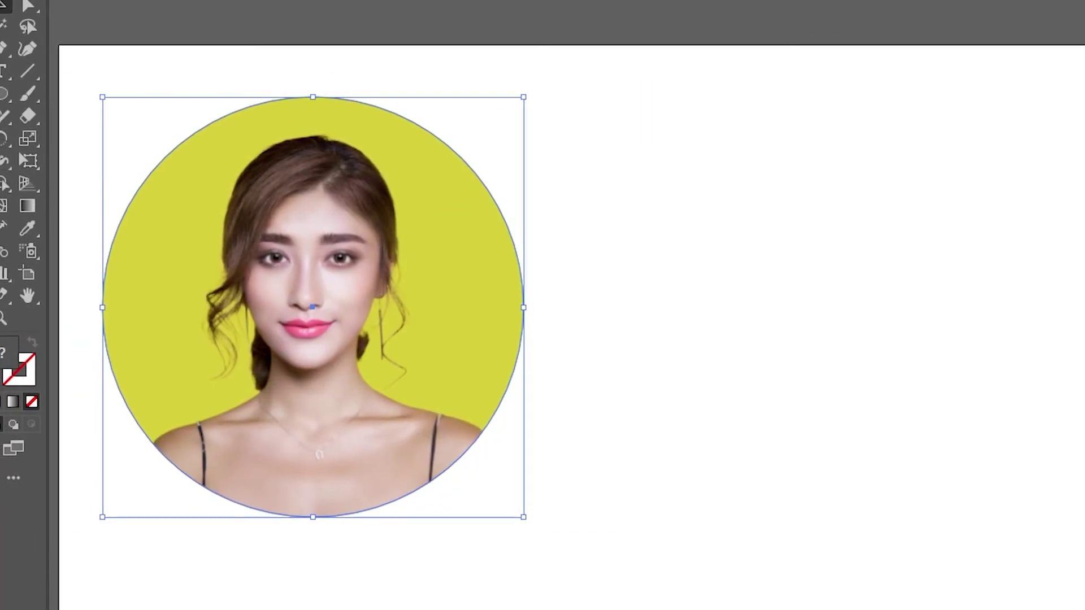
- Undo and redo the circle clipping mask on the finished example
key("ctrl+z")
key("ctrl+shift+z")
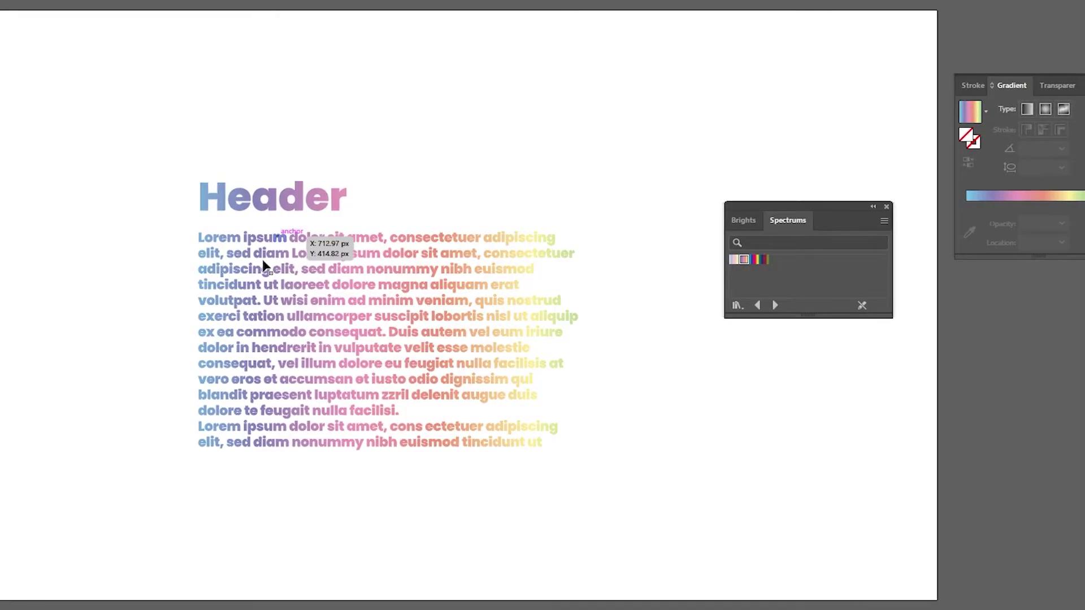
scroll(220, 293, "up", 1)
scroll(360, 376, "up", 1)
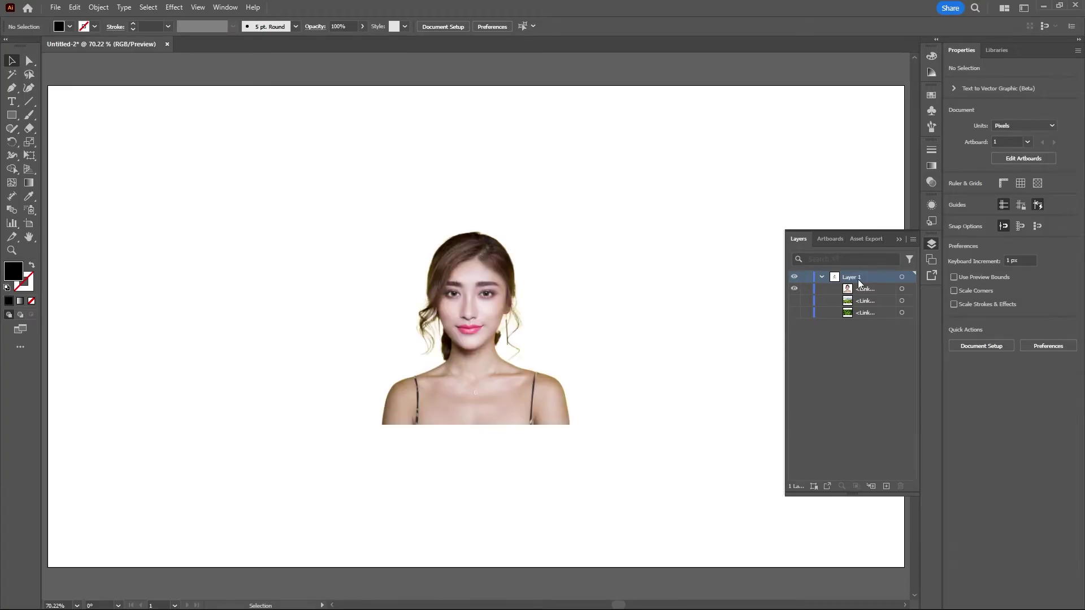
- Draw a rectangle over the portrait and fill it with yellow-green #D8D035
left_click(900, 239)
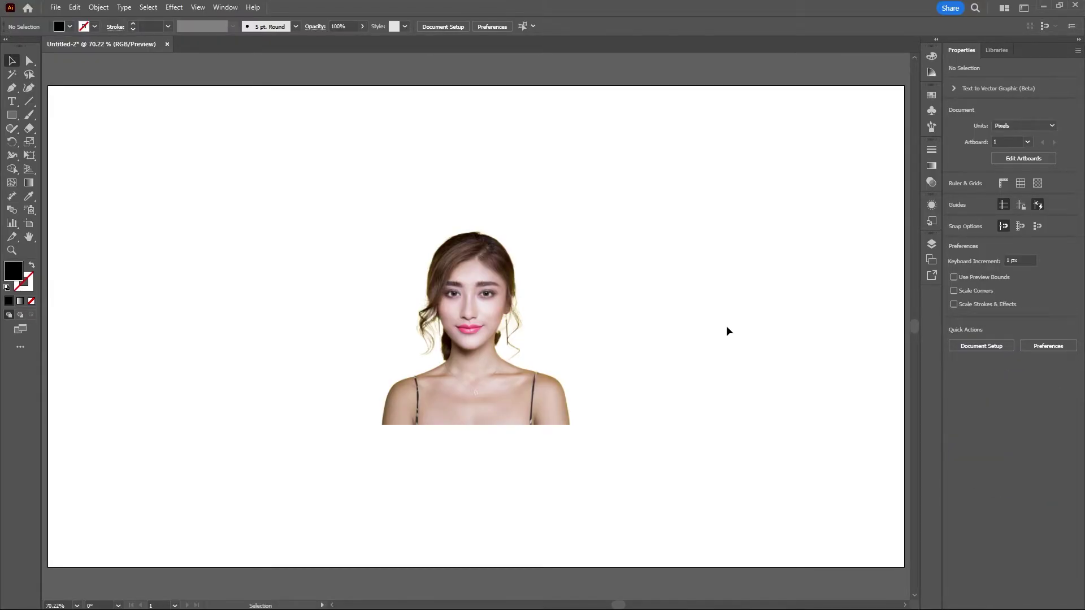
left_click_drag(16, 117, 46, 119)
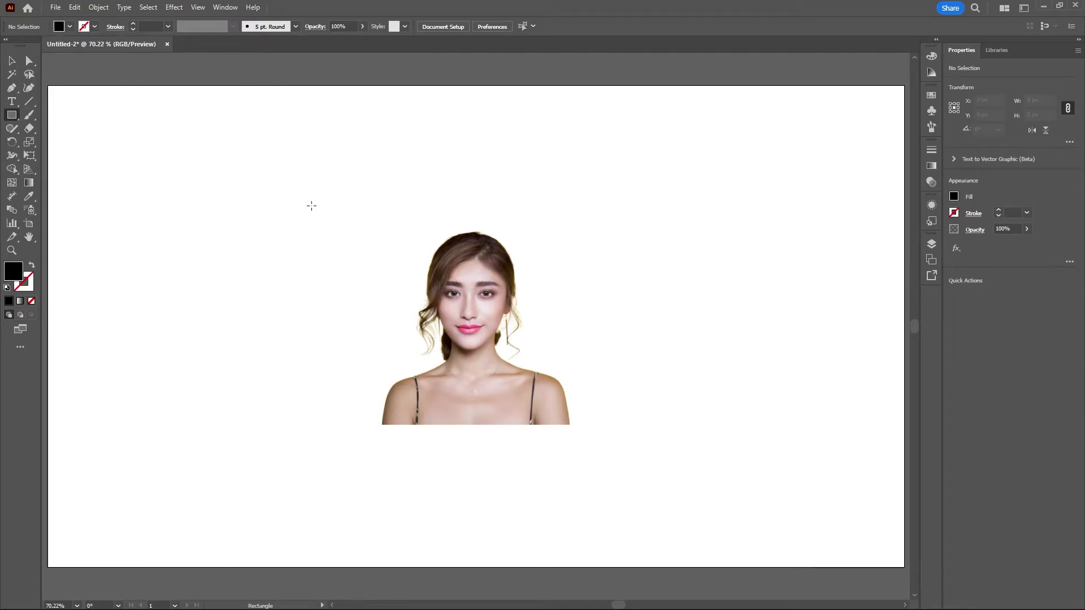
left_click_drag(307, 207, 659, 451)
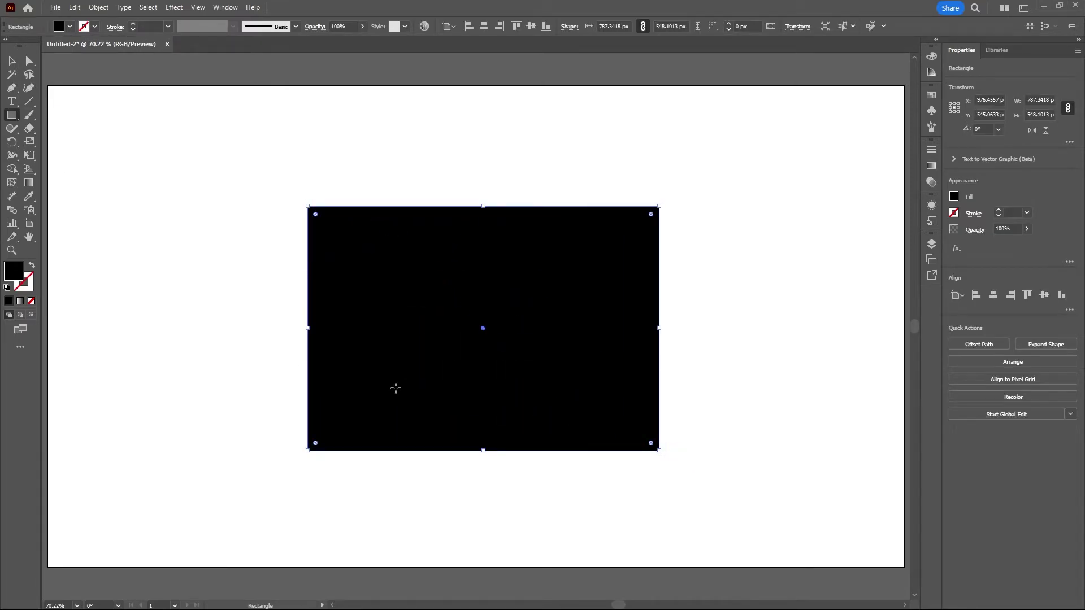
double_click(14, 273)
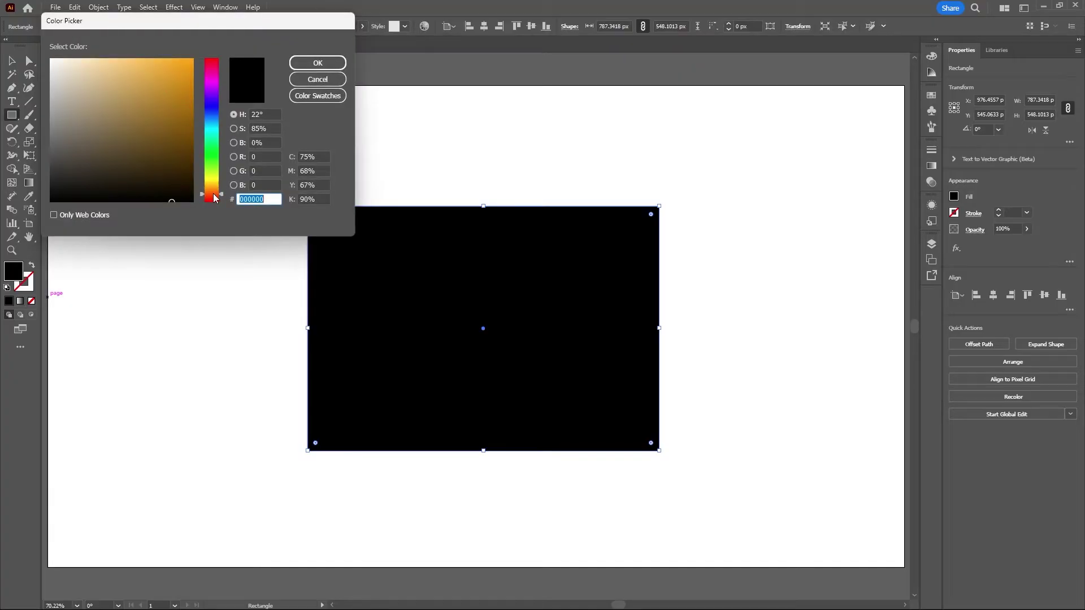
left_click_drag(215, 198, 215, 180)
mouse_move(186, 69)
left_mouse_down()
mouse_move(121, 102)
mouse_move(154, 77)
left_mouse_up()
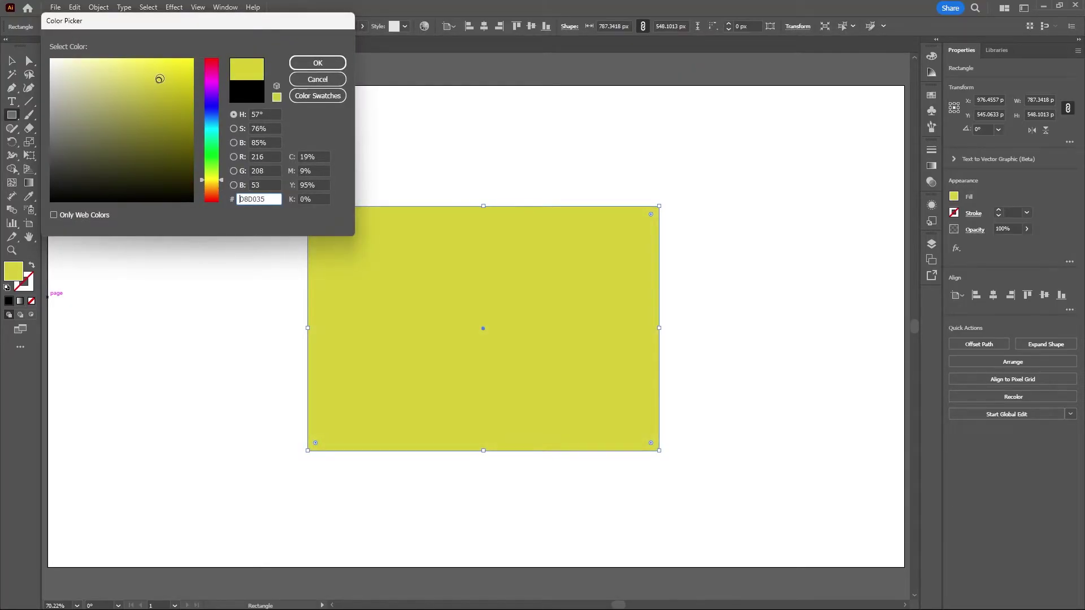
left_click(318, 66)
- Send the rectangle behind the portrait and centre it on the artboard
right_click(467, 252)
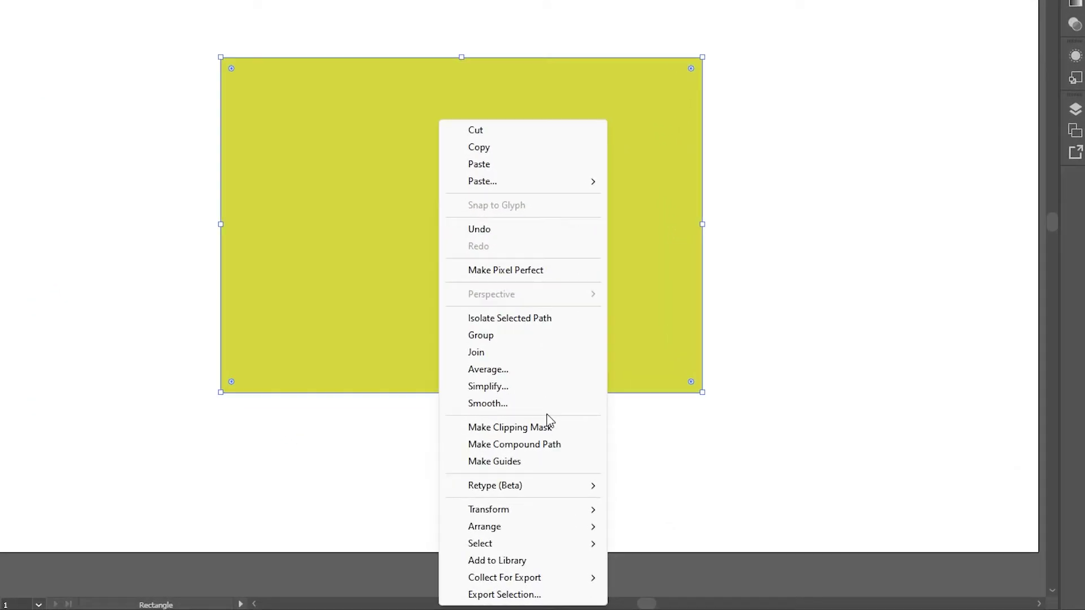
mouse_move(566, 514)
left_click(686, 492)
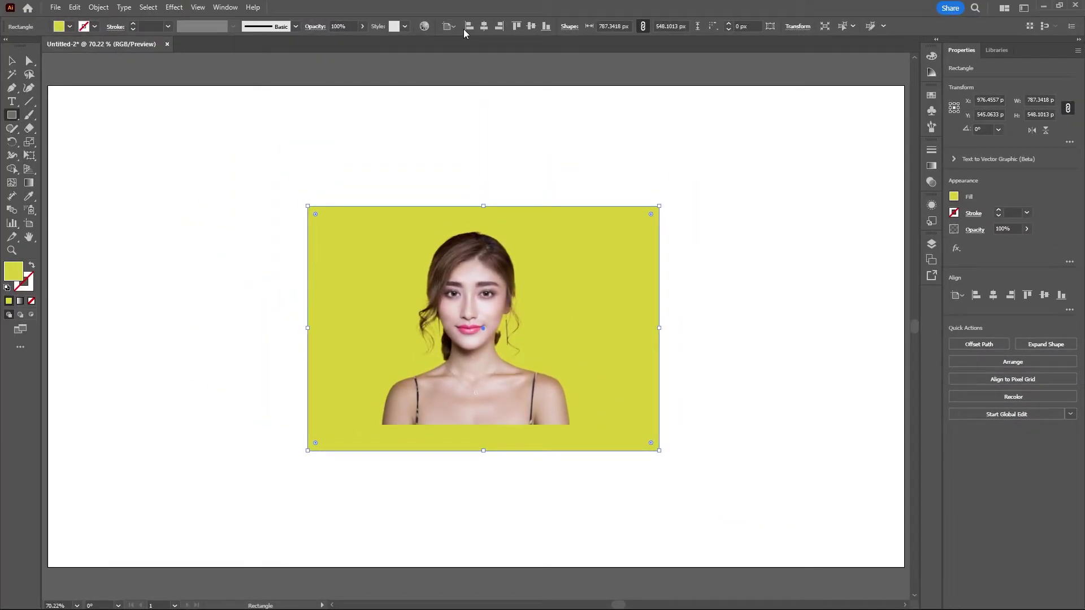
left_click(483, 26)
left_click(531, 27)
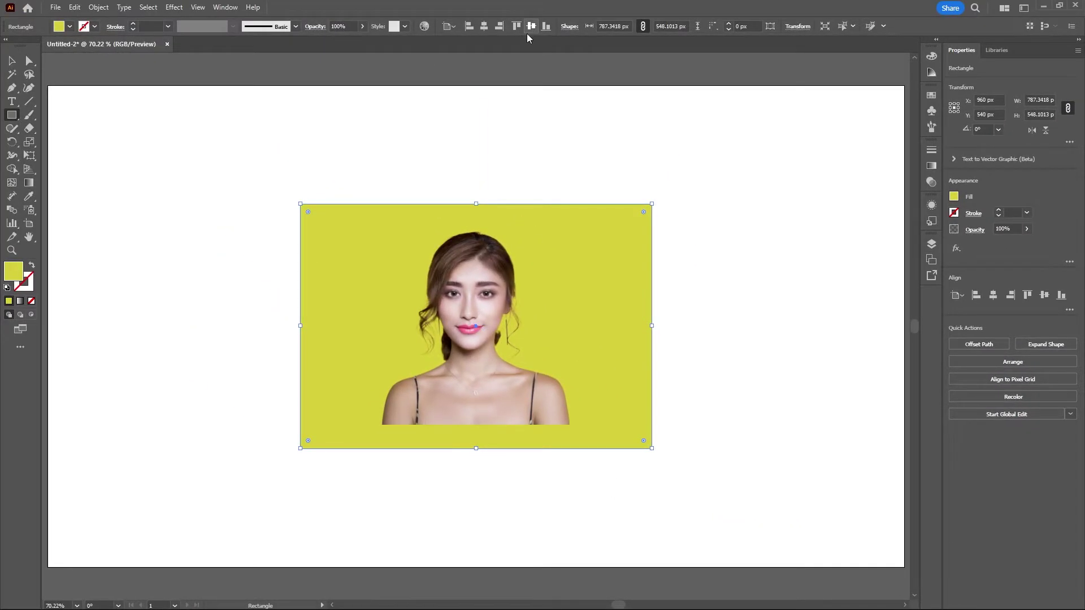
- Switch to the Ellipse tool, cancel an accidental rectangle copy and deselect
left_click(12, 115)
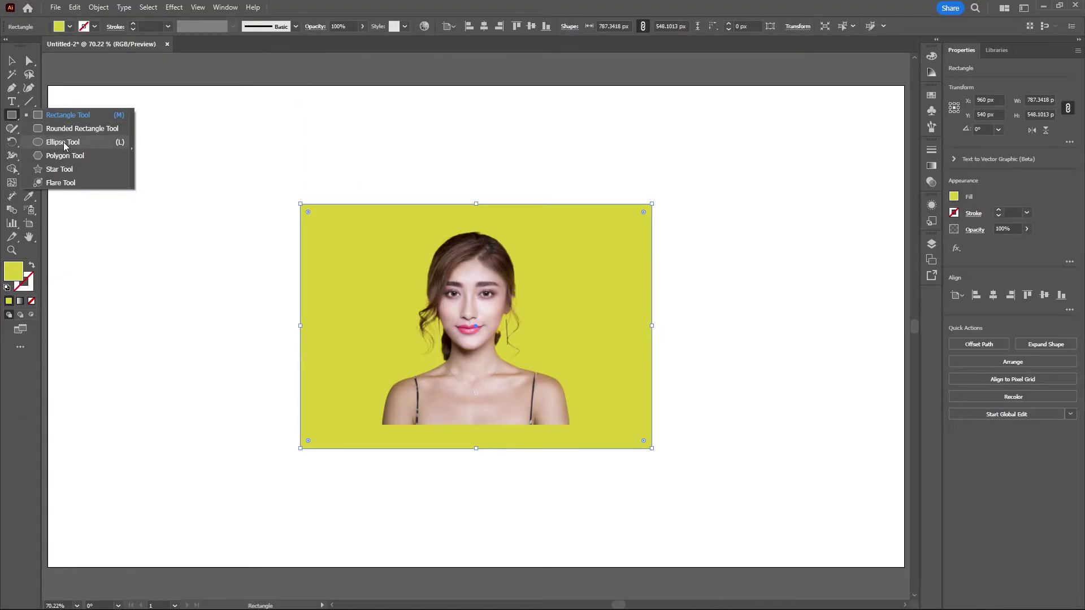
left_click(96, 143)
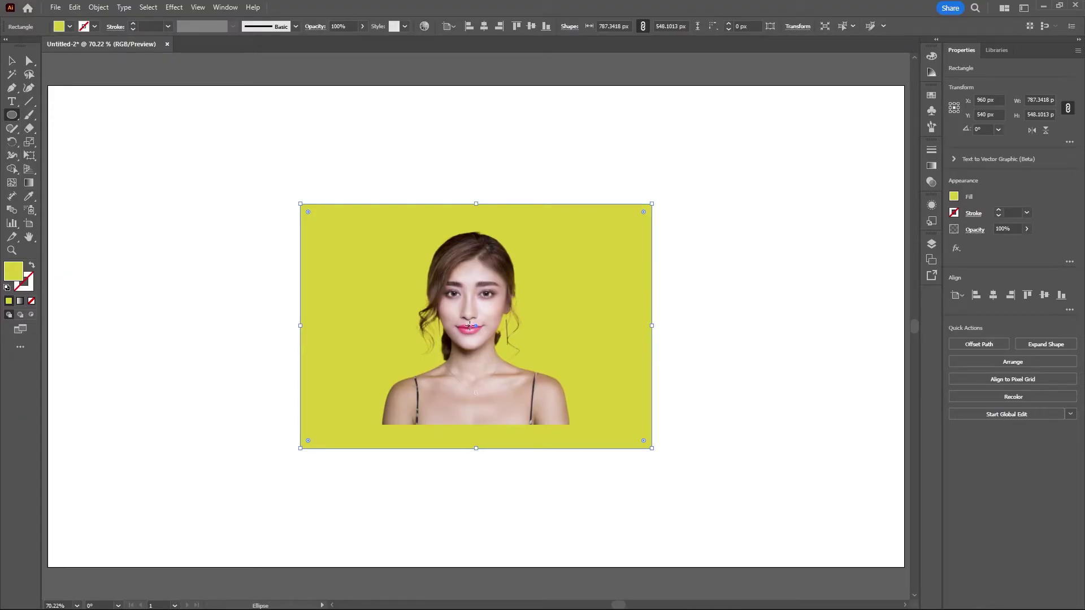
left_click_drag(476, 324, 489, 355)
key("Escape")
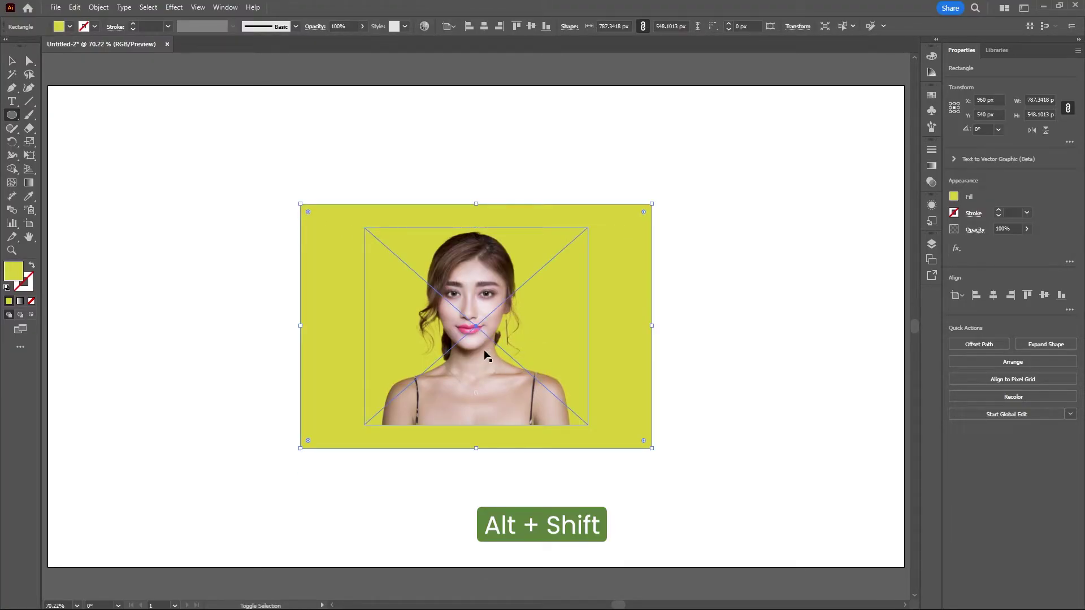
key("ctrl+shift+a")
- Draw a 569.62 px circle, centre it on the artboard and select all three objects
left_click_drag(473, 321, 525, 449)
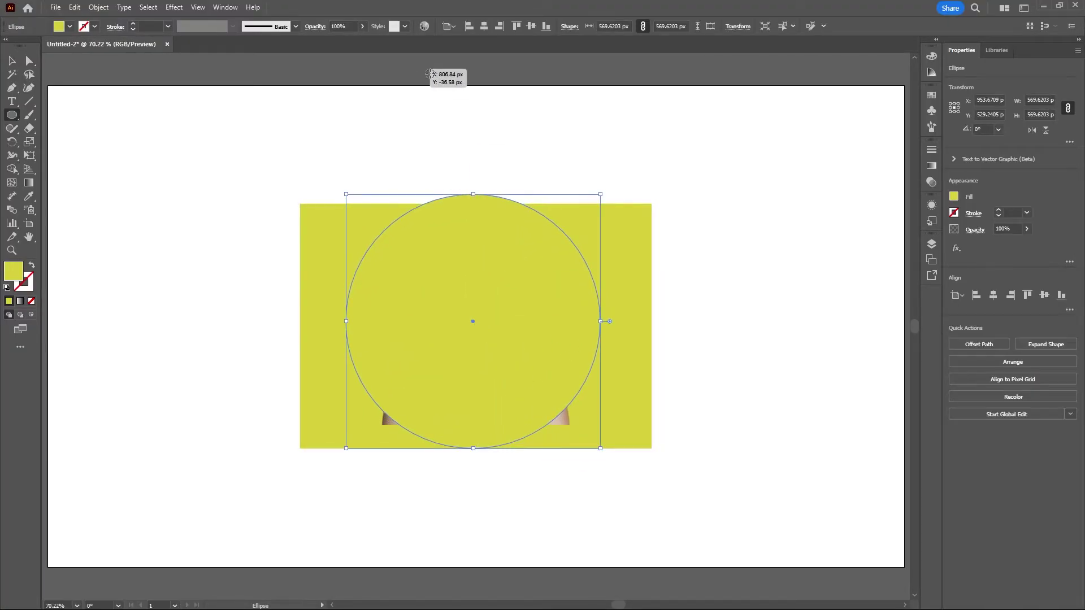
left_click(531, 26)
left_click(484, 26)
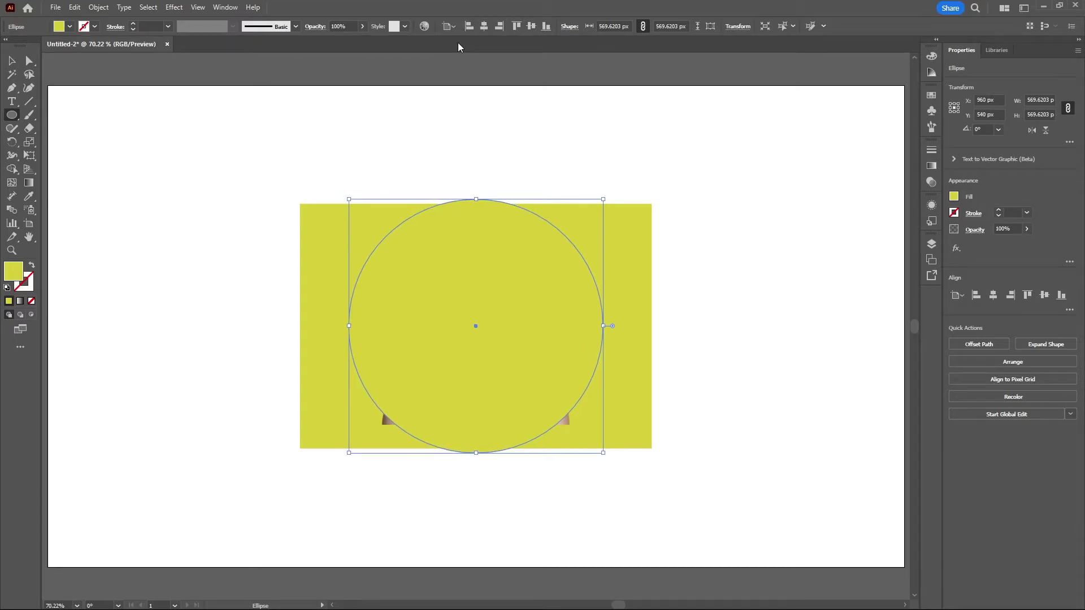
left_click(12, 62)
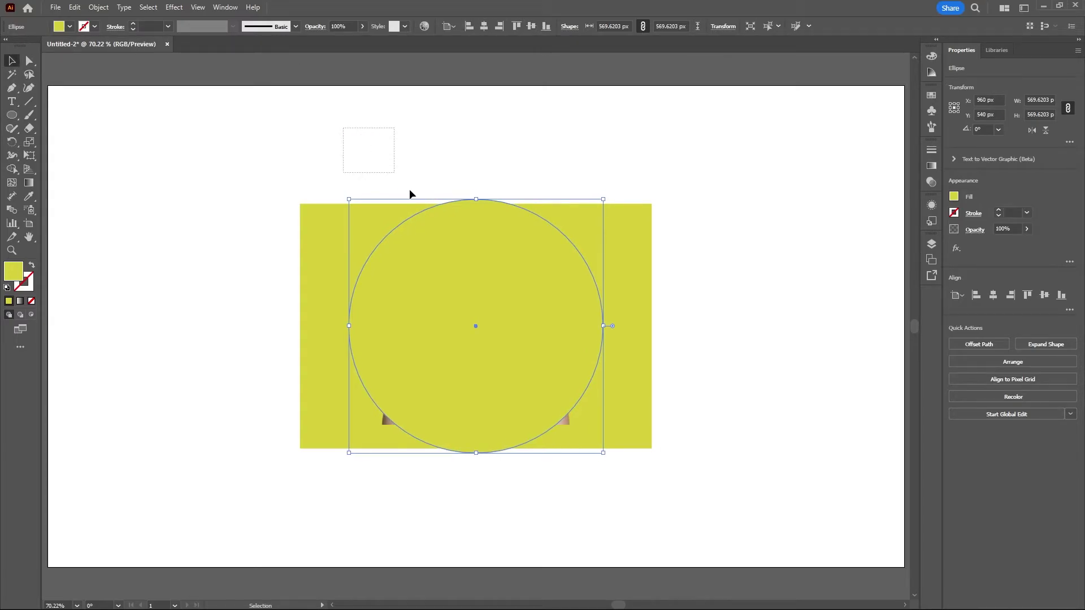
left_click_drag(410, 193, 696, 513)
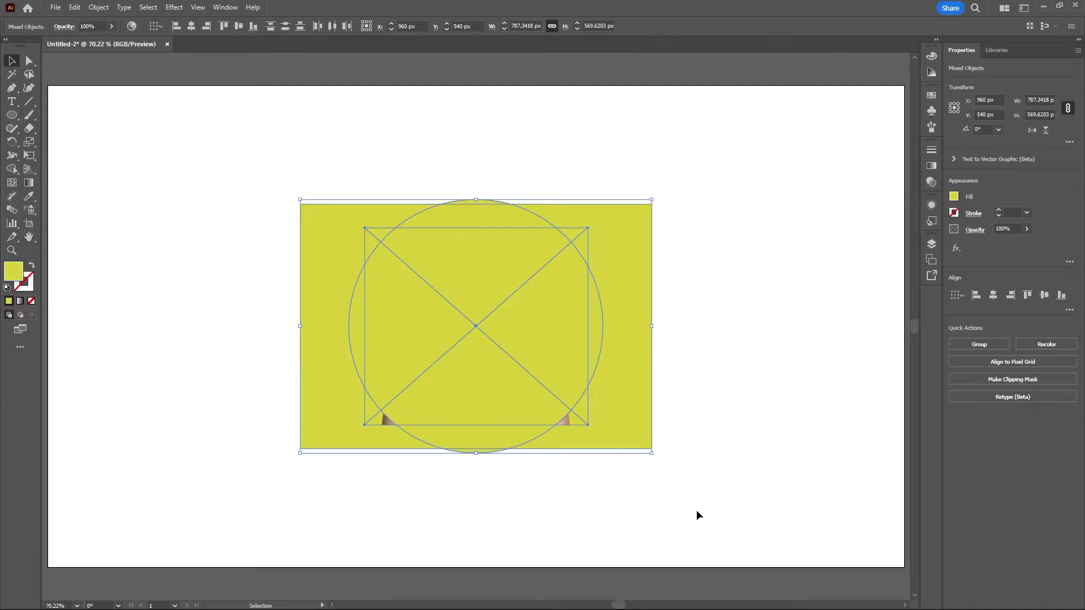
- Make a clipping mask from the circle, rectangle and portrait
key("ctrl+7")
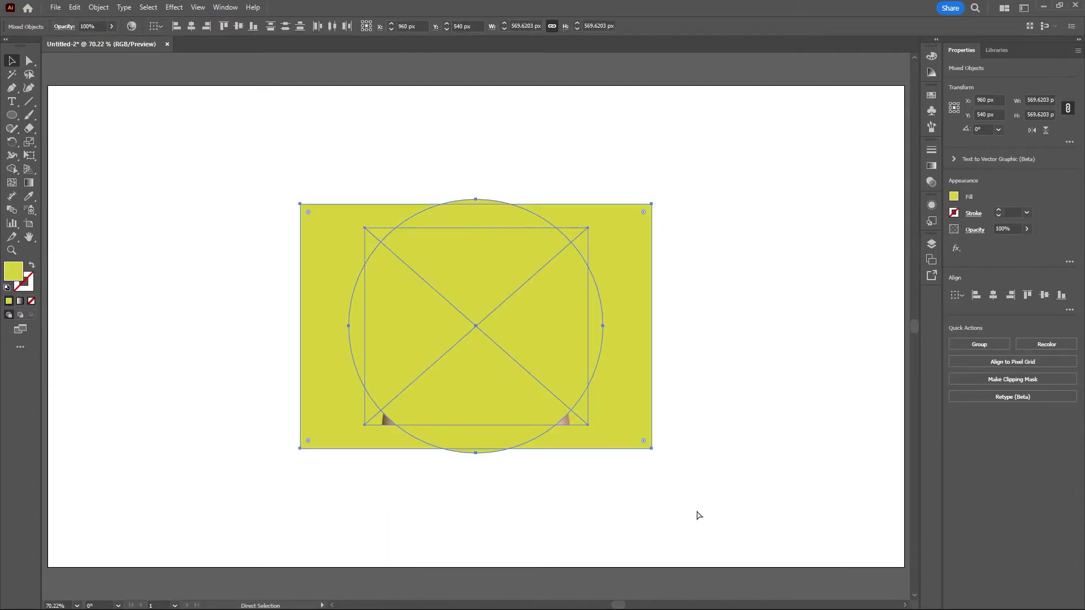
key("v")
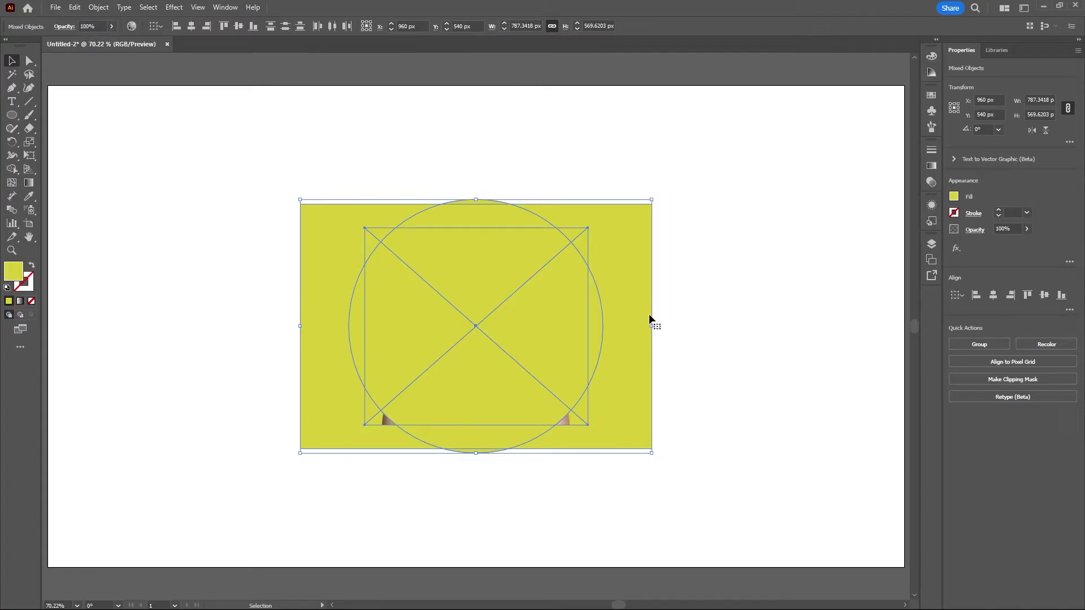
left_click(90, 8)
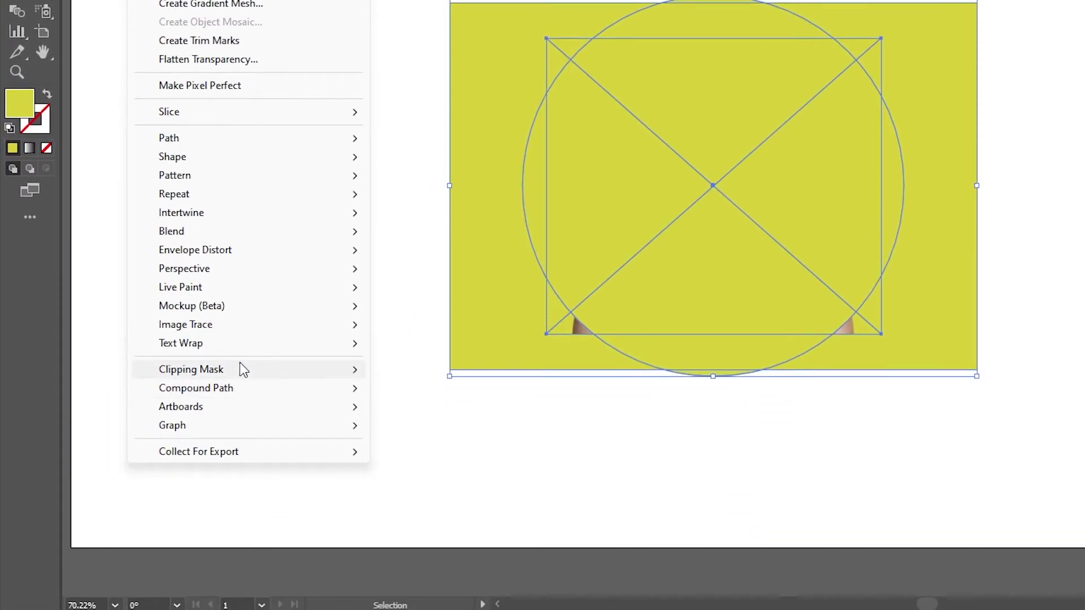
mouse_move(240, 369)
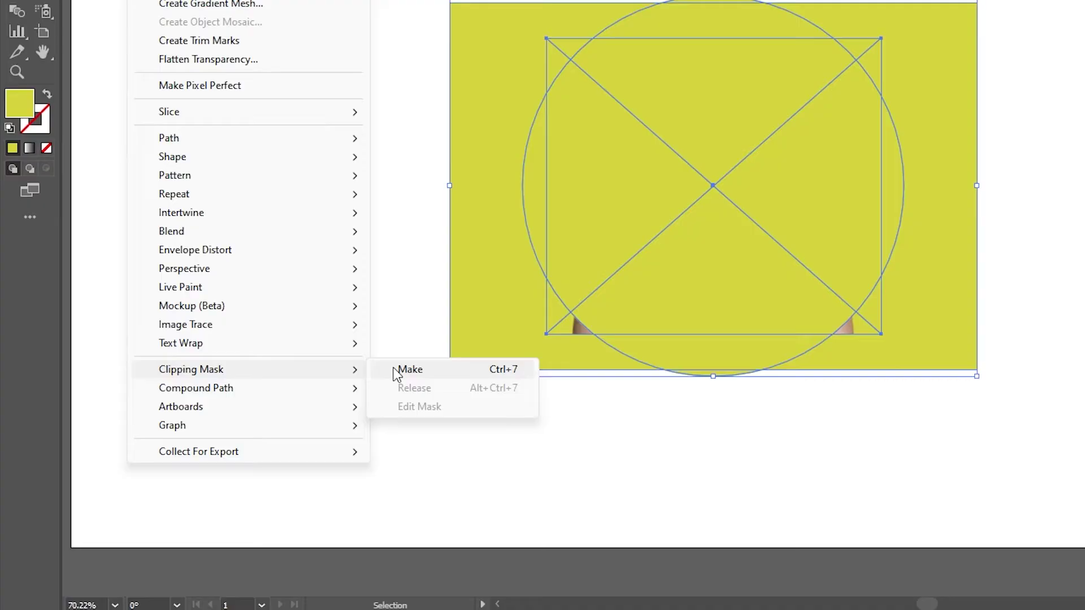
left_click(398, 370)
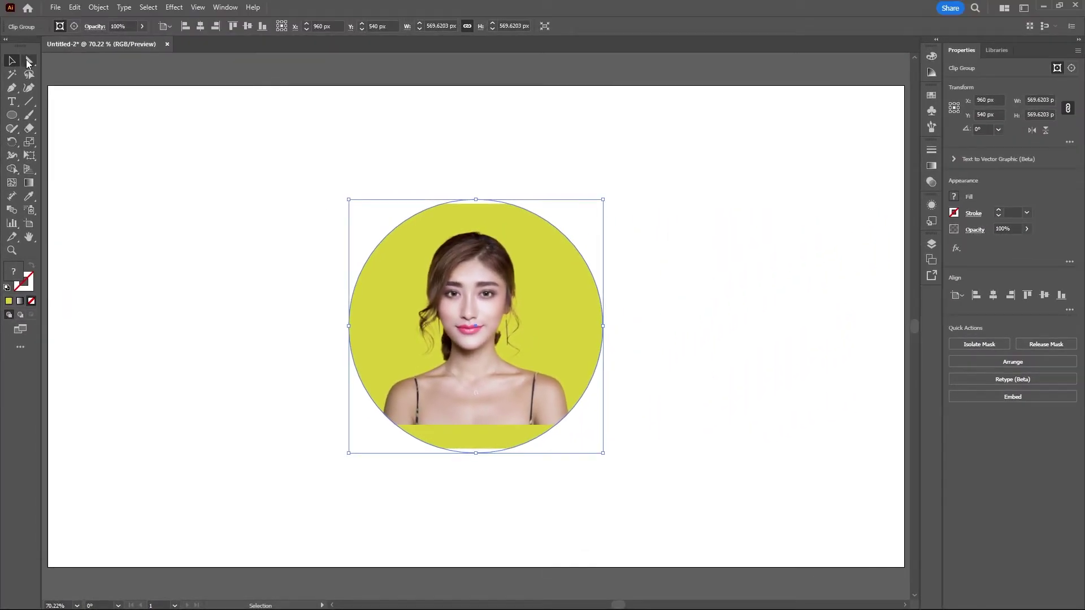
- Enlarge the yellow rectangle inside the clip group to about 907 × 632 px
left_click(30, 61)
left_click(172, 135)
left_click(514, 218)
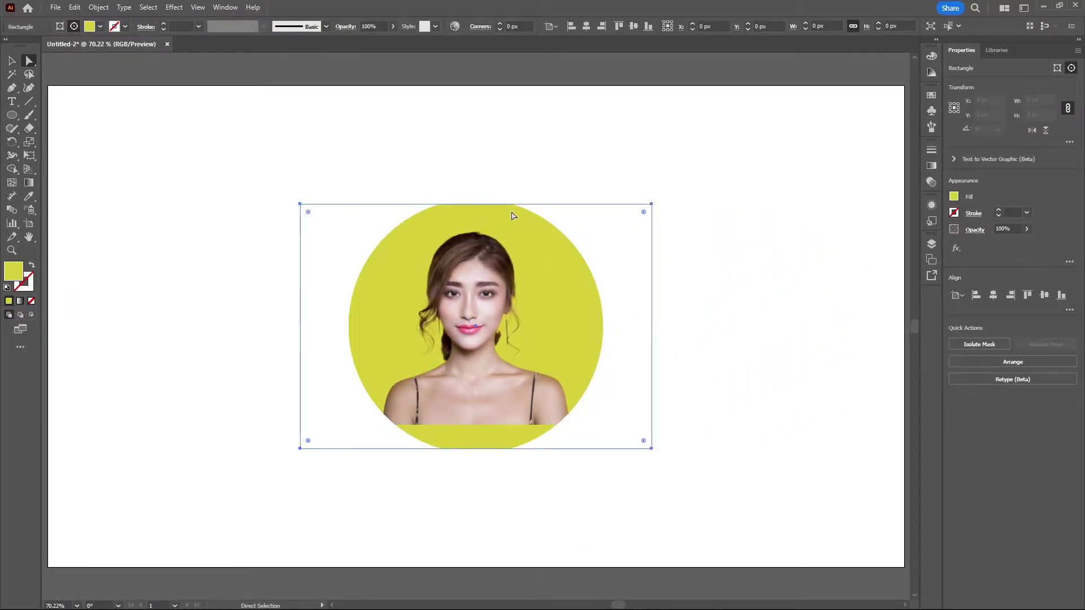
key("v")
left_click_drag(476, 206, 477, 188)
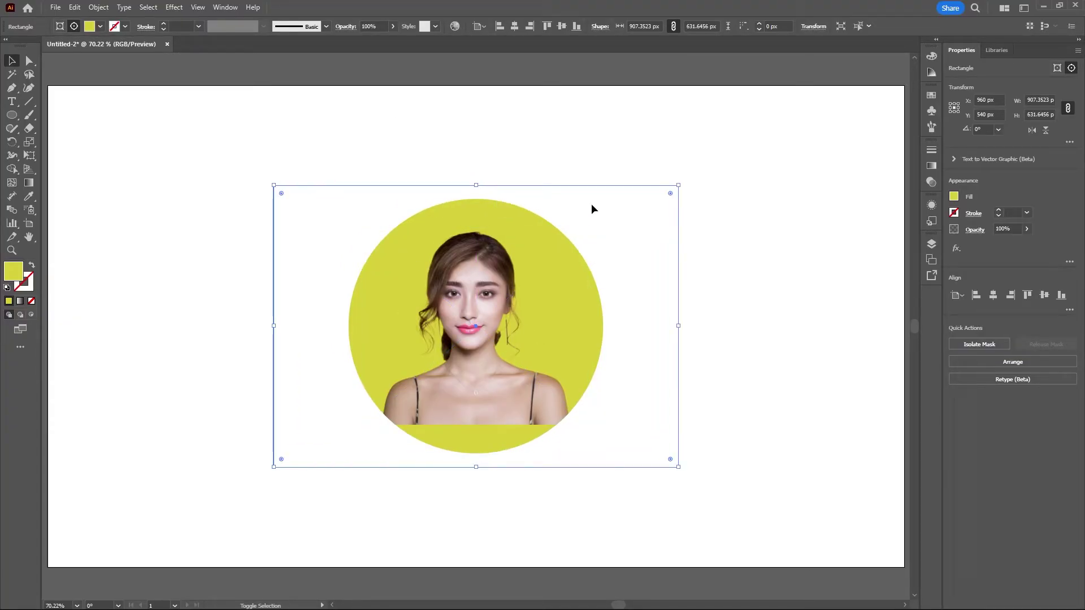
- Enlarge the portrait photo inside the circle mask and shift it down
left_click(405, 109)
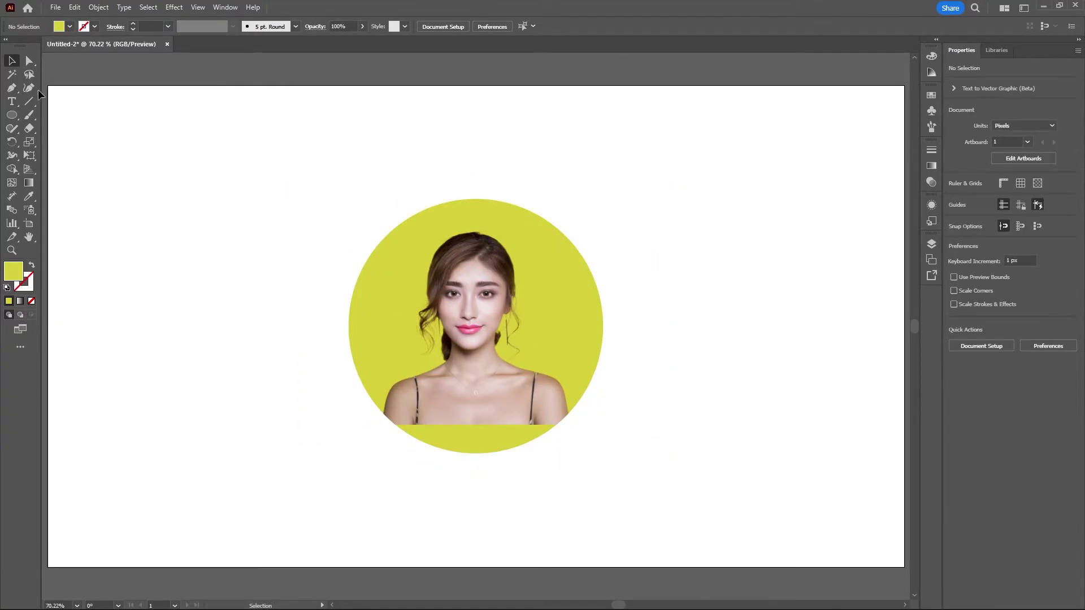
left_click(31, 62)
key("a")
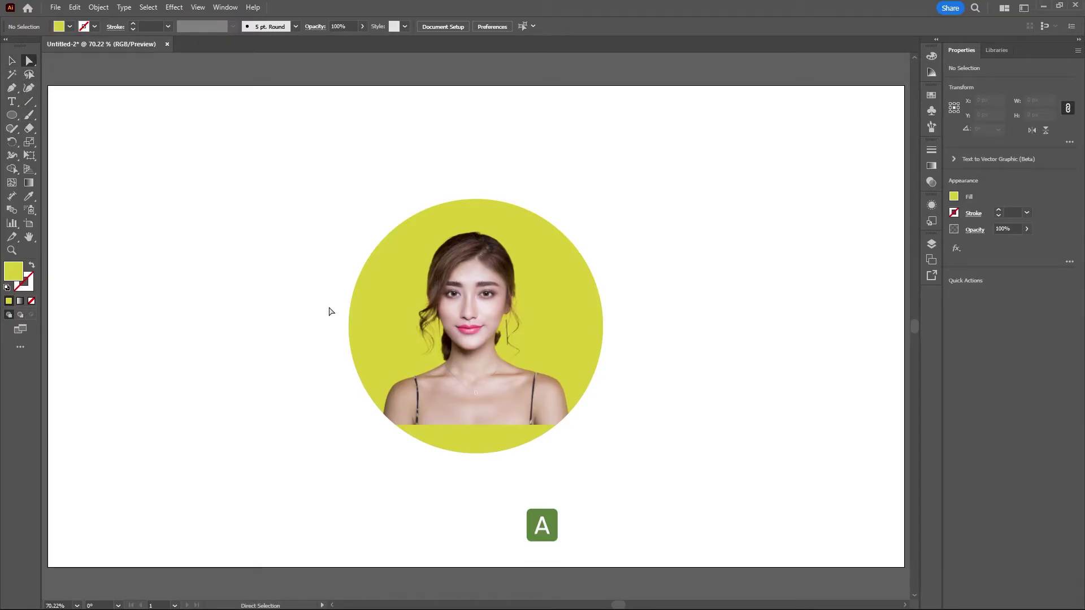
left_click(480, 301)
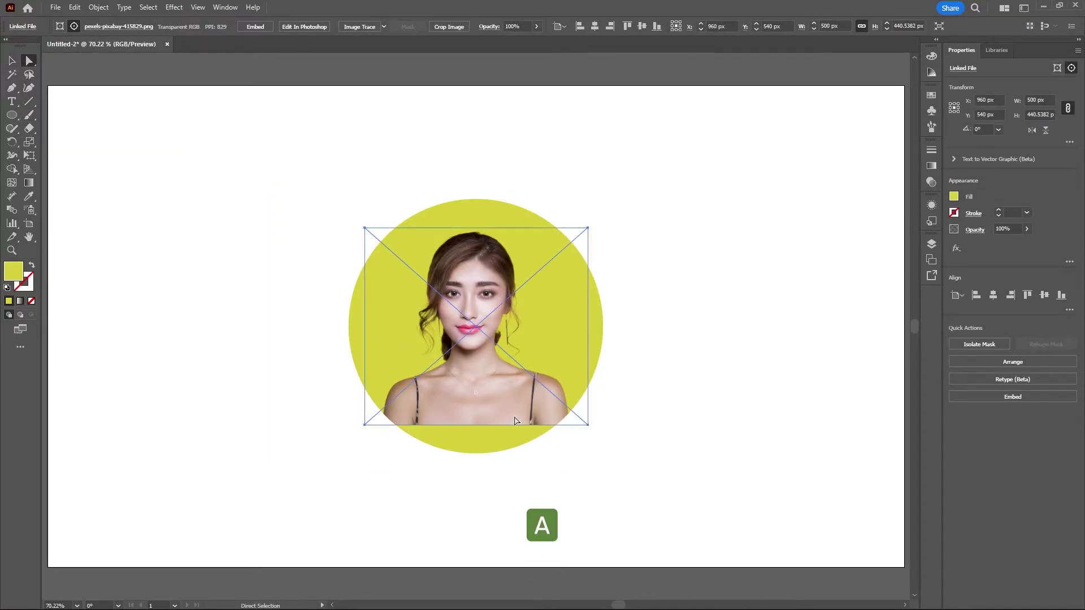
key("v")
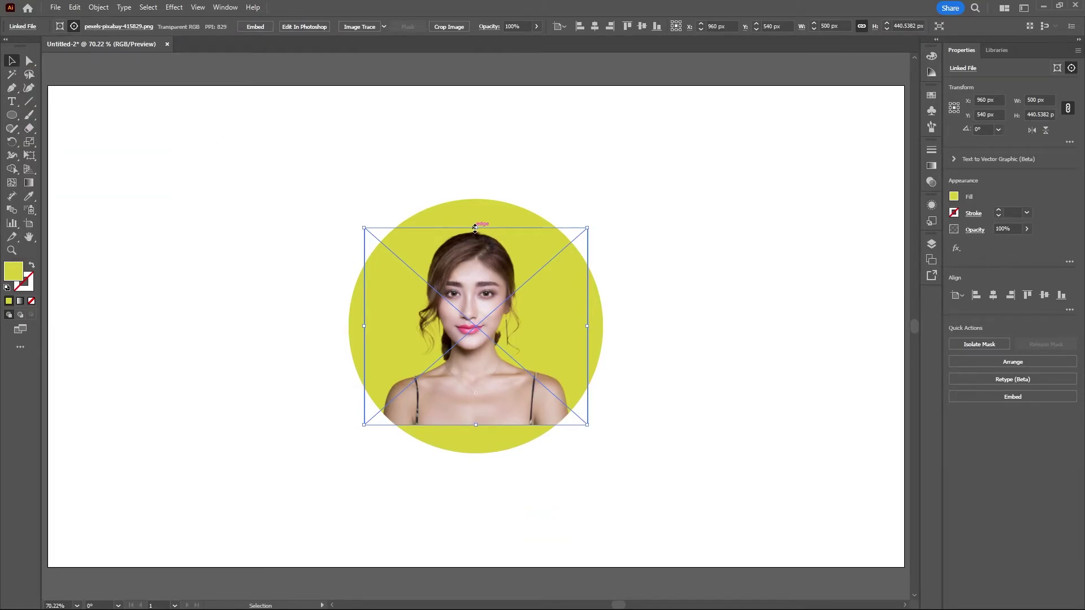
left_click_drag(475, 228, 476, 208)
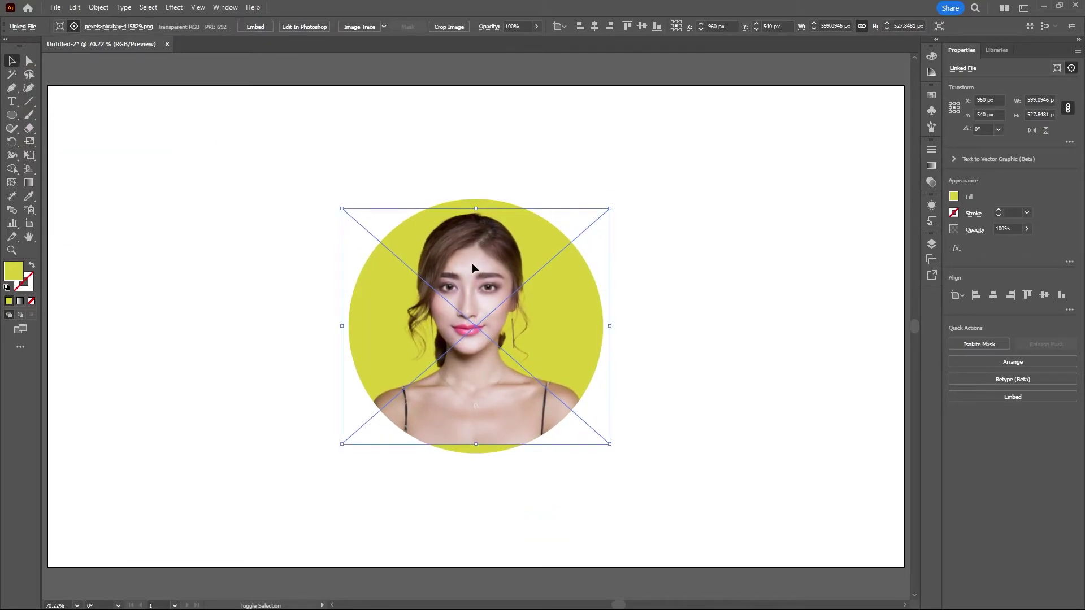
left_click_drag(473, 264, 475, 277)
- Move the circular clip group toward the artboard's left side
left_click(688, 438)
left_click_drag(542, 361, 224, 294)
left_click_drag(156, 276, 186, 256)
- Inspect the clip group's mask, photo and yellow fill layers by toggling their visibility
left_click(932, 244)
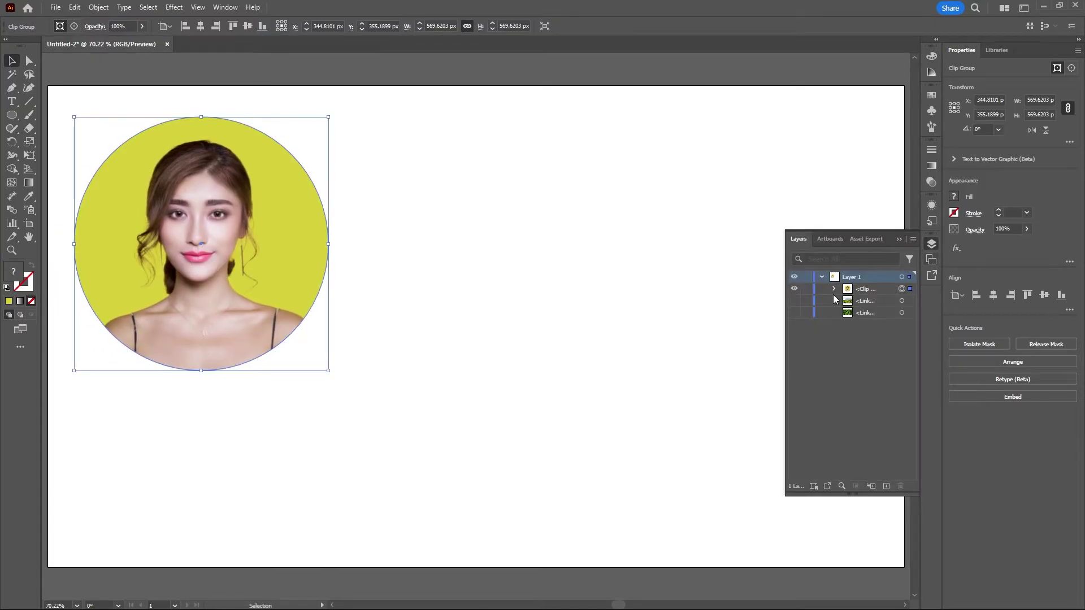
left_click(836, 290)
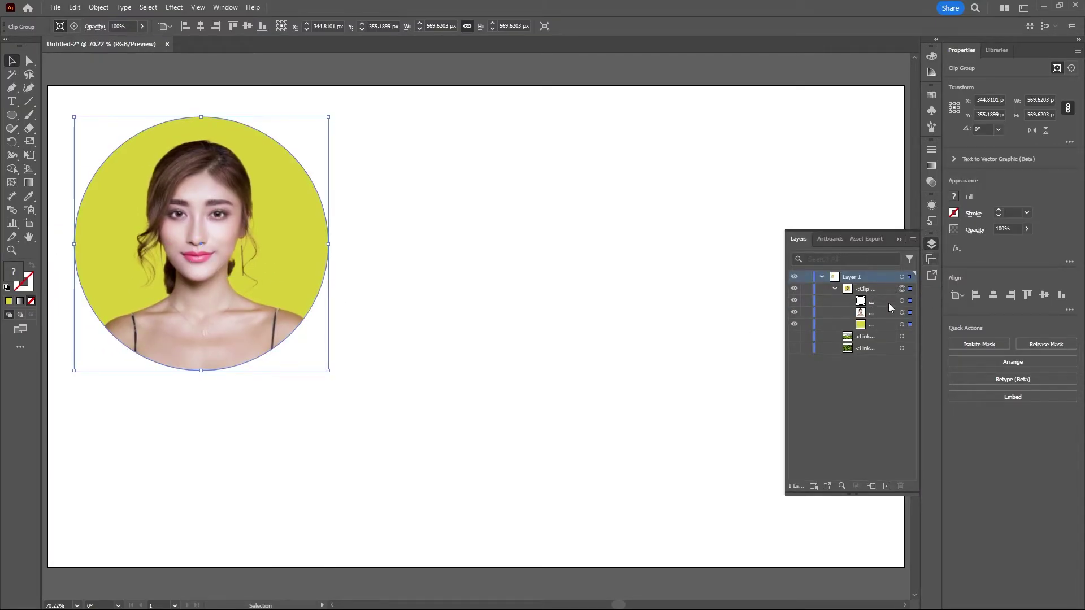
left_click(794, 303)
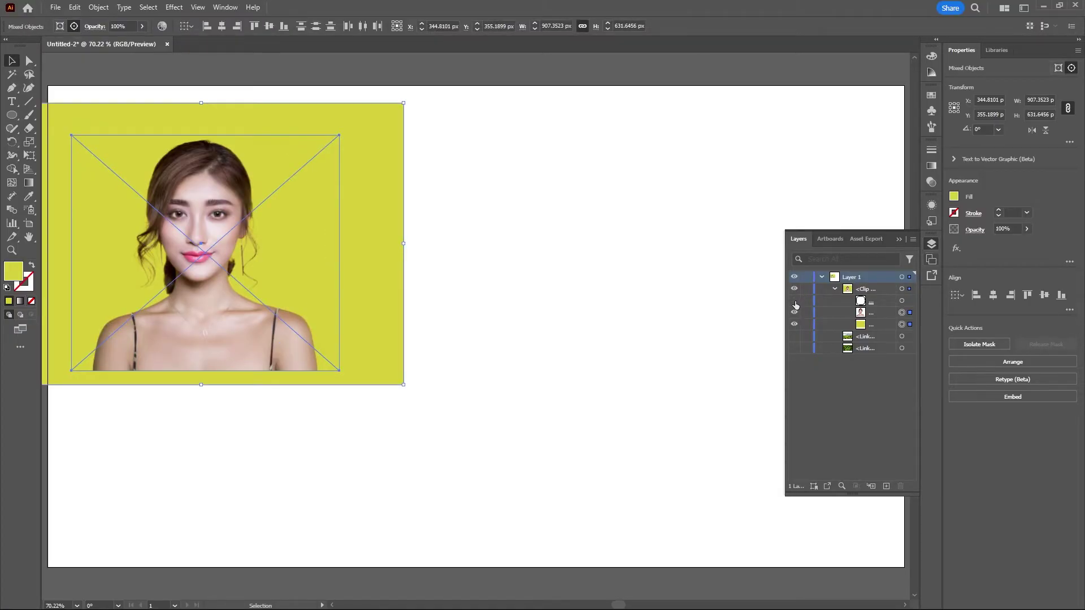
left_click(794, 301)
left_click(795, 313)
left_click(795, 312)
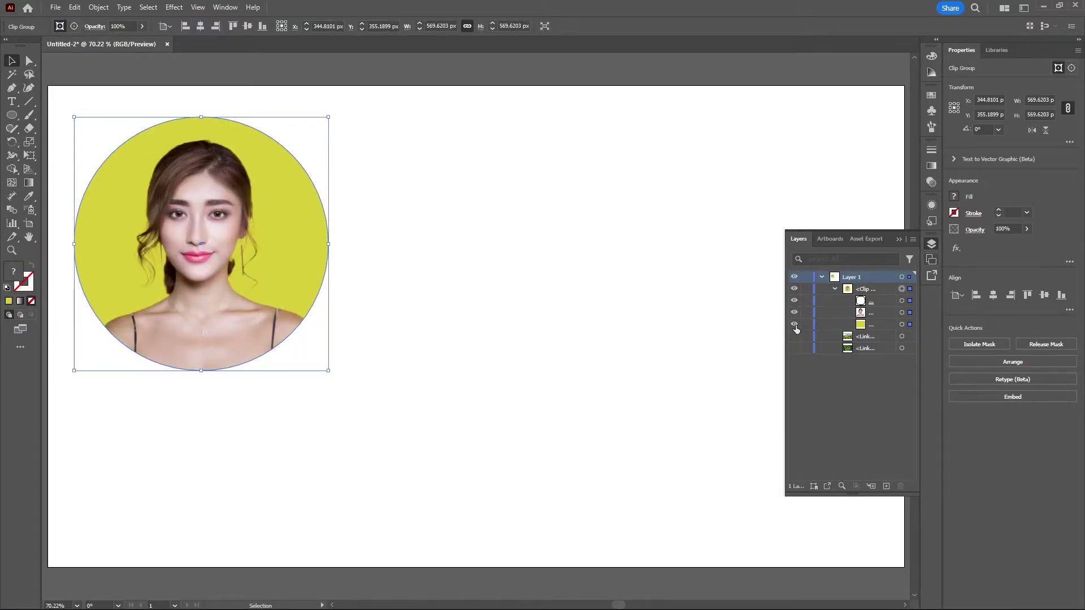
left_click(795, 325)
left_click(795, 324)
left_click(617, 276)
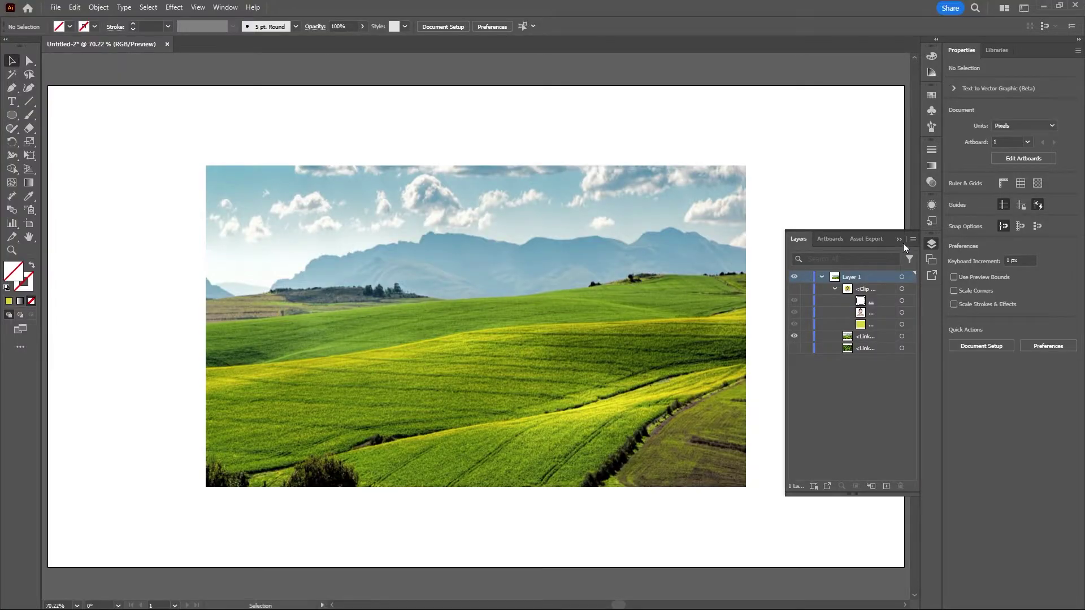
- Draw a hexagon on the landscape and give it a white fill
left_click(900, 241)
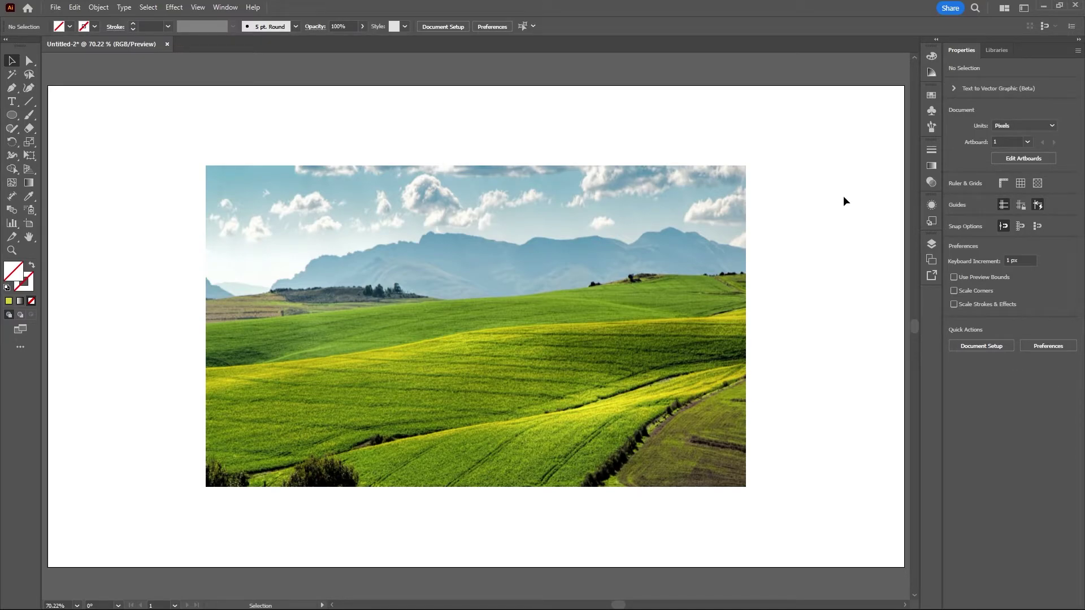
left_click(14, 119)
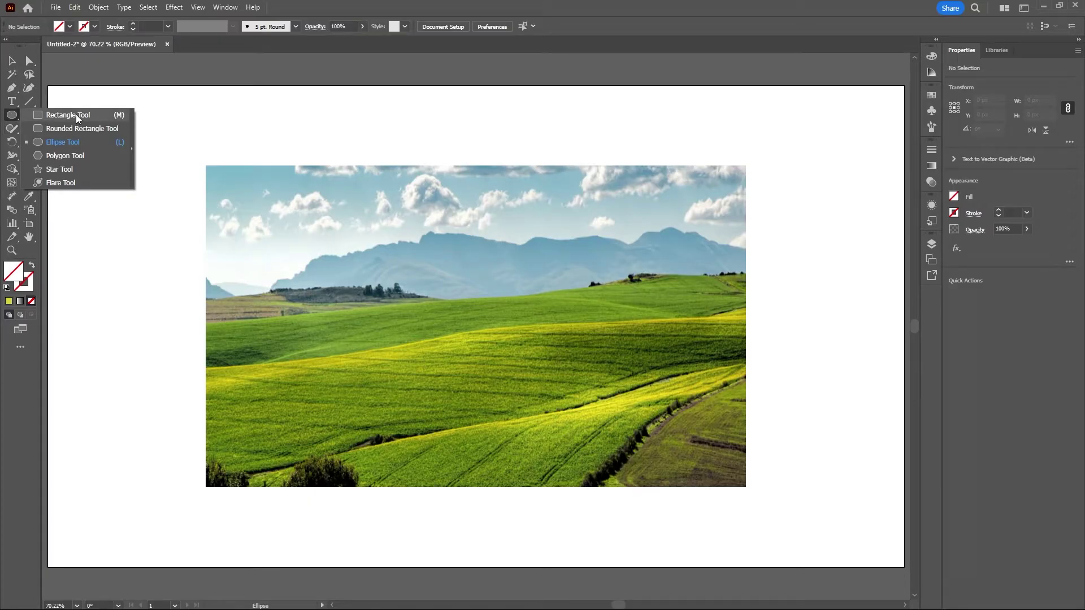
left_click(65, 156)
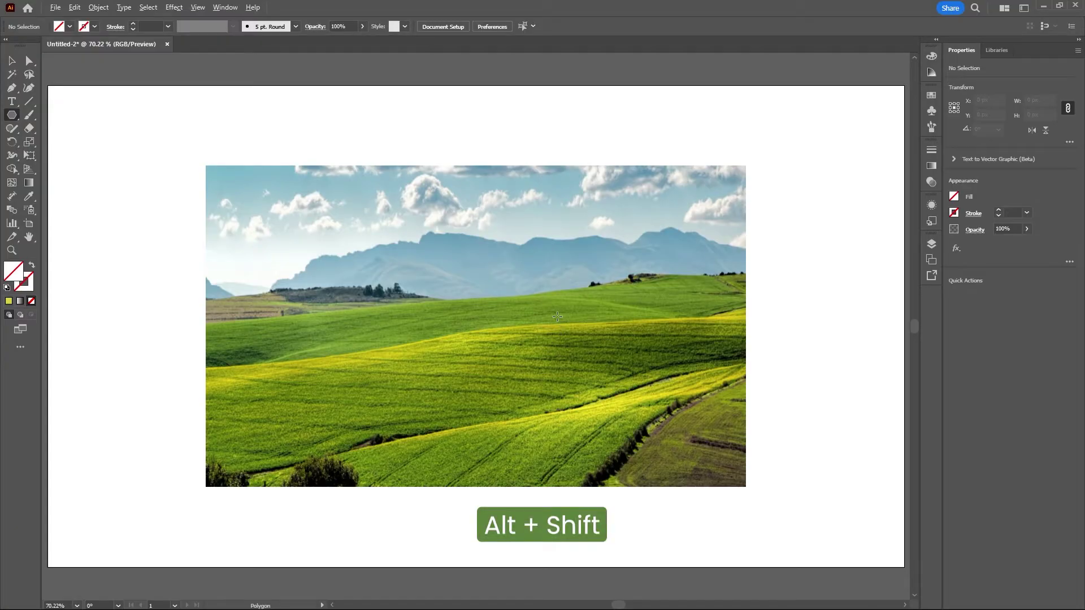
left_click_drag(557, 314, 572, 348)
key("i")
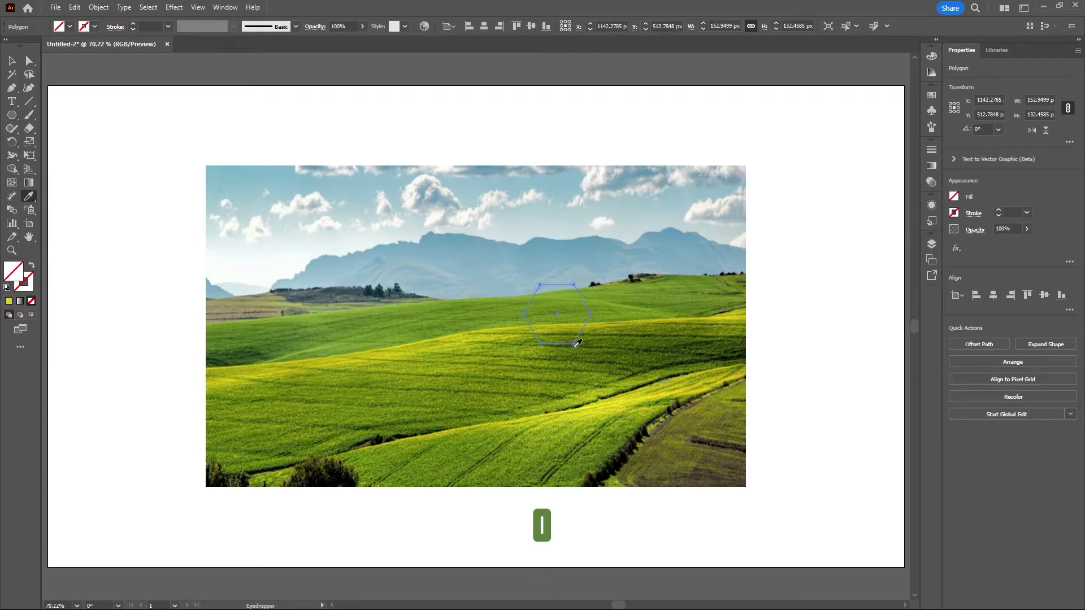
left_click(431, 108)
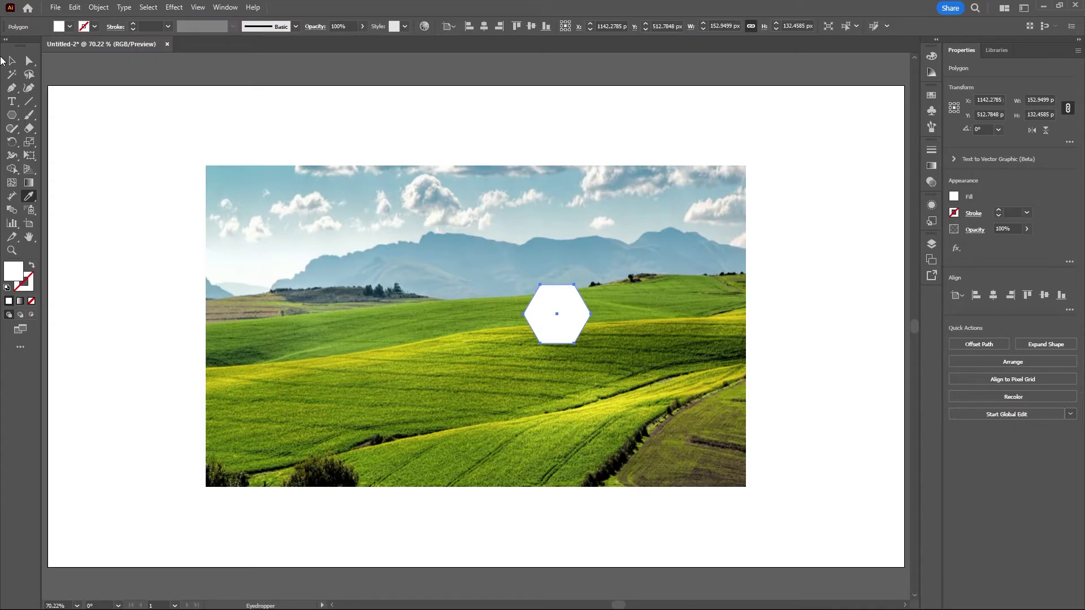
left_click(12, 61)
left_click(276, 120)
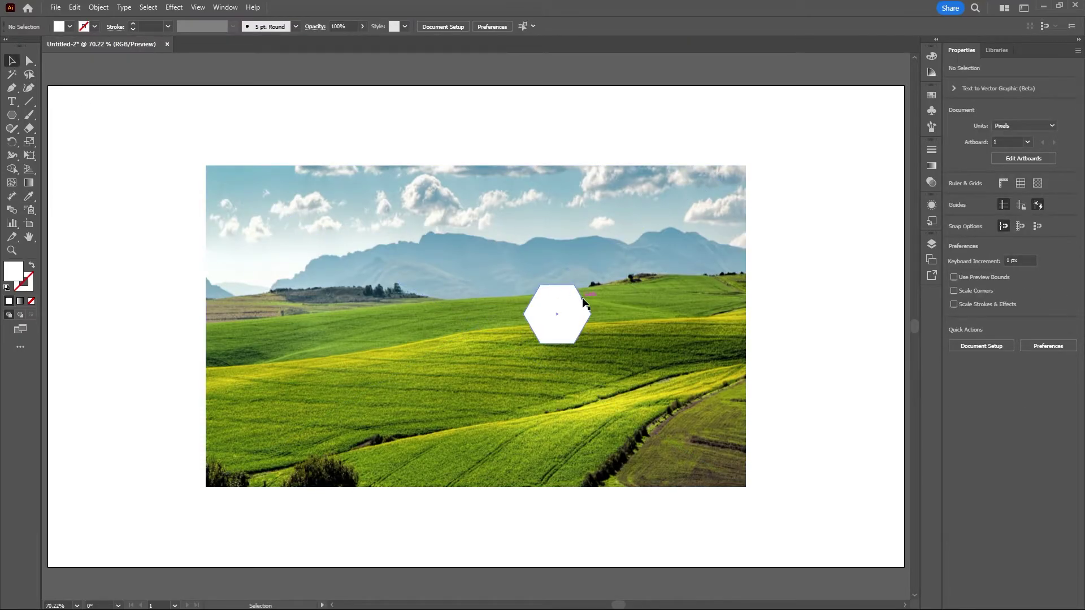
- Duplicate the hexagon into a vertical column of four and move it up
scroll(599, 308, "up", 2)
scroll(542, 309, "up", 2)
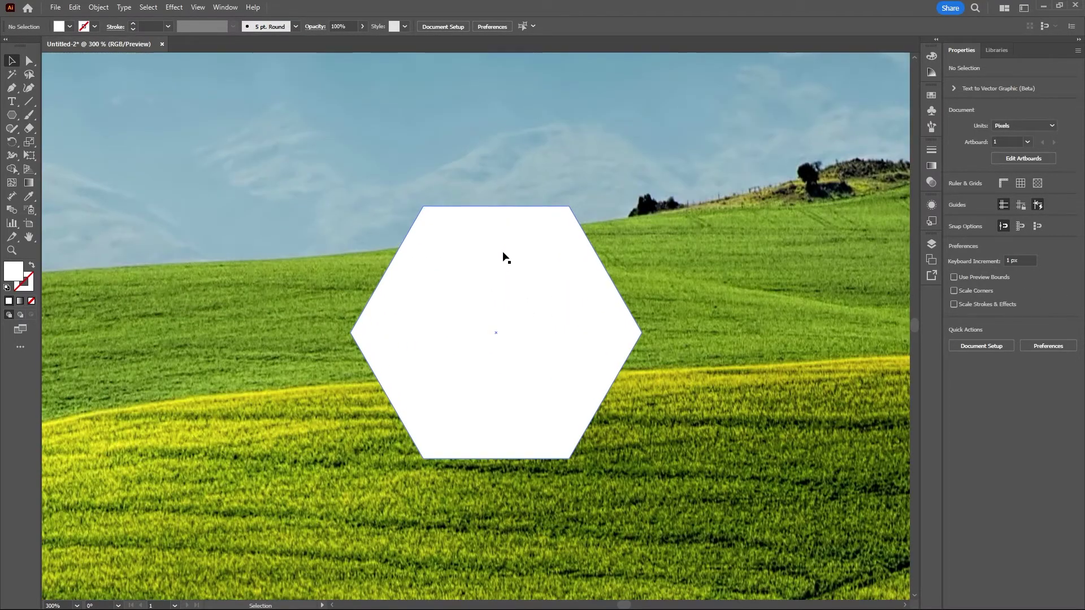
scroll(506, 257, "down", 2)
left_click_drag(503, 262, 512, 397)
scroll(512, 396, "down", 2)
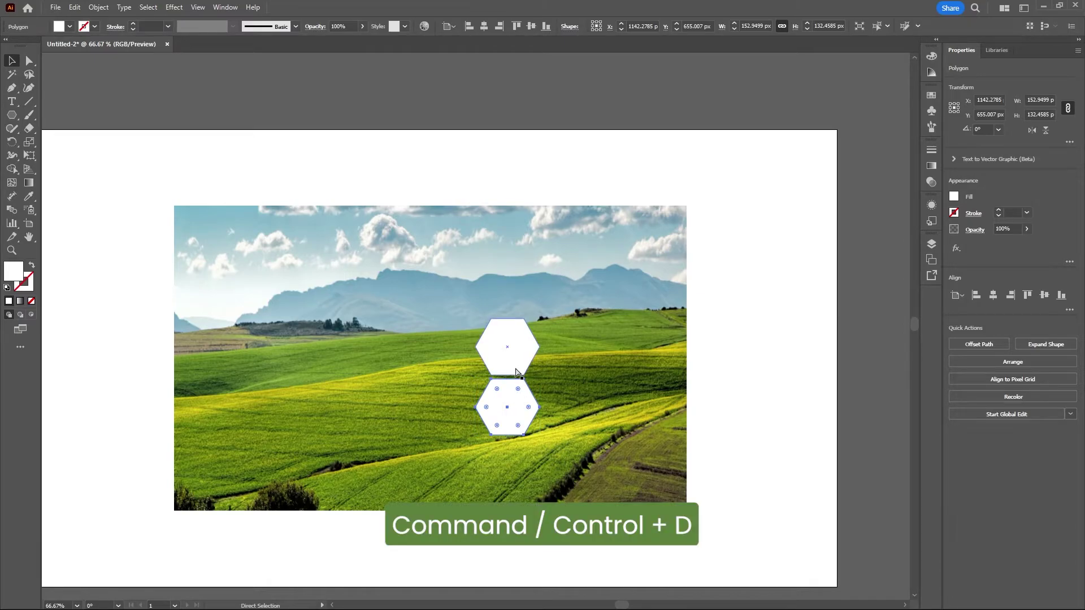
key("ctrl+d")
key("ctrl+d")
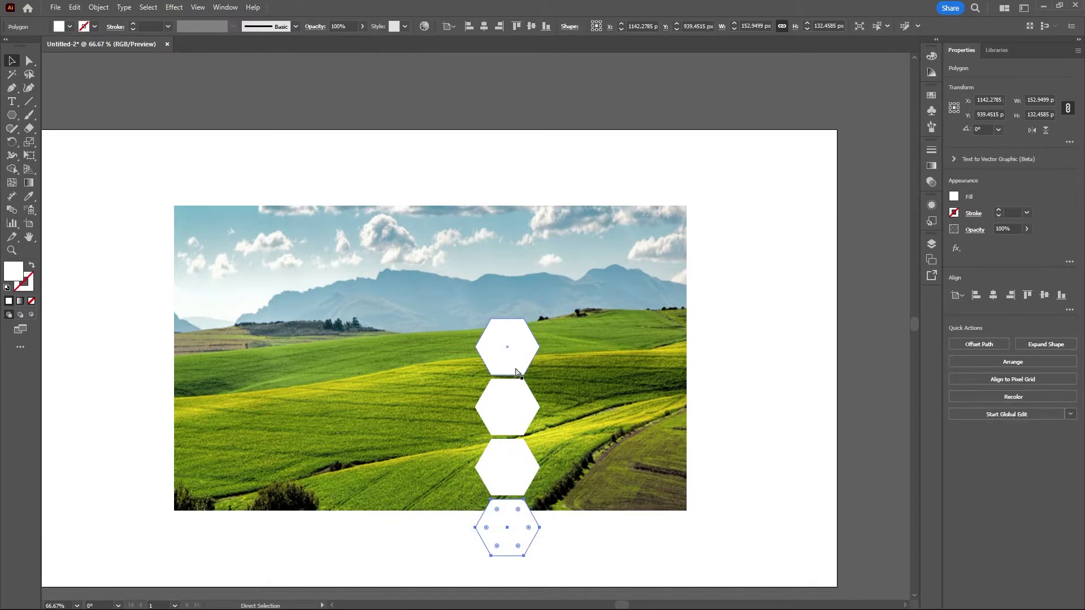
left_click(517, 372, "shift")
left_click(494, 407, "shift")
left_click(504, 453, "shift")
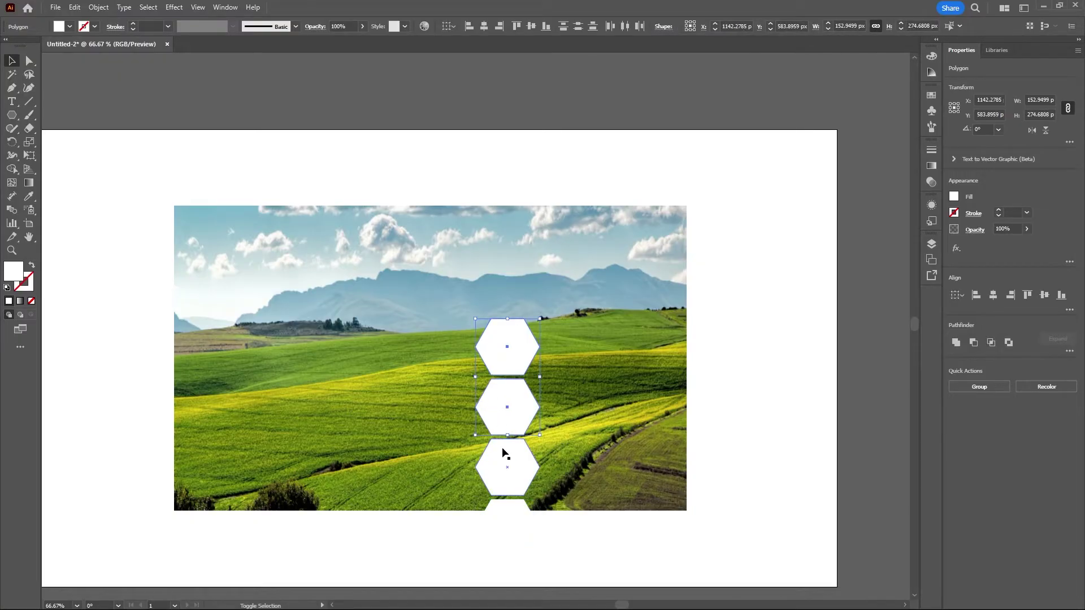
left_click_drag(507, 346, 507, 277)
- Copy the hexagon column right, offset, then copy both columns further right
scroll(577, 287, "up", 2)
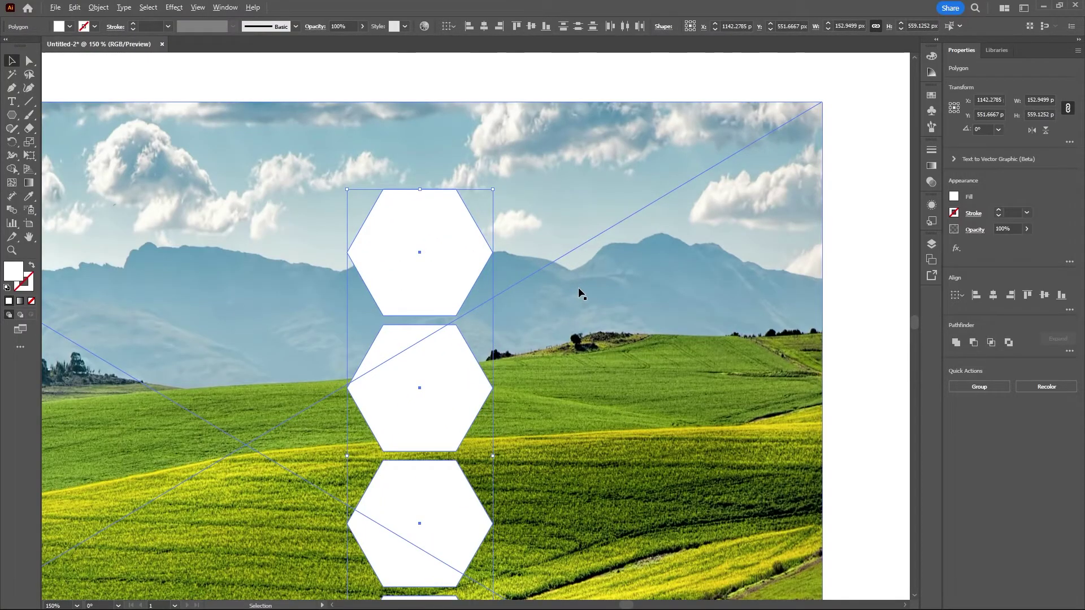
scroll(576, 309, "down", 1)
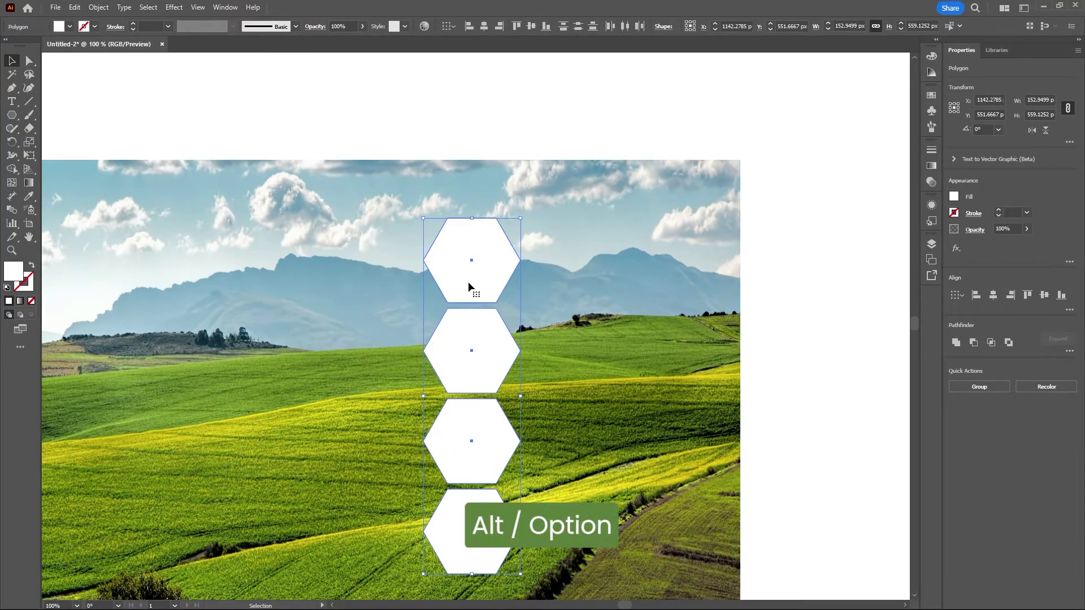
left_click_drag(478, 283, 545, 326)
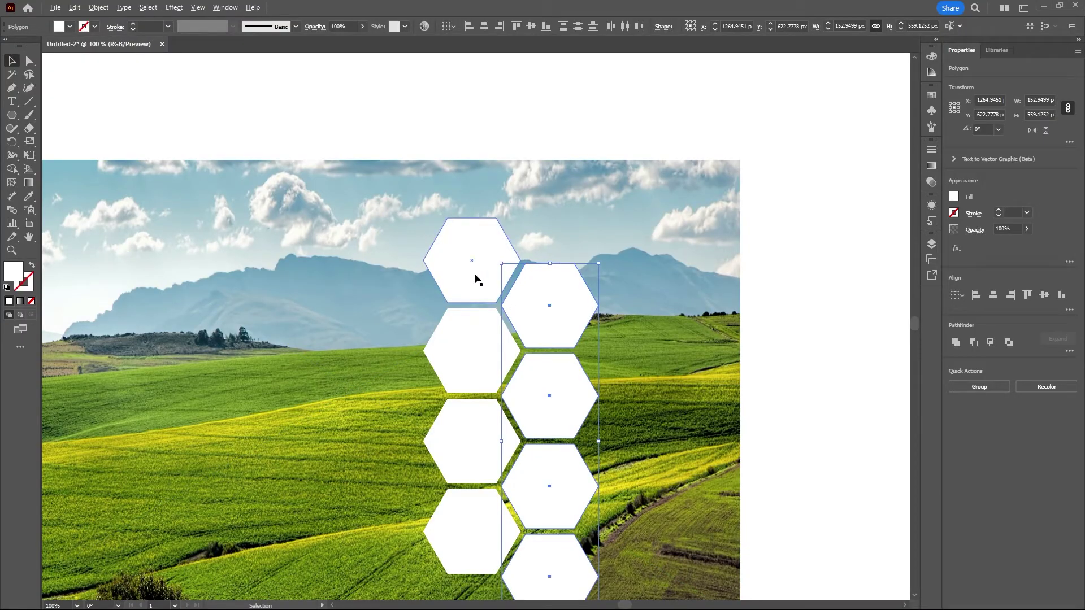
scroll(477, 278, "down", 1)
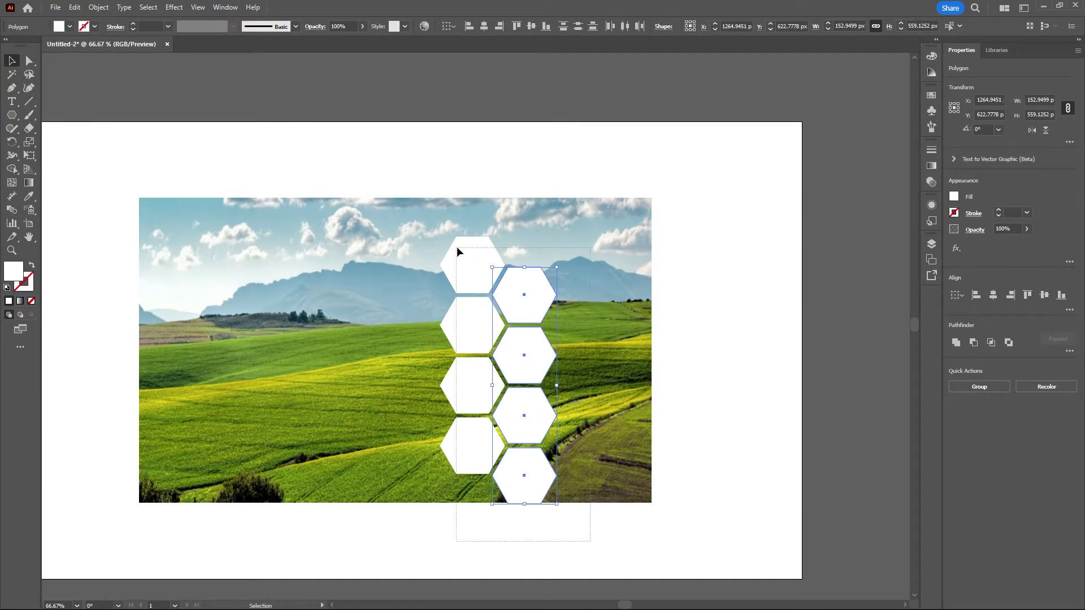
key("ctrl+a")
left_click(375, 248, "shift")
left_click_drag(465, 270, 571, 268)
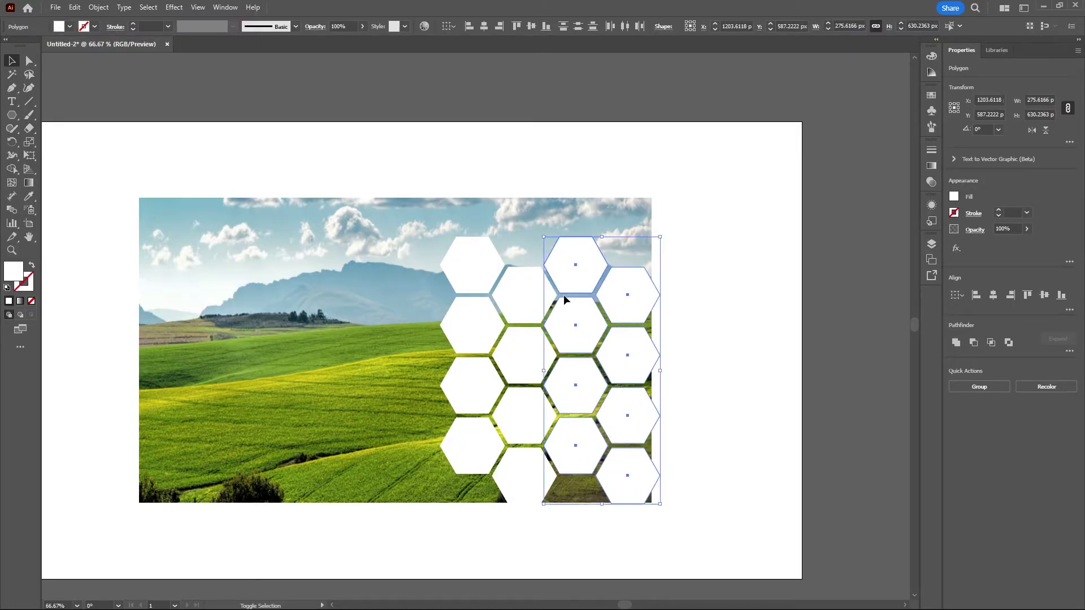
scroll(564, 294, "up", 4)
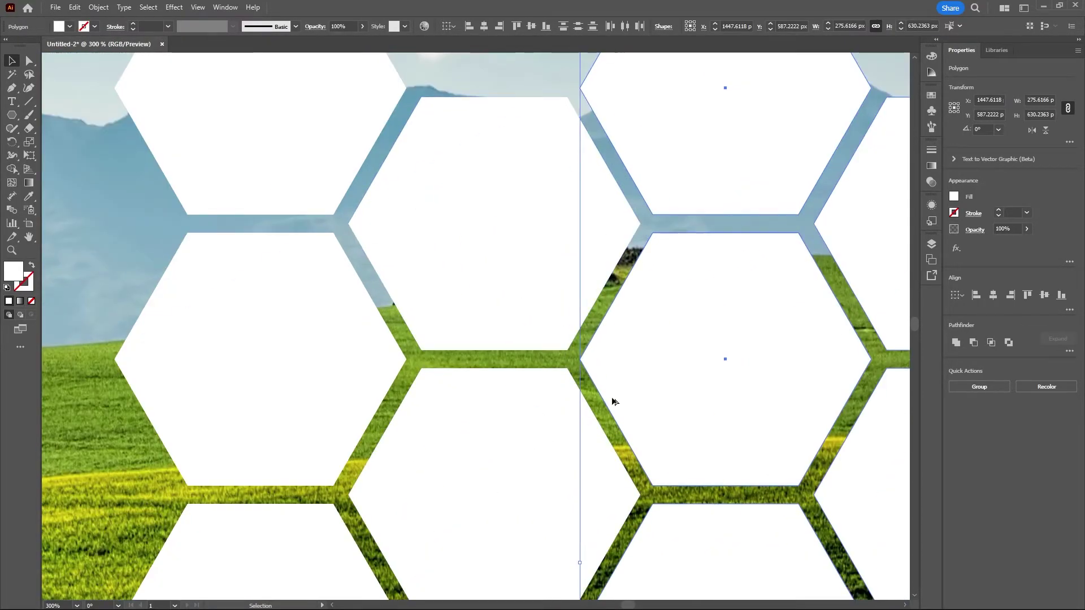
scroll(614, 401, "down", 6)
- Combine the hexagons into one compound path and centre it on the artboard
left_click_drag(703, 489, 563, 351)
left_click(476, 389, "shift")
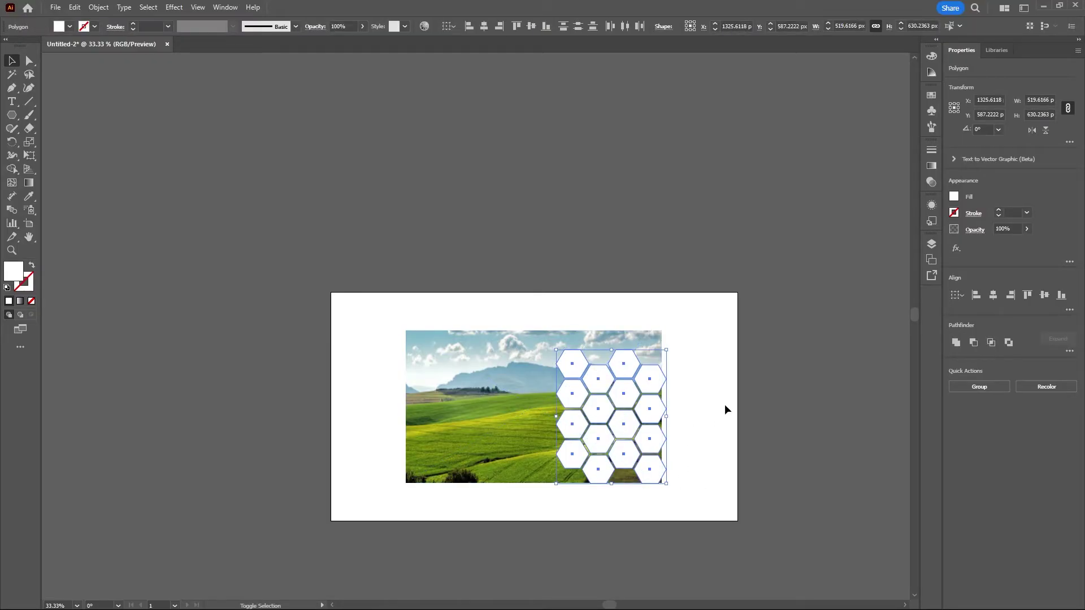
scroll(667, 419, "up", 2)
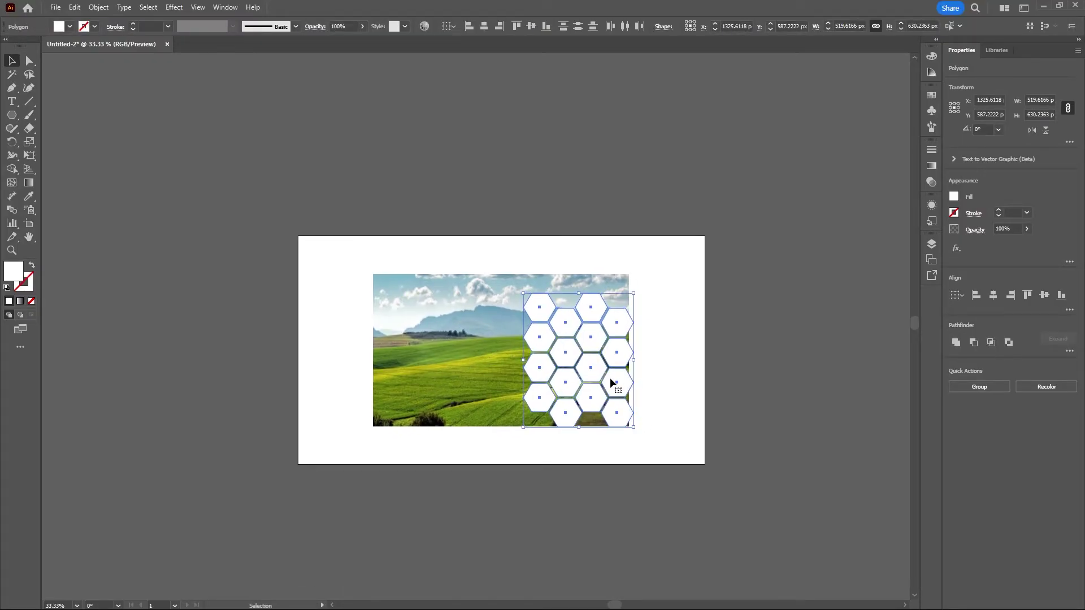
left_click(98, 8)
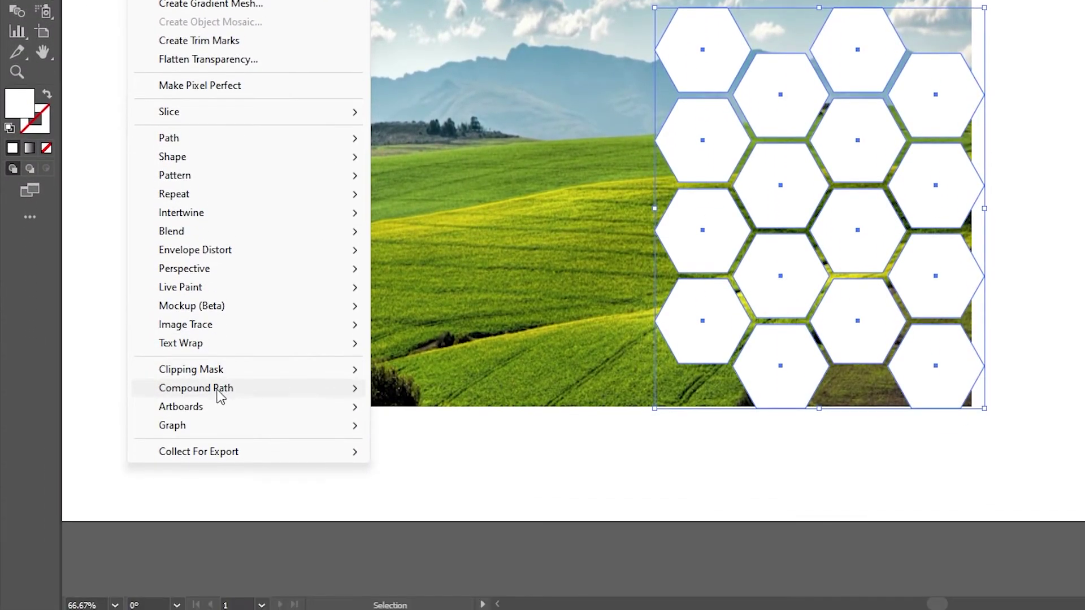
mouse_move(289, 392)
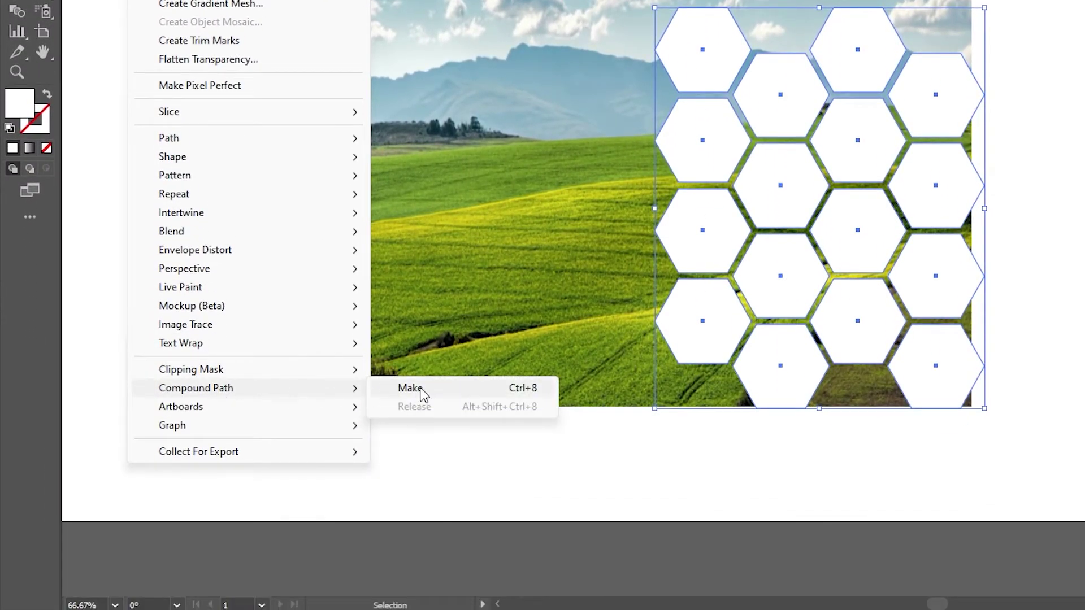
left_click(403, 389)
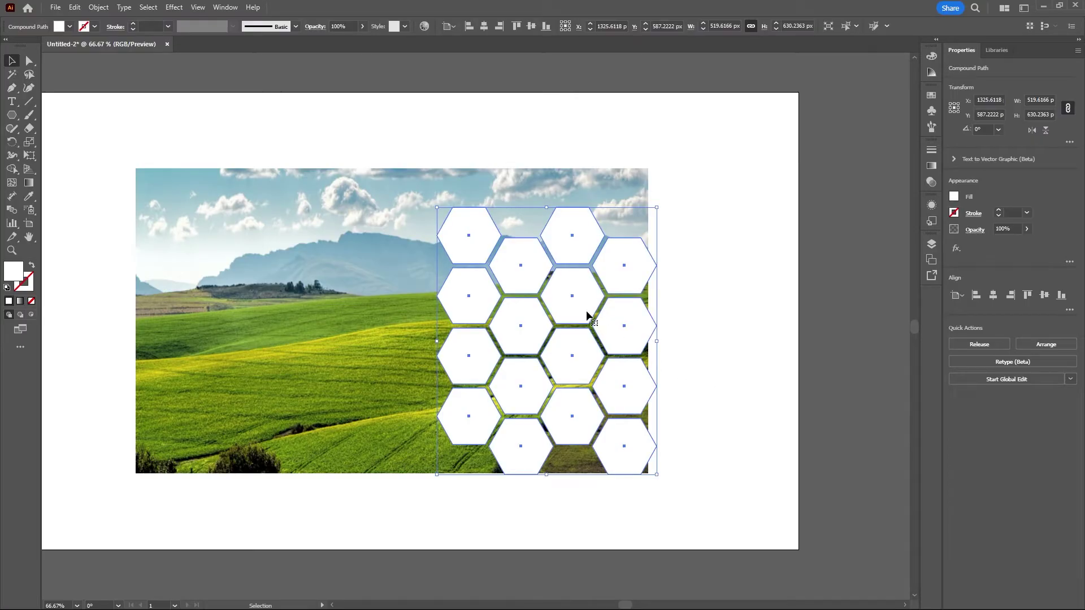
left_click_drag(588, 317, 542, 303)
left_click(484, 26)
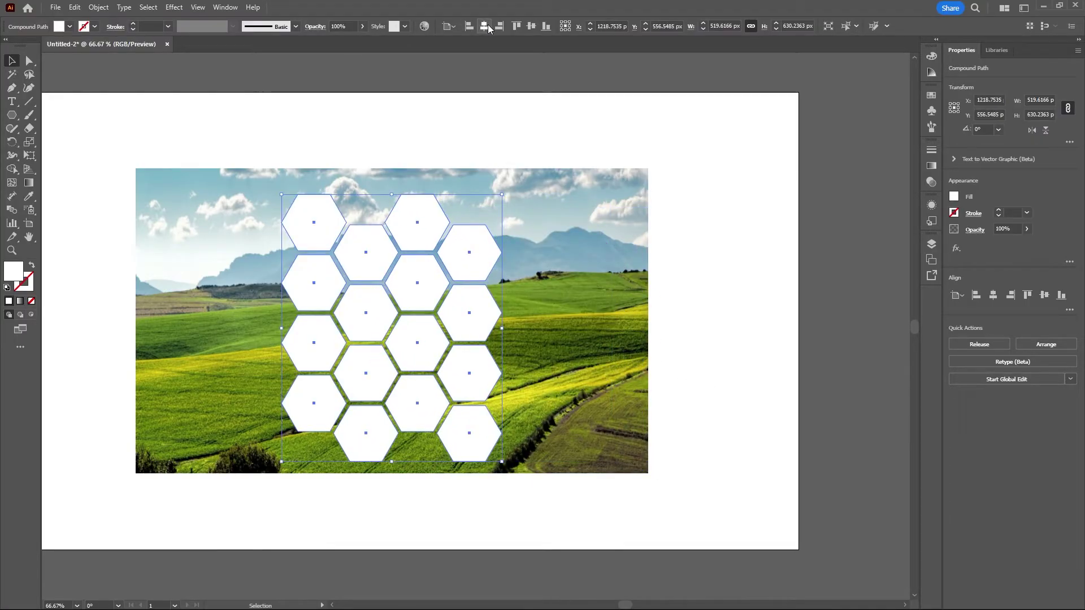
left_click(532, 26)
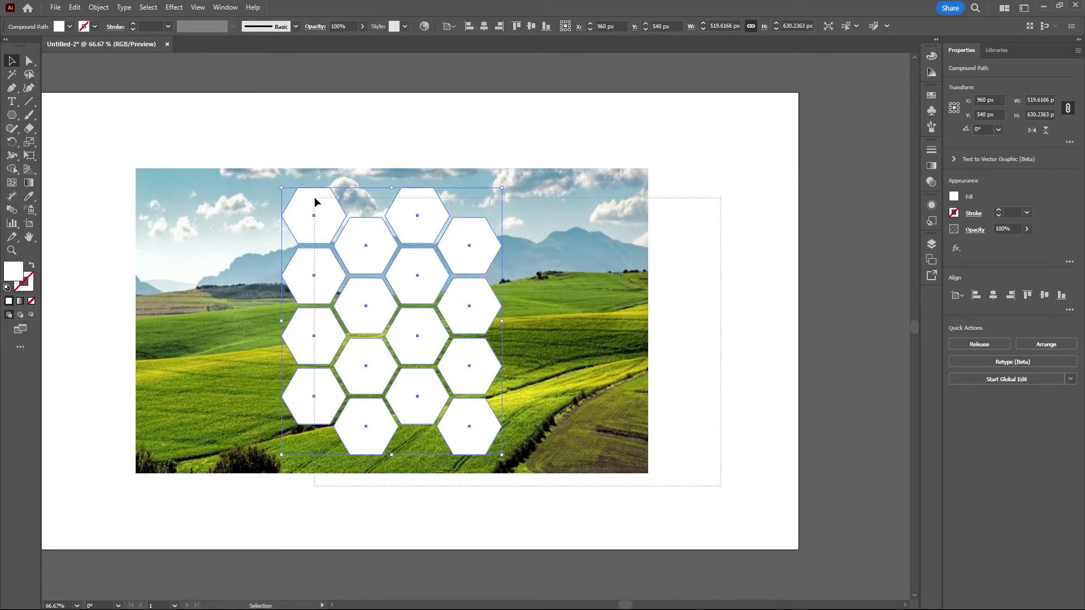
- Select the hexagons and landscape photo and make a clipping mask
key("ctrl+a")
left_click(95, 8)
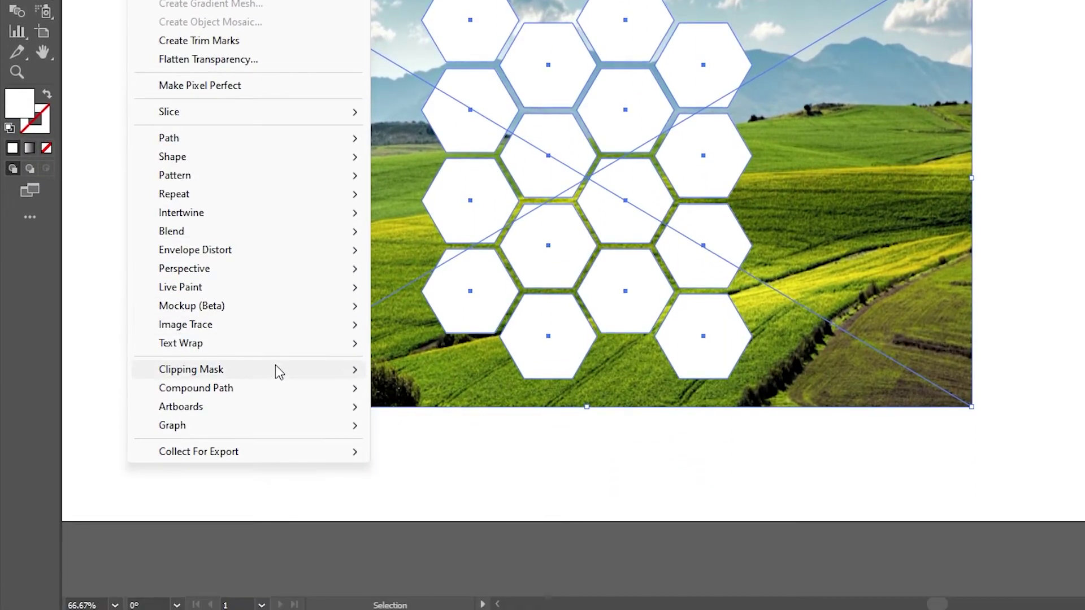
mouse_move(204, 497)
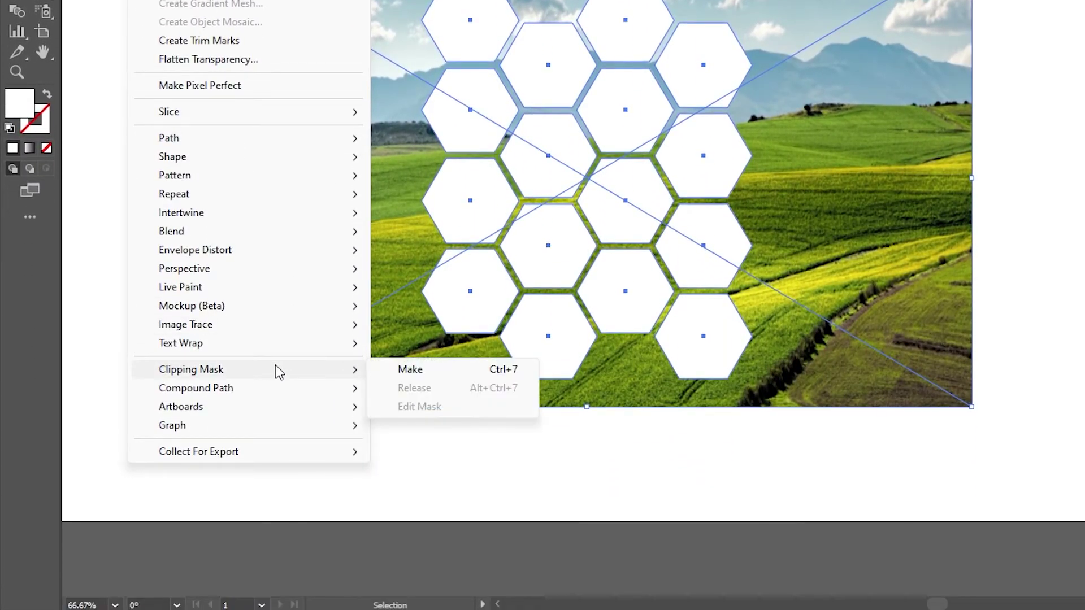
left_click(411, 369)
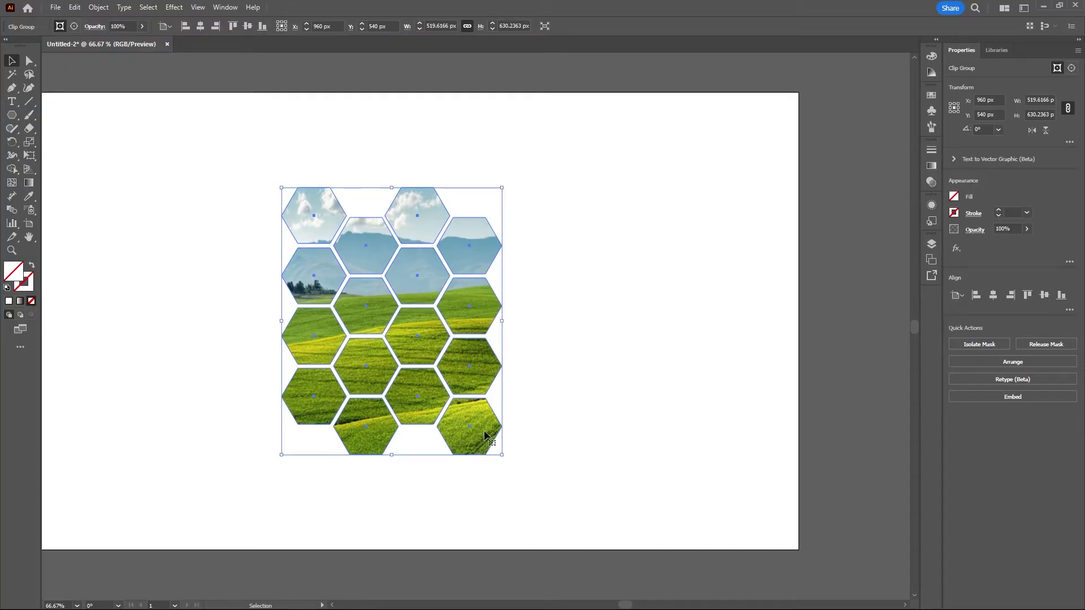
- Deselect the honeycomb clip group and show the leaves photo from the Layers panel
key("a")
left_click(593, 362)
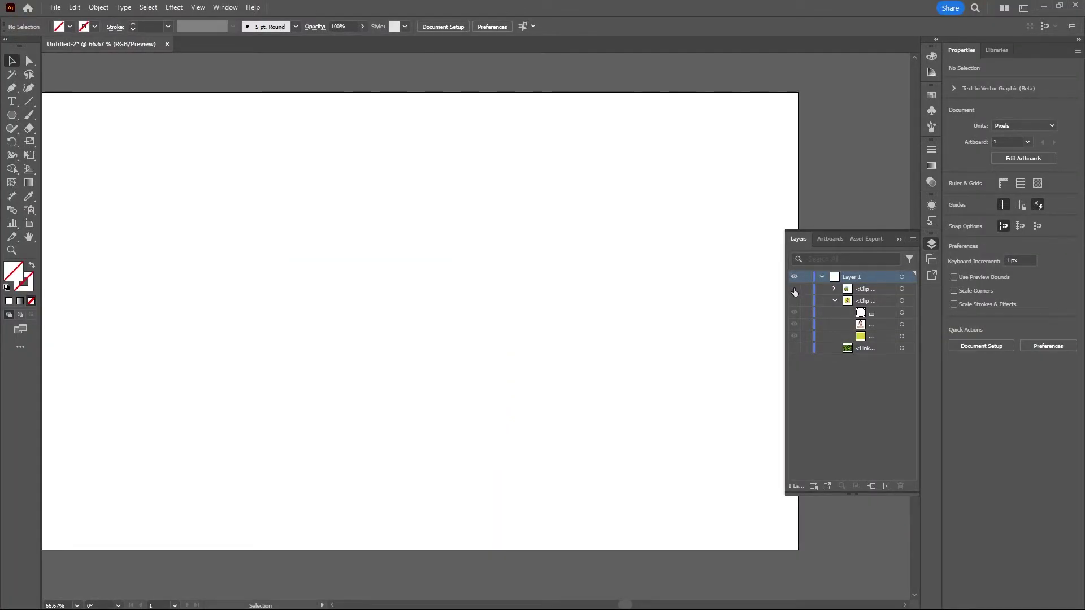
left_click(794, 349)
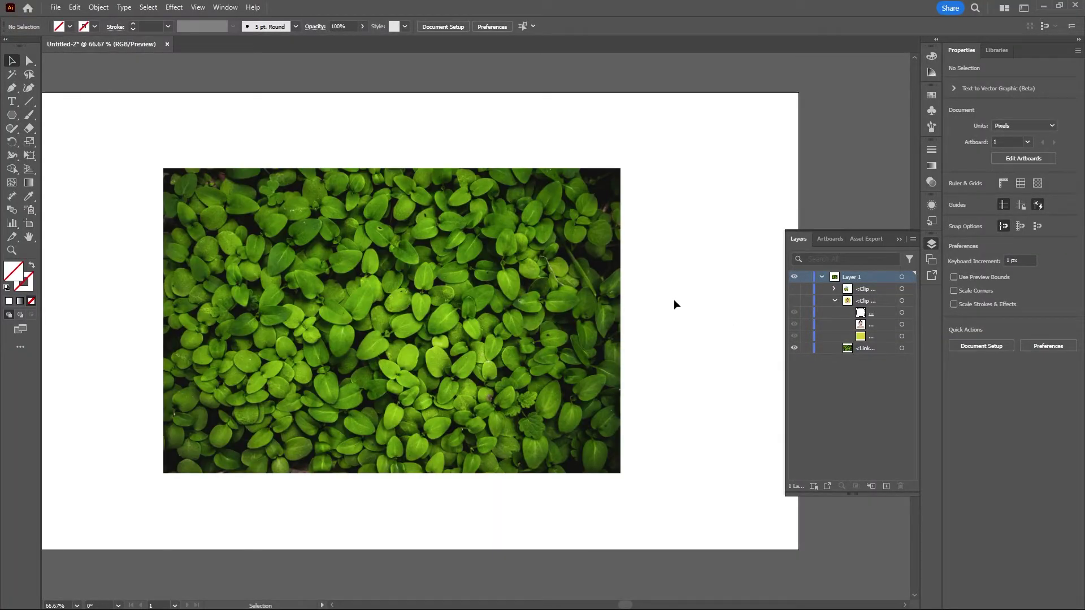
left_click(898, 240)
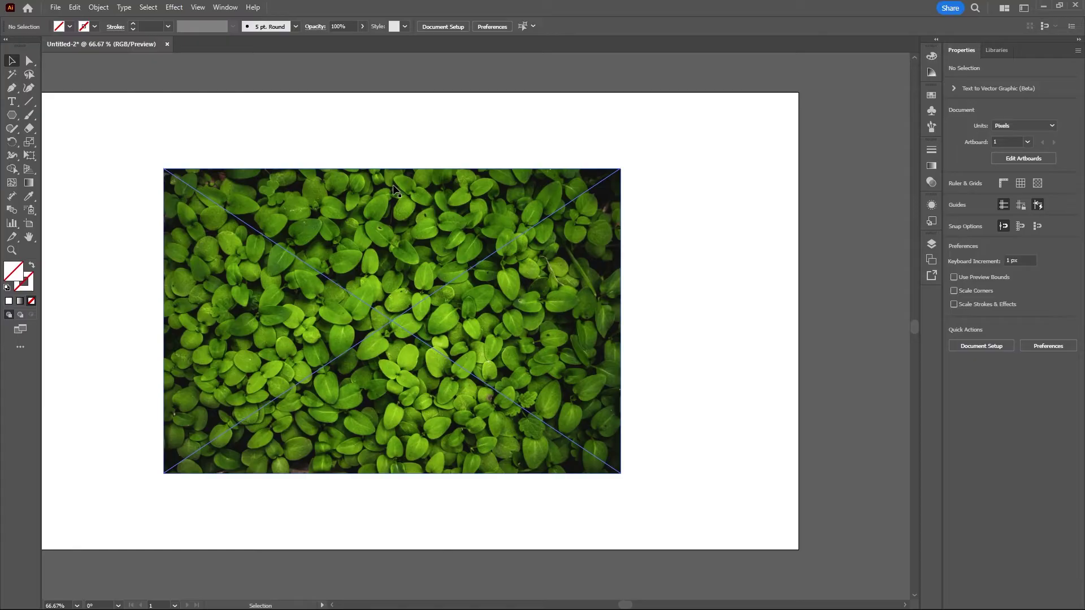
- Add 'Leaf' text on the photo at 341.1 pt in Poppins ExtraBold
left_click(12, 102)
left_click(327, 347)
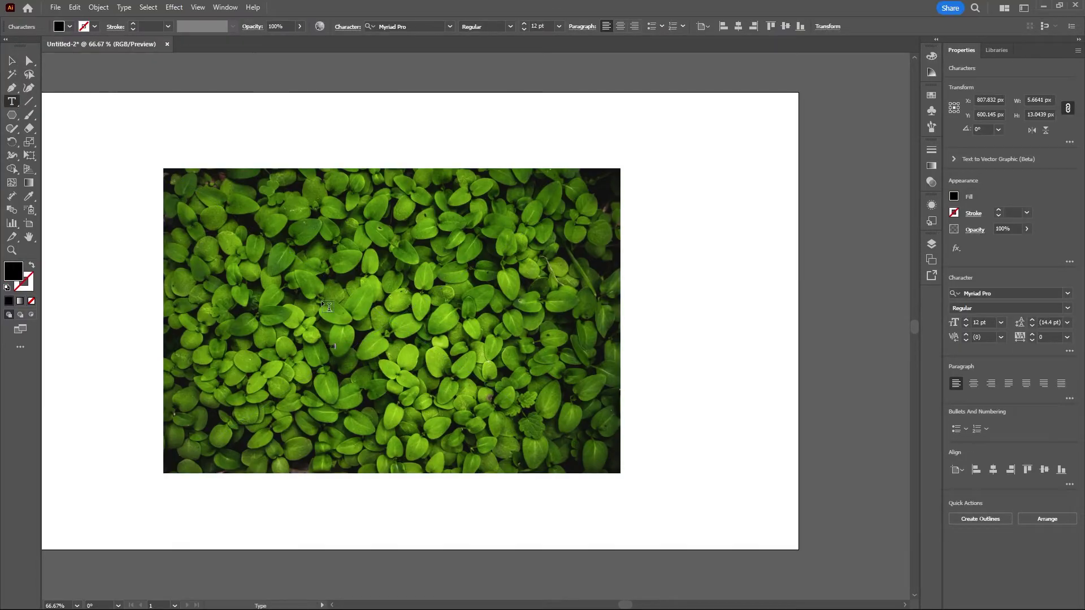
left_click(12, 61)
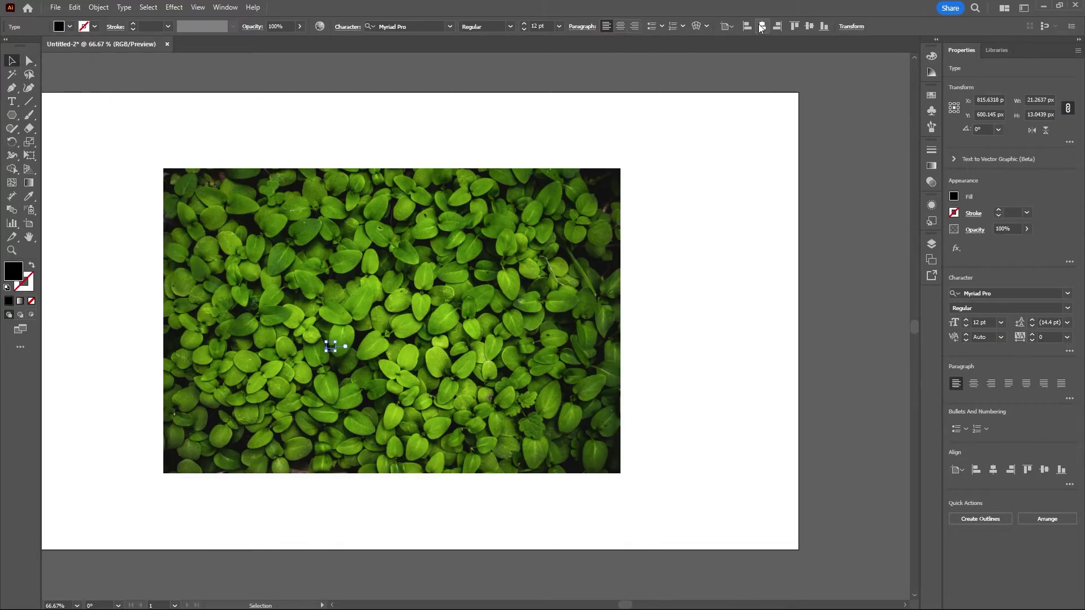
left_click(559, 26)
left_click(574, 222)
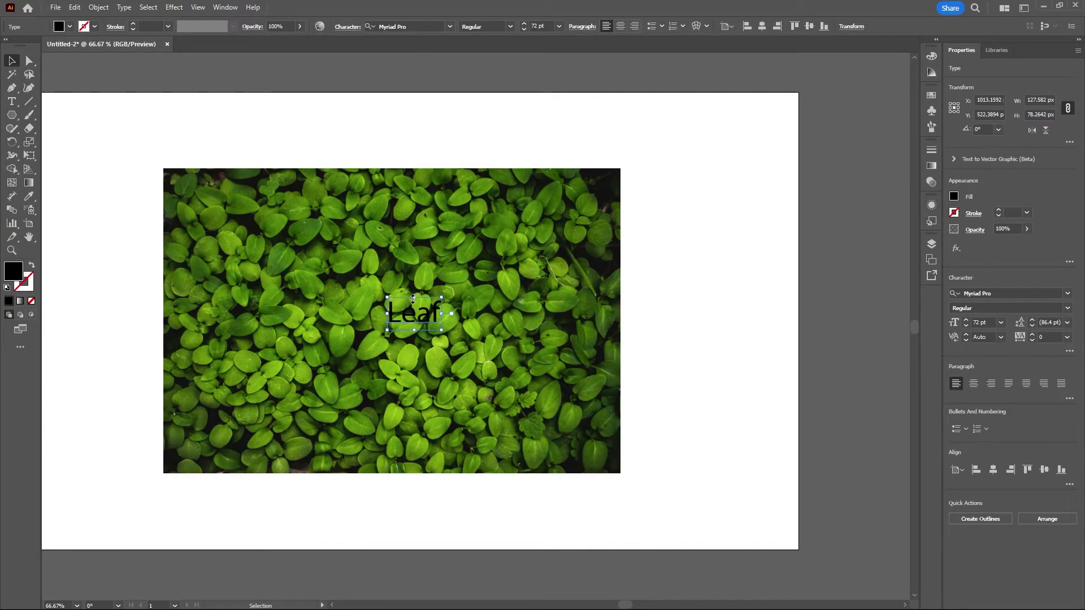
left_click(415, 23)
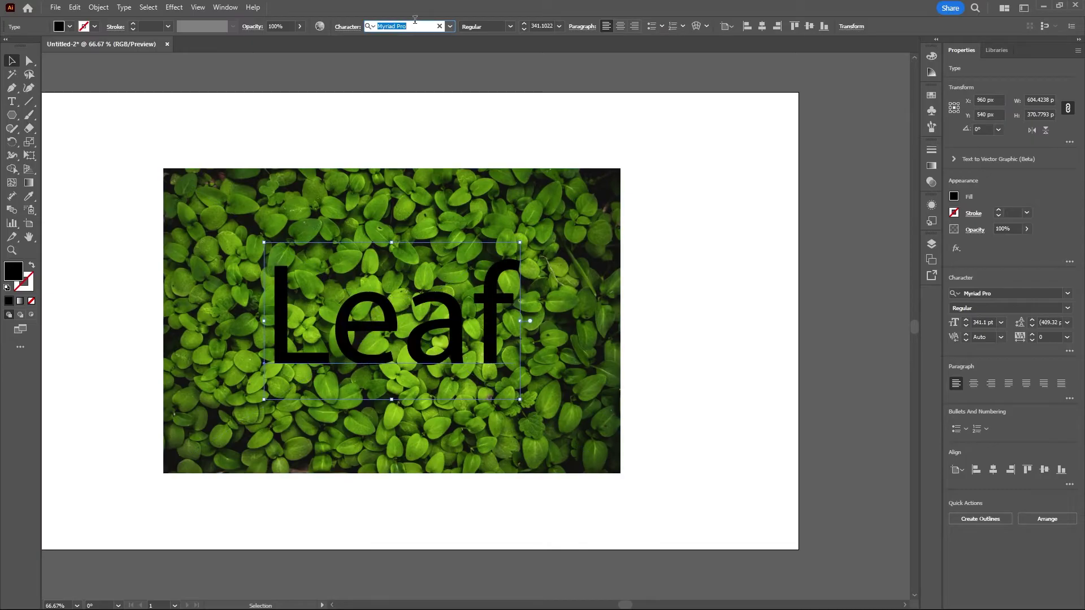
type("poppin")
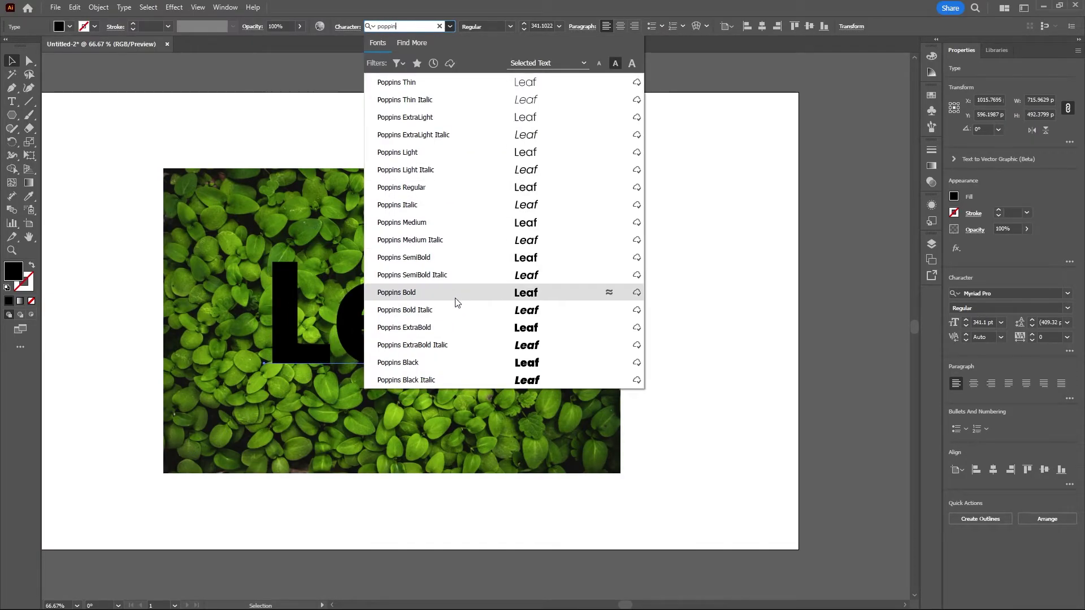
left_click(446, 326)
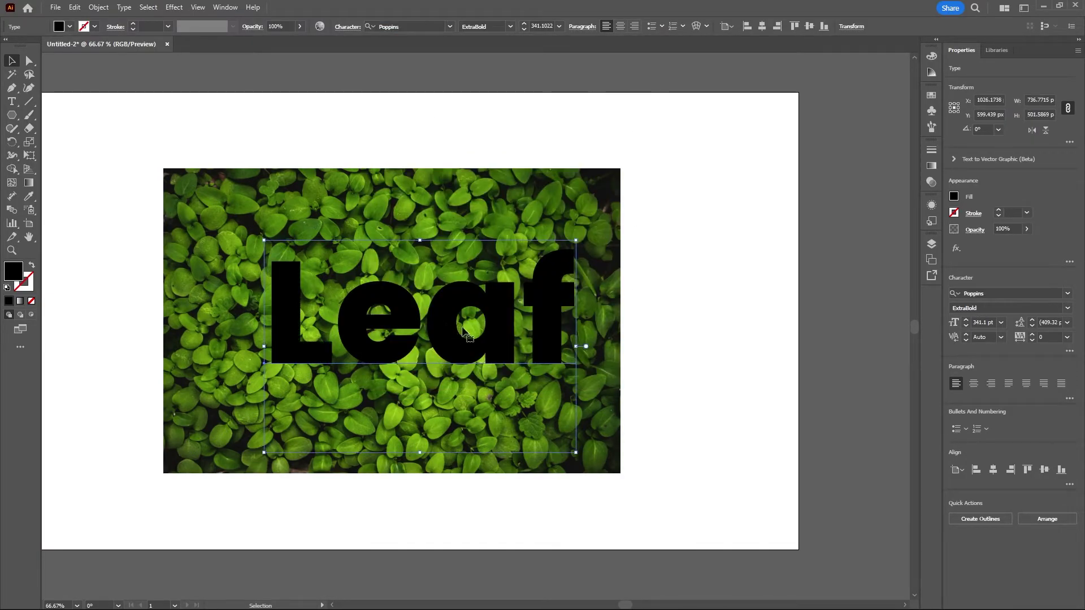
- Centre the Leaf text on the artboard and lower its opacity to 61%
left_click(763, 27)
left_click(811, 25)
left_click(781, 191)
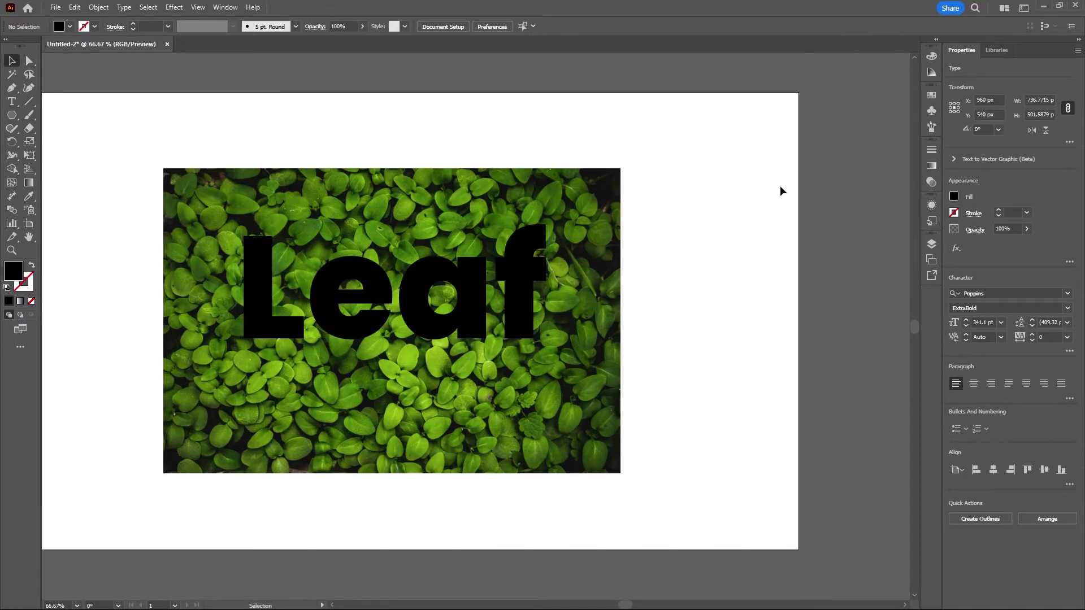
left_click(537, 296)
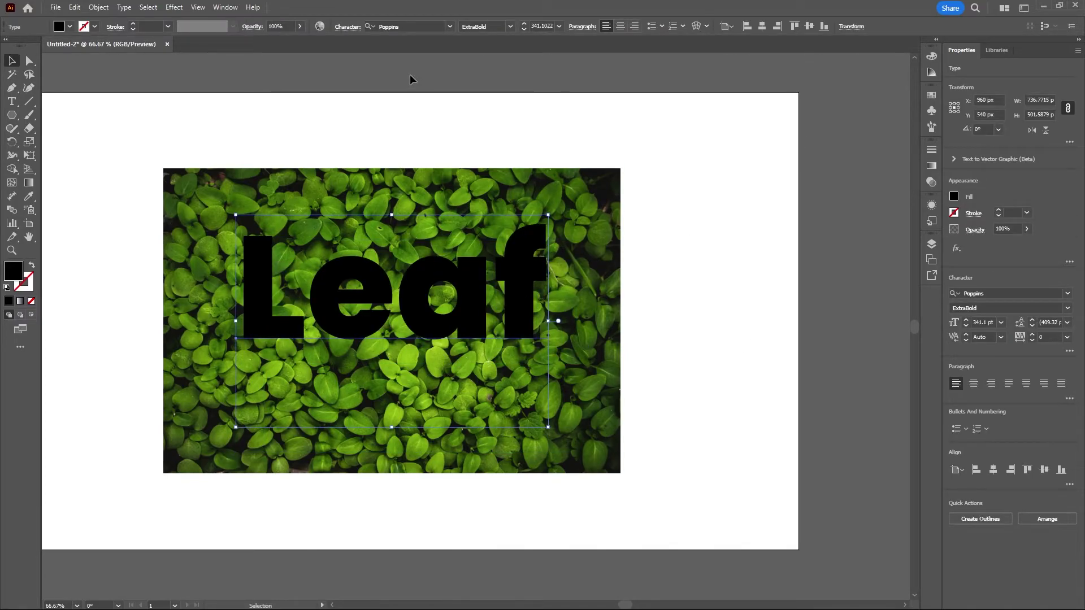
left_click(300, 27)
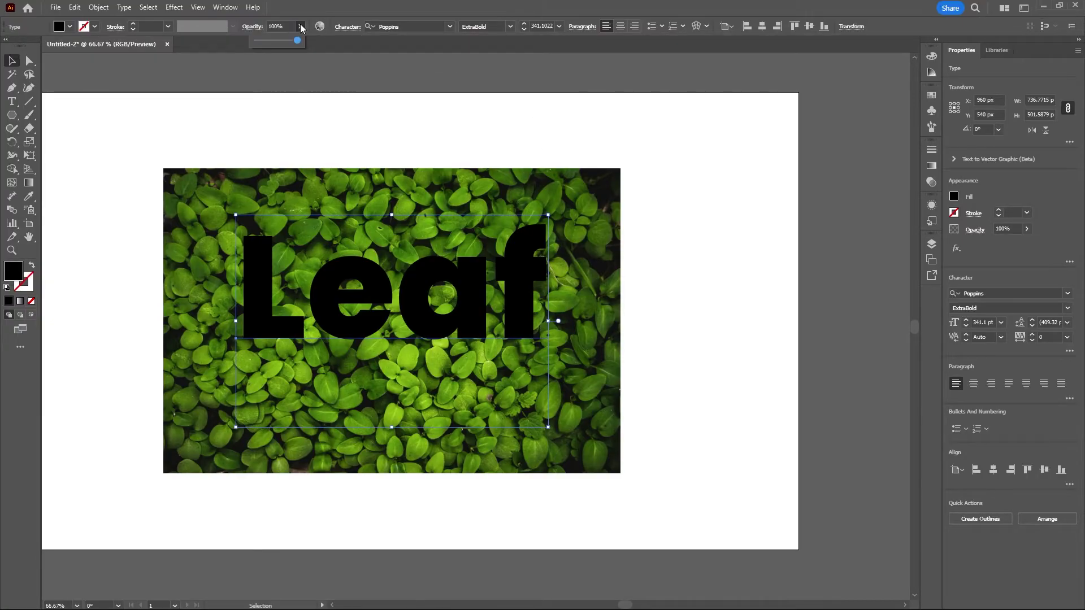
left_click_drag(298, 44, 290, 45)
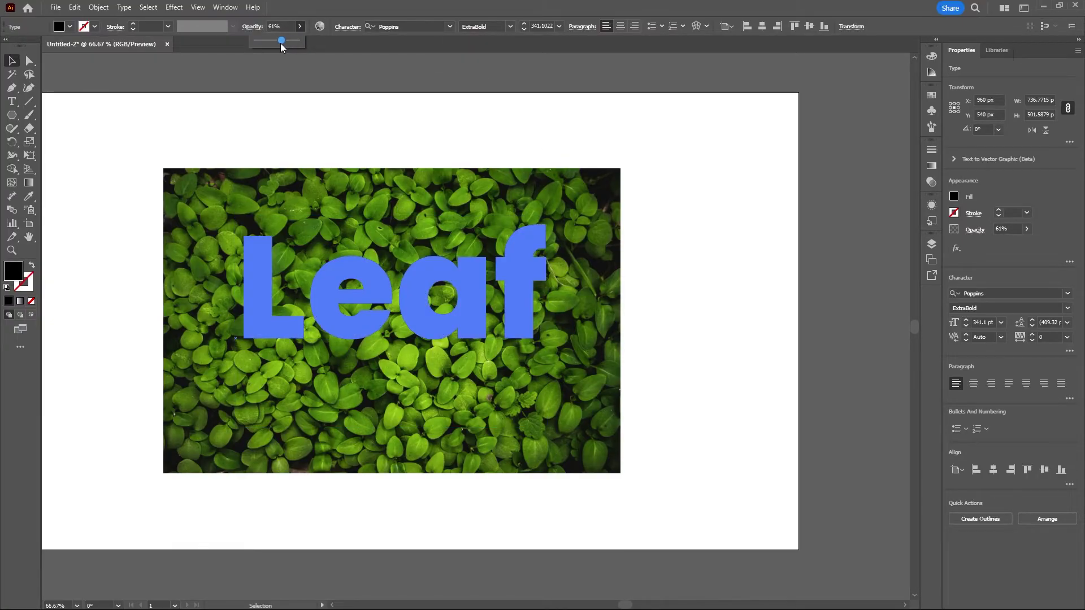
left_click(294, 124)
key("ctrl+1")
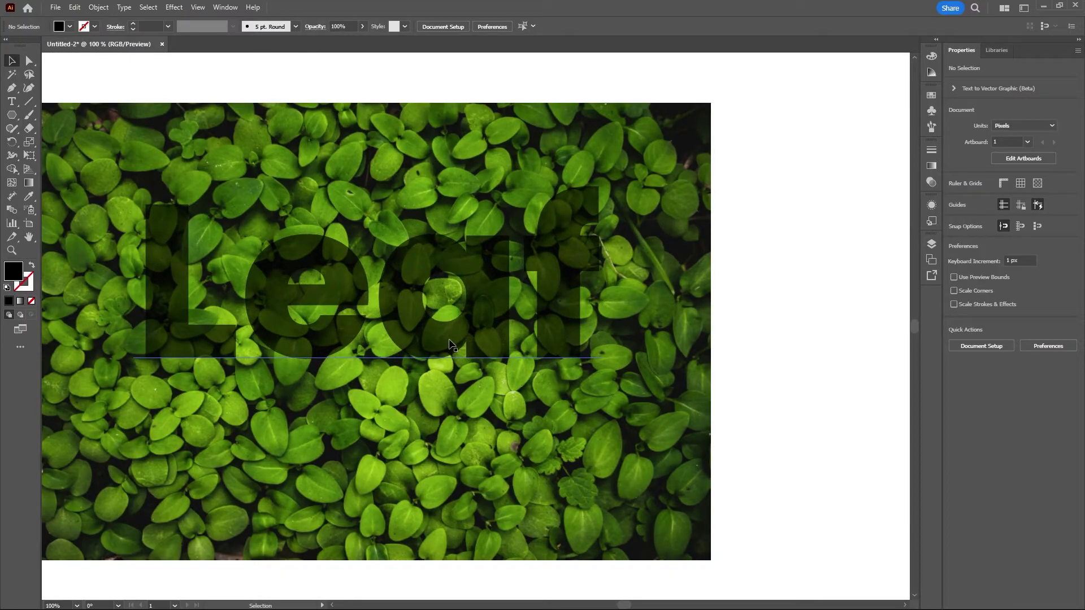
- Move the Leaf text lower and lock the leaves photo in the Layers panel
left_click_drag(484, 333, 488, 390)
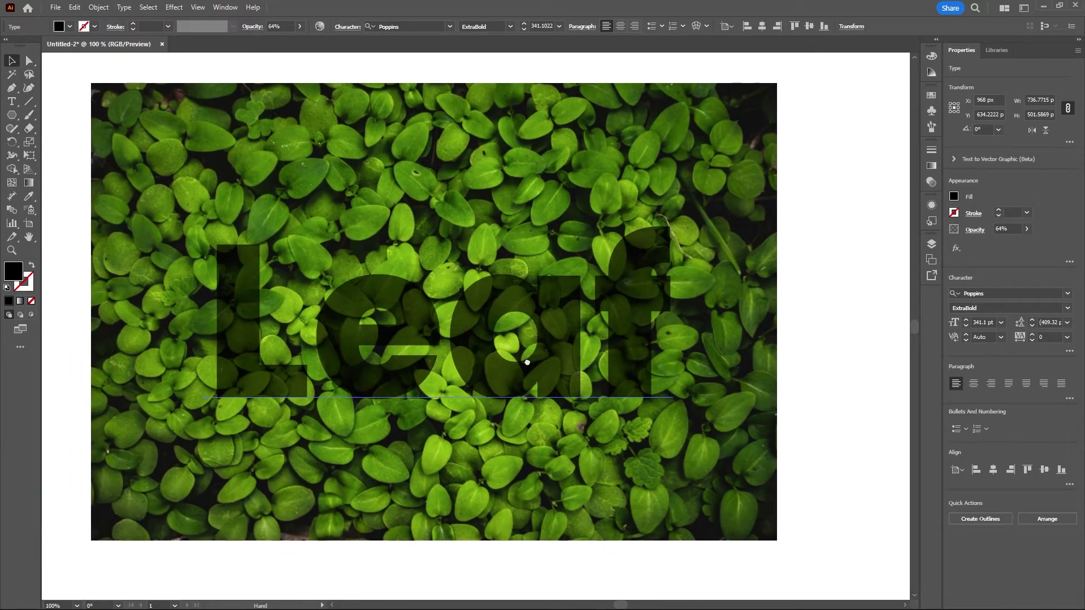
left_click_drag(700, 336, 667, 333)
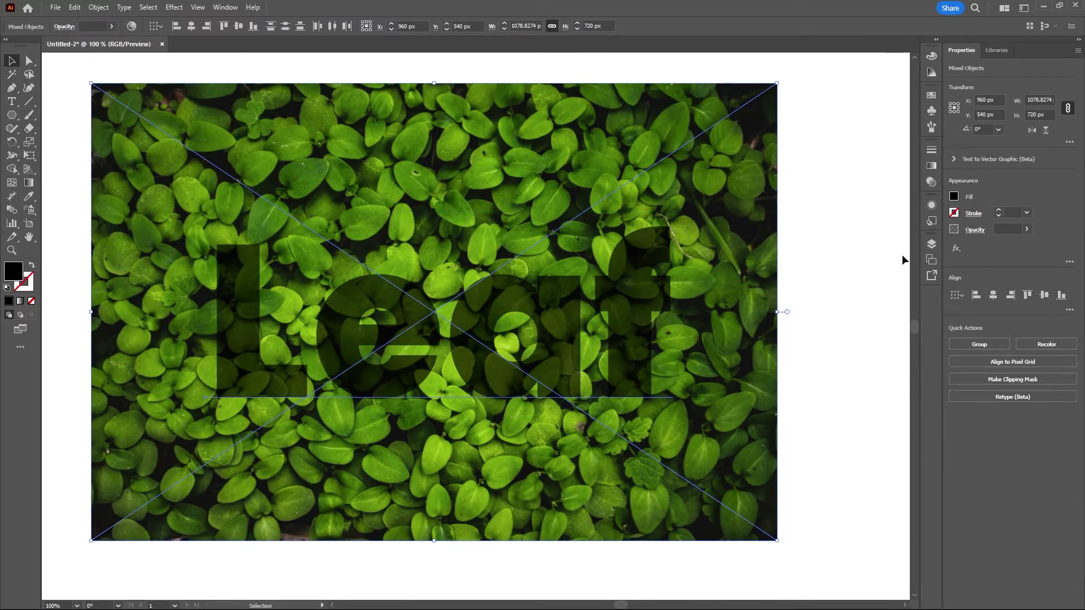
left_click(931, 244)
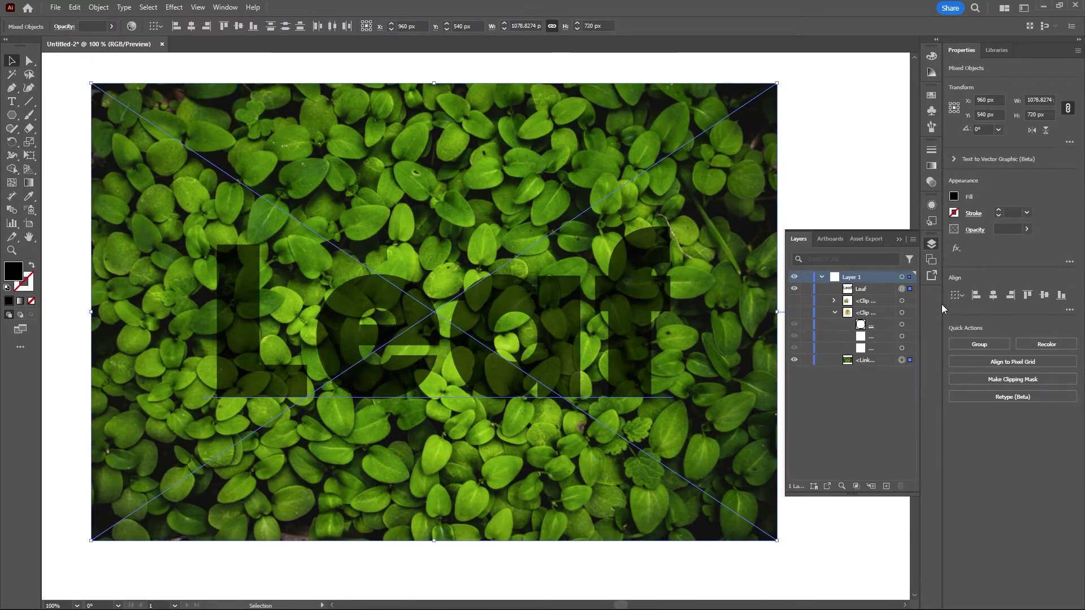
left_click(806, 361)
key("ctrl+shift+a")
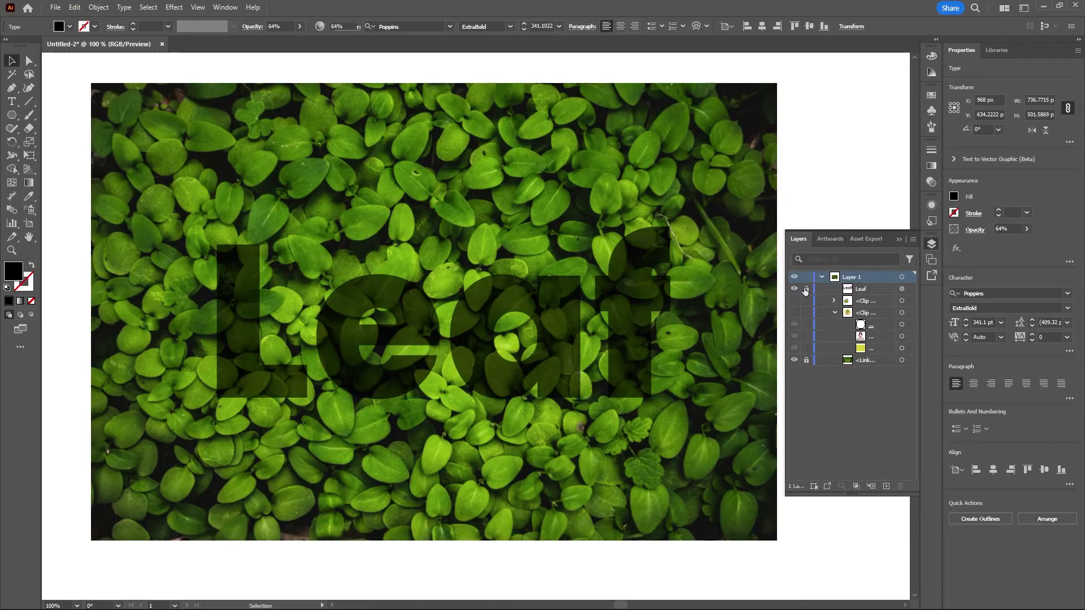
left_click(899, 240)
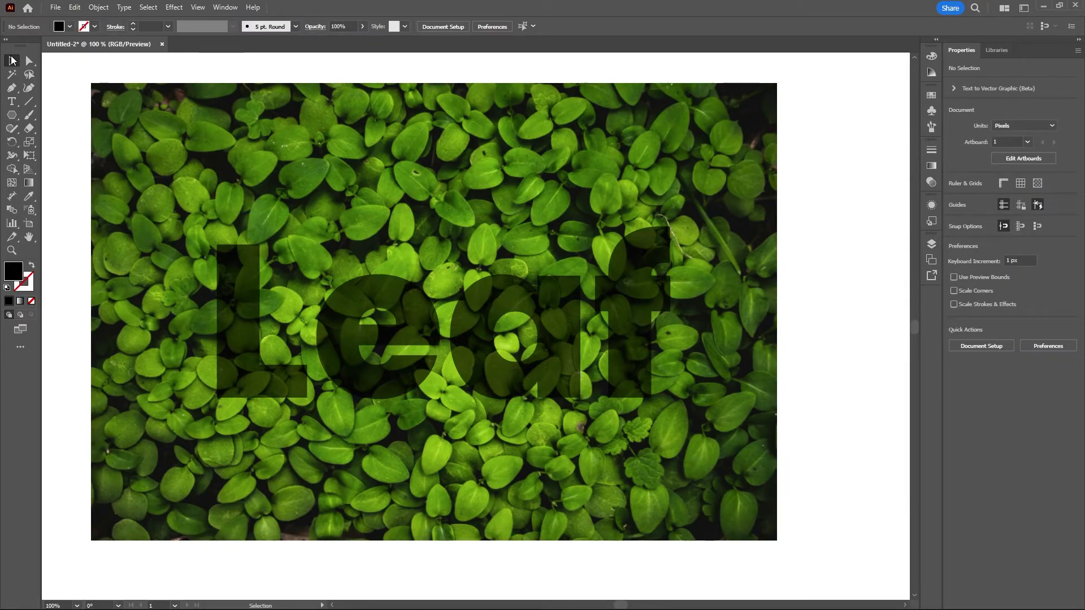
- With the Pen tool, trace a first closed leaf shape over the Leaf lettering
left_click(13, 90)
scroll(220, 307, "up", 1, "alt")
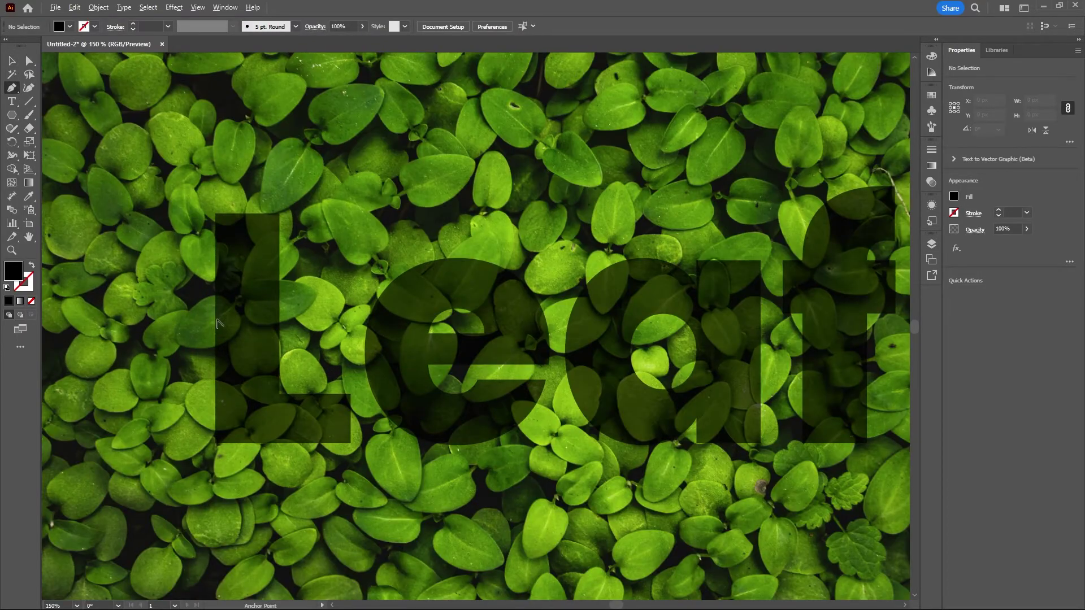
scroll(220, 314, "up", 2)
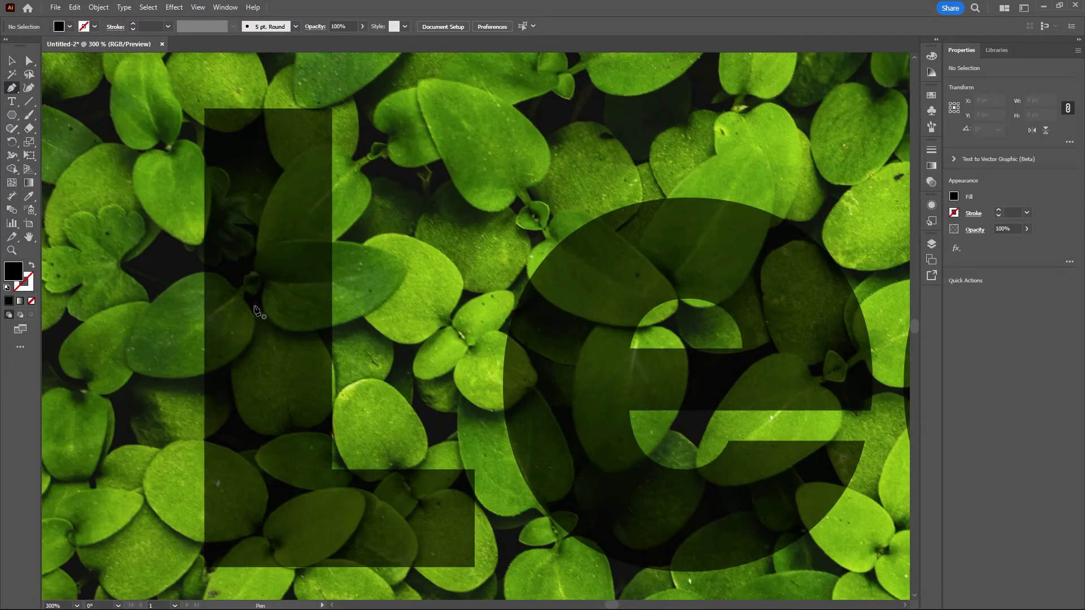
scroll(229, 282, "up", 2)
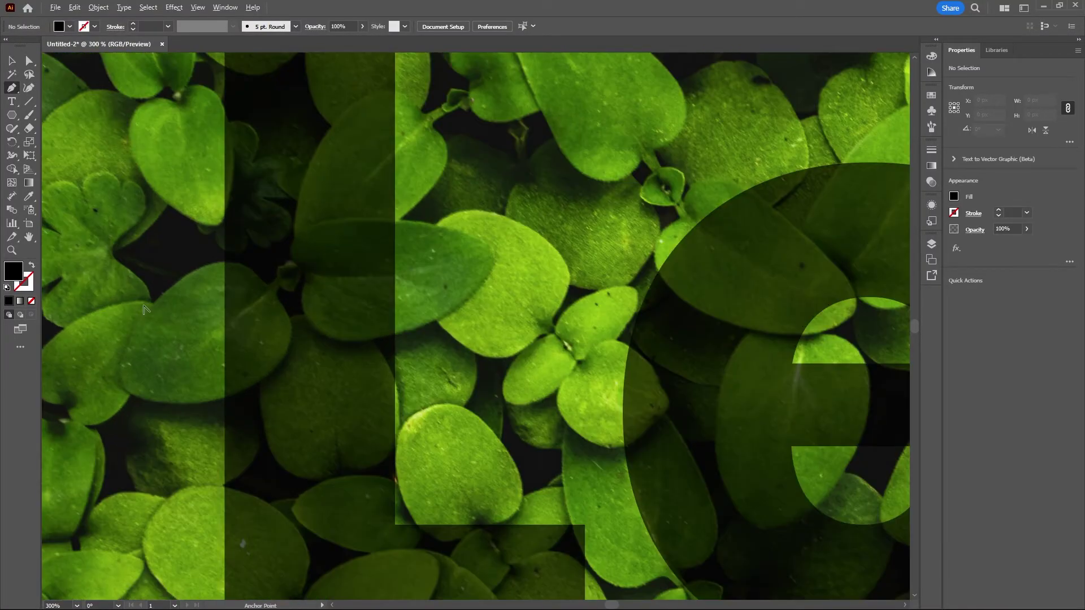
left_click(322, 257)
left_click_drag(212, 243, 208, 248)
left_click(136, 329)
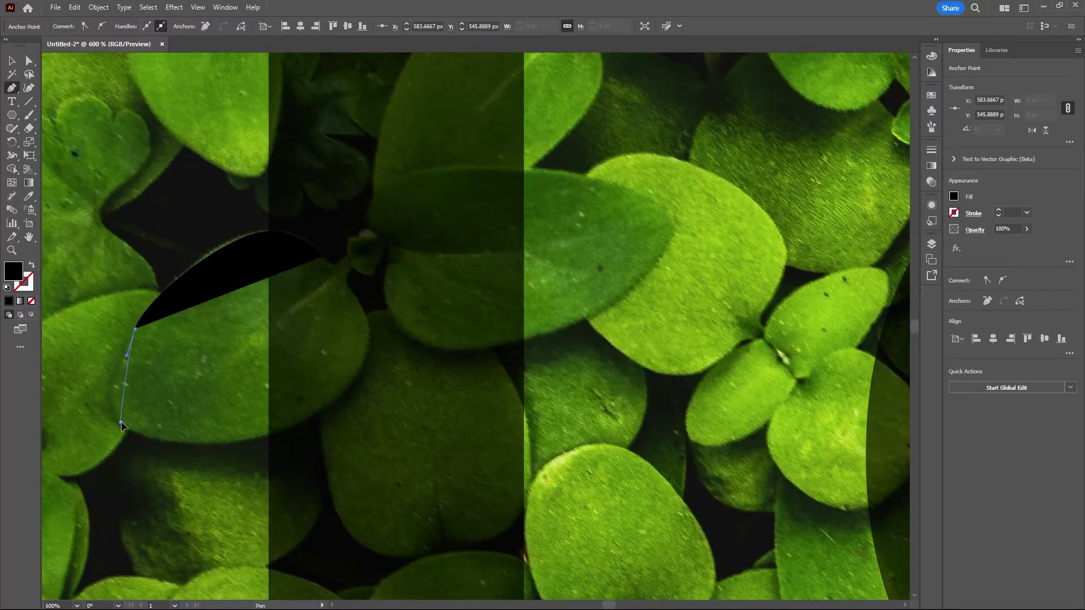
left_click(121, 422)
left_click(234, 442)
left_click_drag(322, 410, 330, 402)
left_click(322, 257)
- Draw two more leaf outlines overlapping the lower edges of the letters
scroll(111, 427, "down", 5)
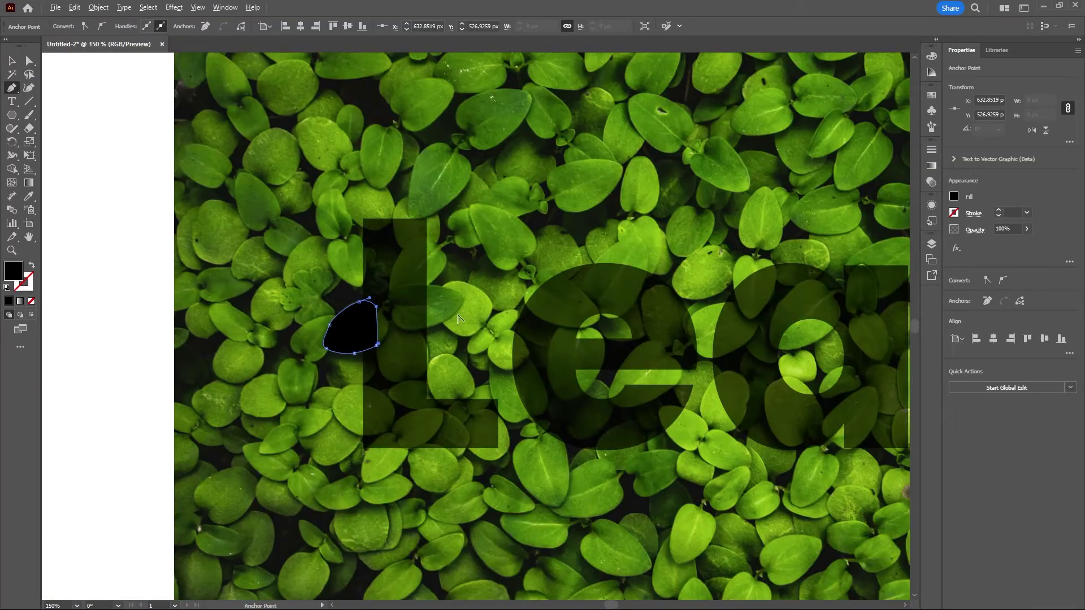
scroll(537, 283, "up", 5)
left_click(368, 253)
left_click_drag(562, 303, 400, 436)
scroll(399, 436, "down", 1)
scroll(315, 519, "down", 2)
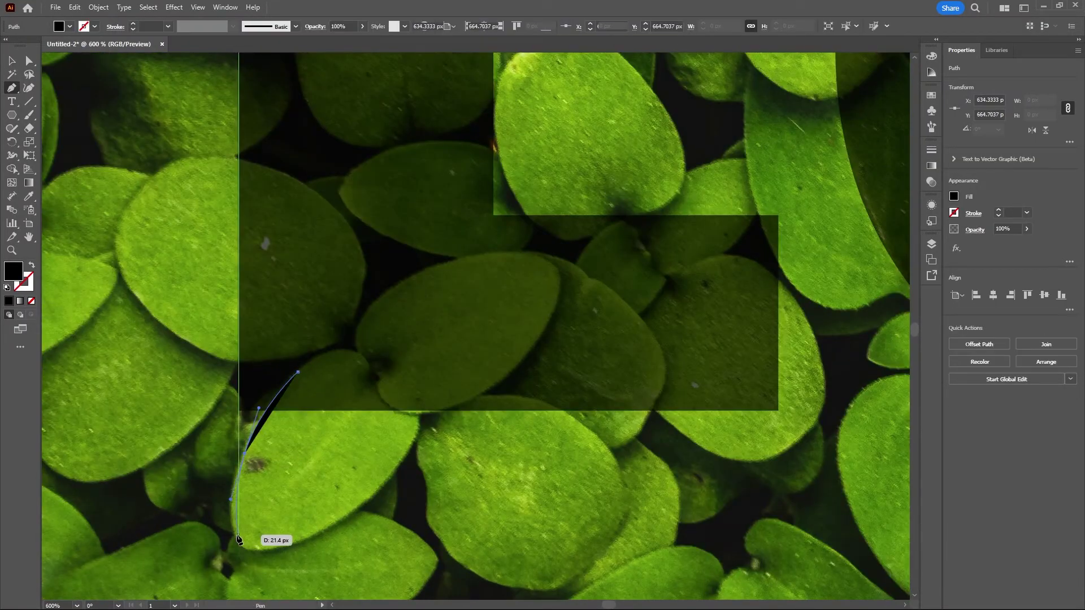
left_click(242, 525)
left_click(424, 460)
left_click(327, 375)
- Add a small leaf on a letter and a larger black leaf near the e
scroll(478, 254, "down", 3)
scroll(478, 254, "up", 3)
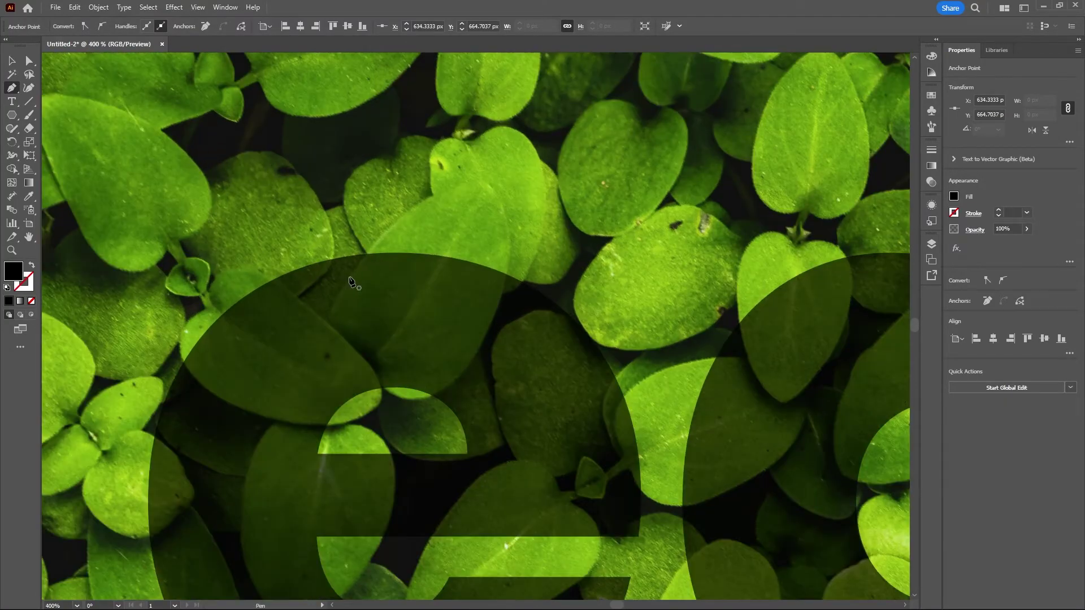
left_click(351, 279)
left_click(510, 250)
left_click(351, 277)
scroll(461, 250, "up", 2)
left_click(461, 249)
left_click(410, 309)
left_click(435, 385)
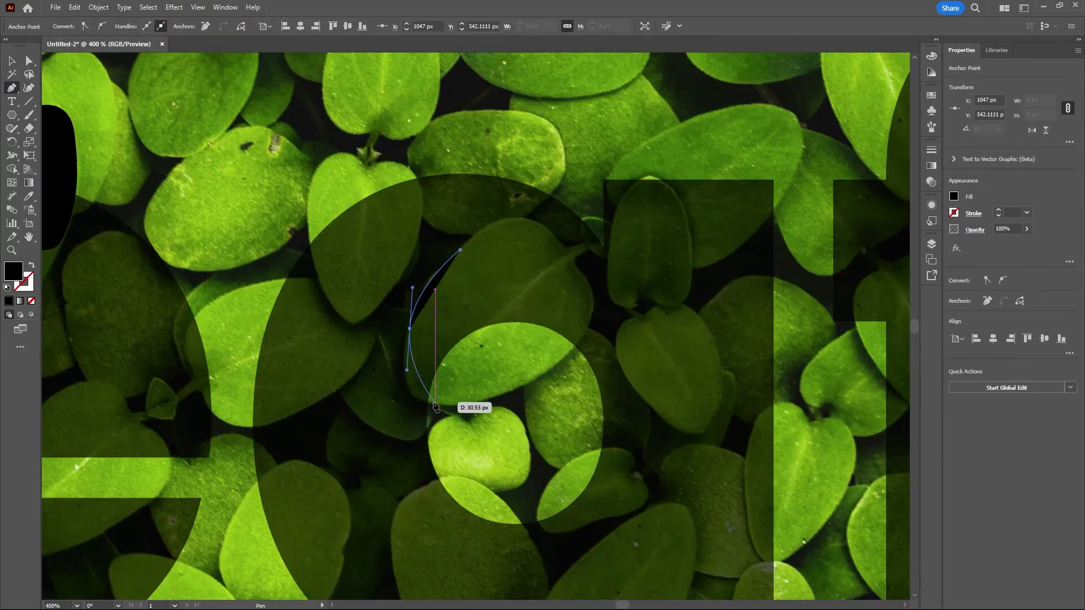
left_click(544, 353)
left_click(593, 283)
left_click(461, 249)
- Draw a curved leaf beside the f, then deselect and fit the artboard in view
scroll(463, 296, "down", 5)
scroll(502, 423, "up", 4)
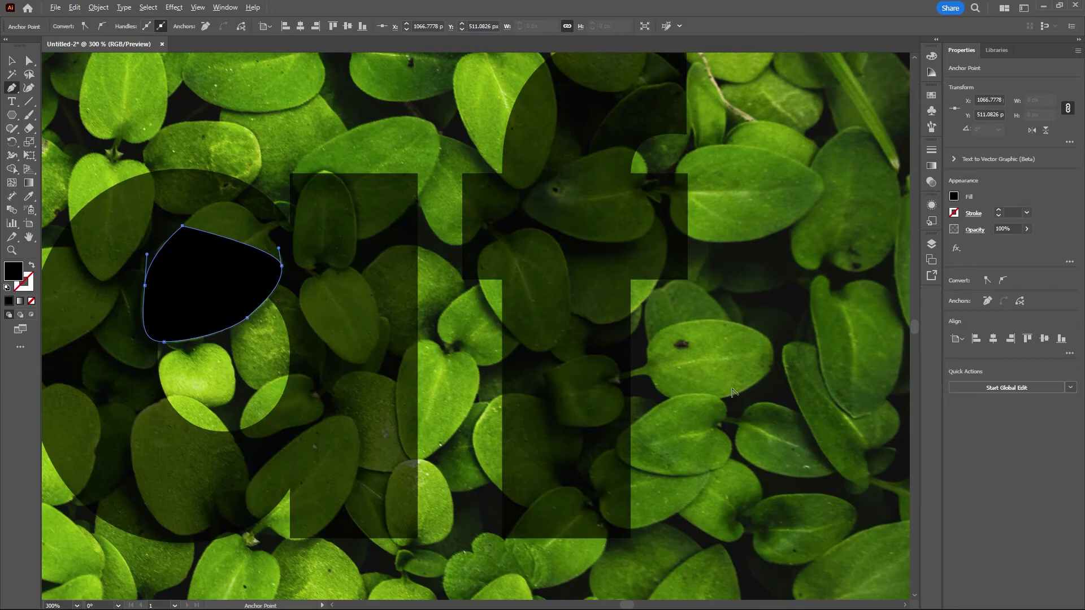
left_click(472, 369)
left_click_drag(686, 261, 725, 272)
left_click_drag(779, 323, 775, 357)
left_click(705, 405)
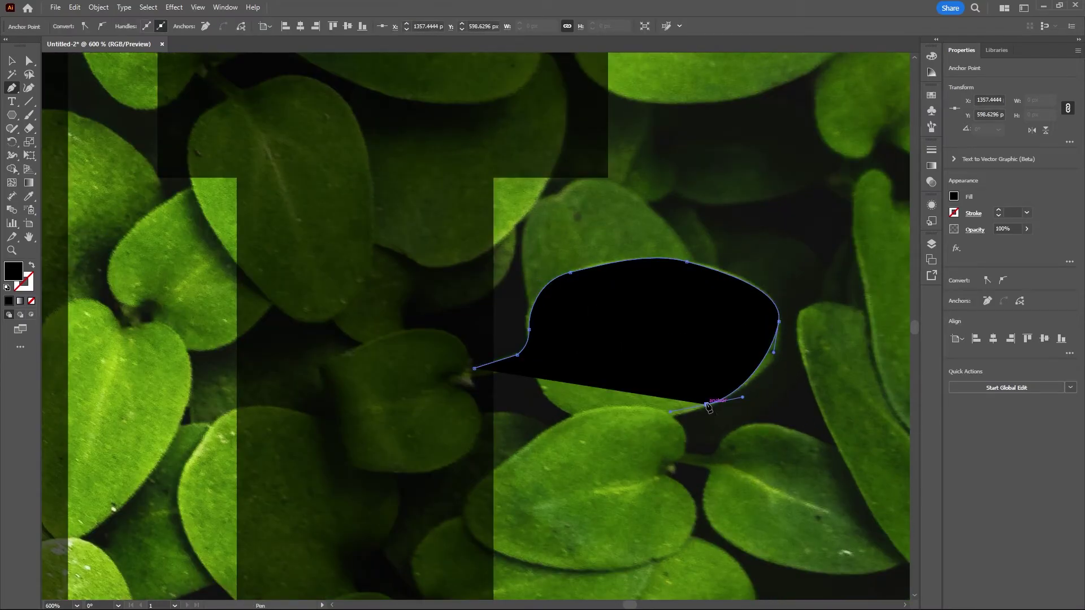
left_click(561, 402)
left_click(530, 380)
scroll(467, 373, "down", 3)
left_click(466, 373)
key("v")
key("ctrl+shift+a")
key("ctrl+0")
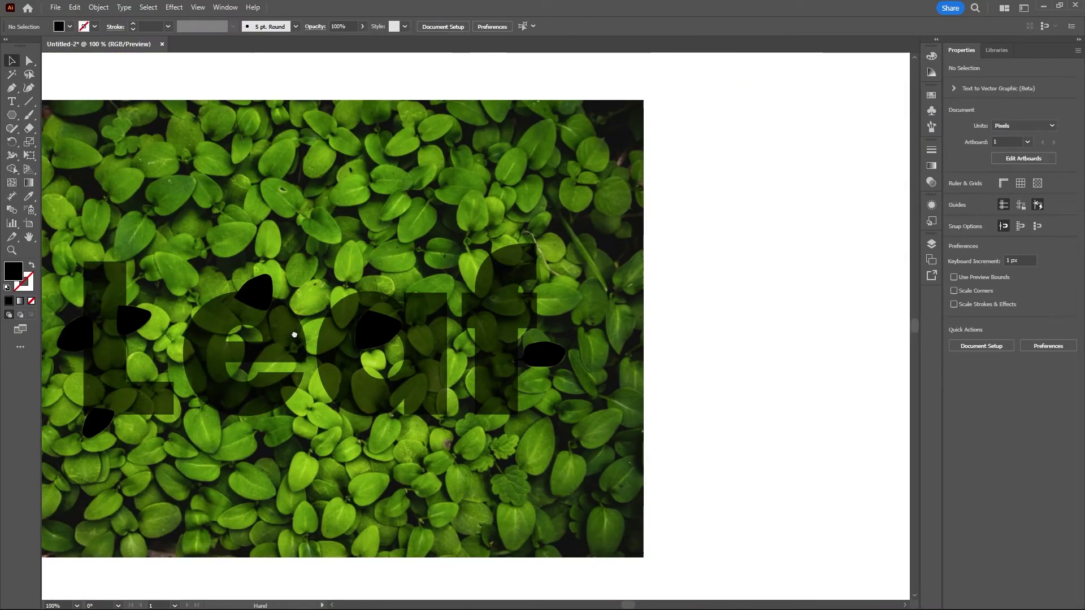
- Select the Leaf text in the Layers panel and set its opacity to 100%
key("ctrl+1")
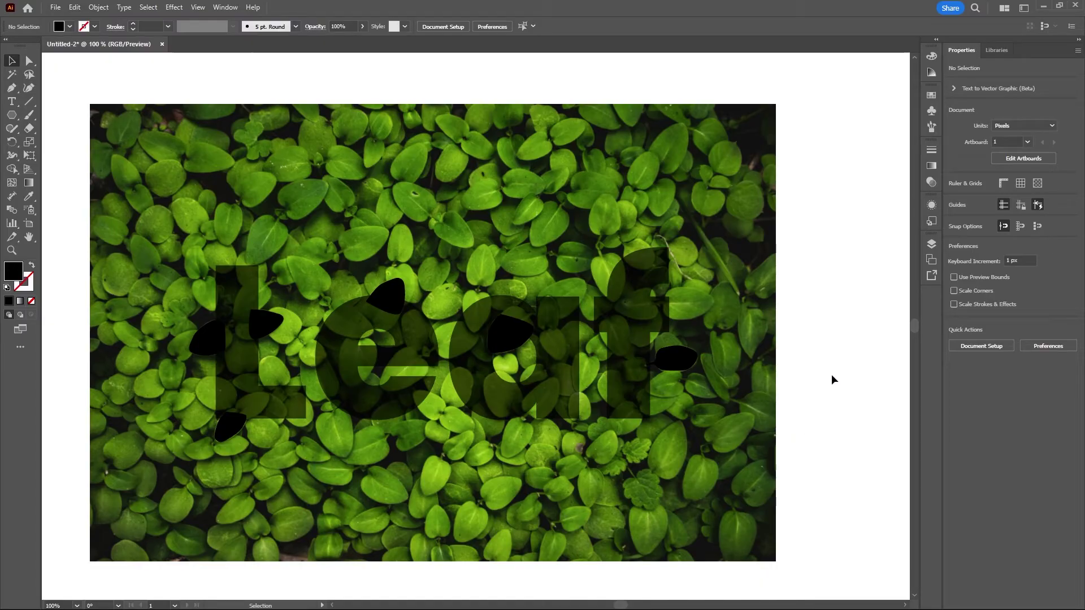
left_click(931, 245)
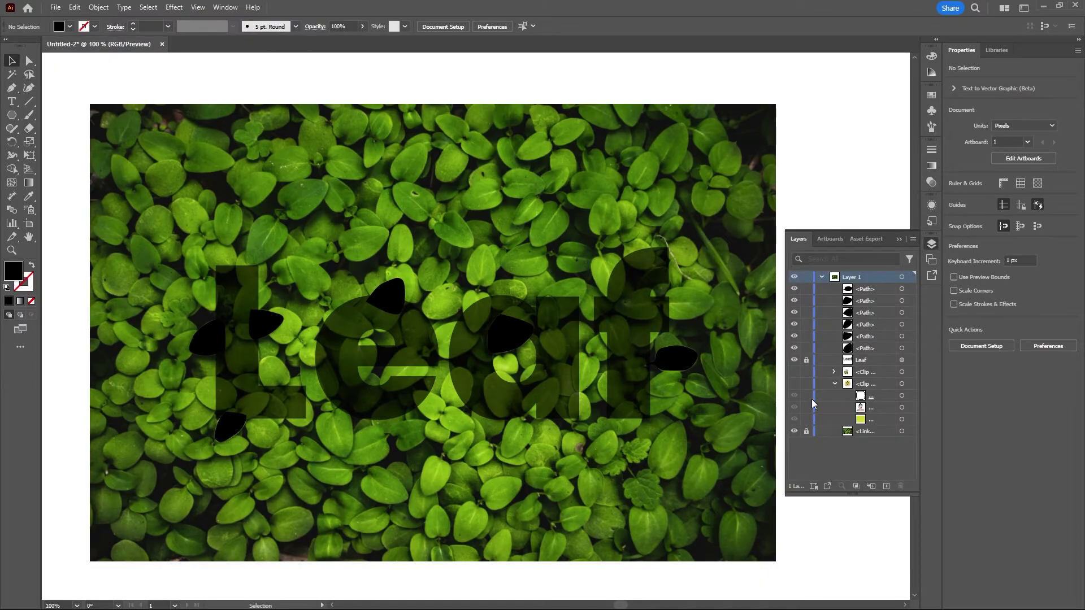
left_click(910, 361)
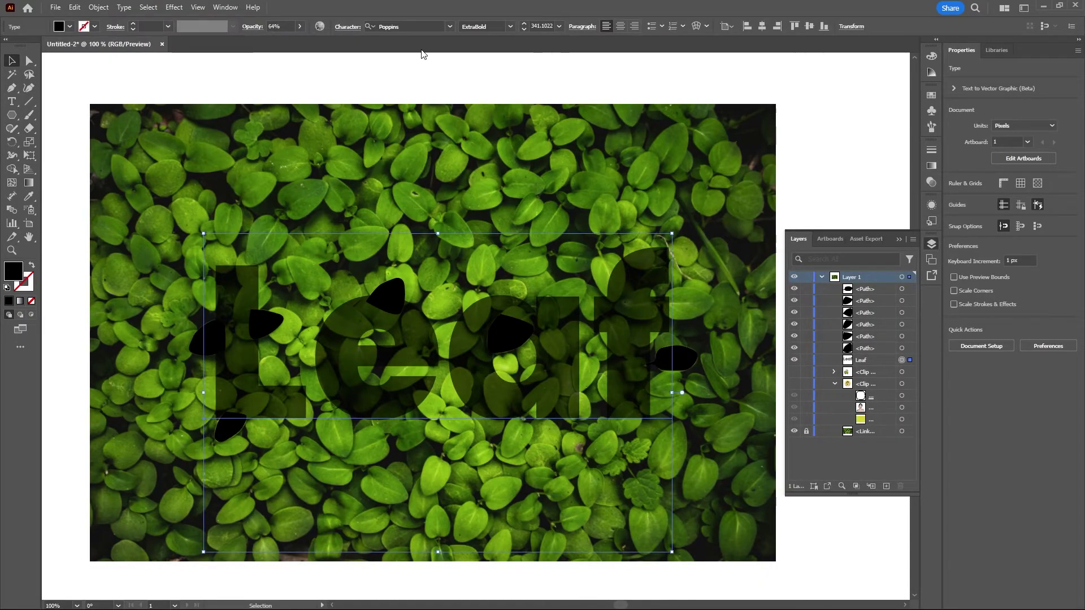
left_click(300, 26)
left_click(294, 41)
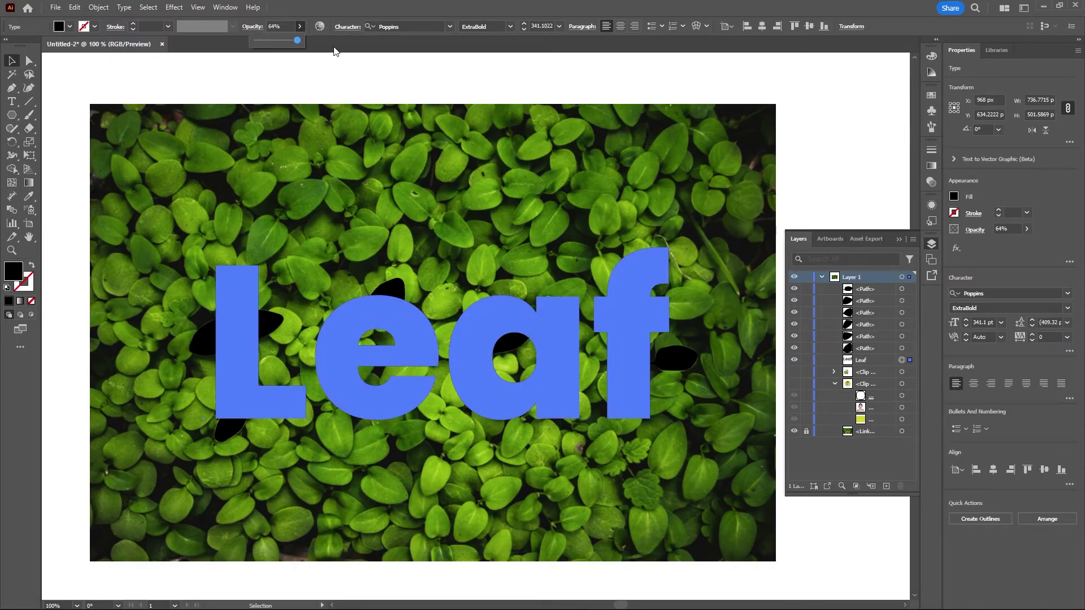
left_click(417, 75)
- Expand the Leaf text object and fill into editable outline shapes
left_click(642, 335)
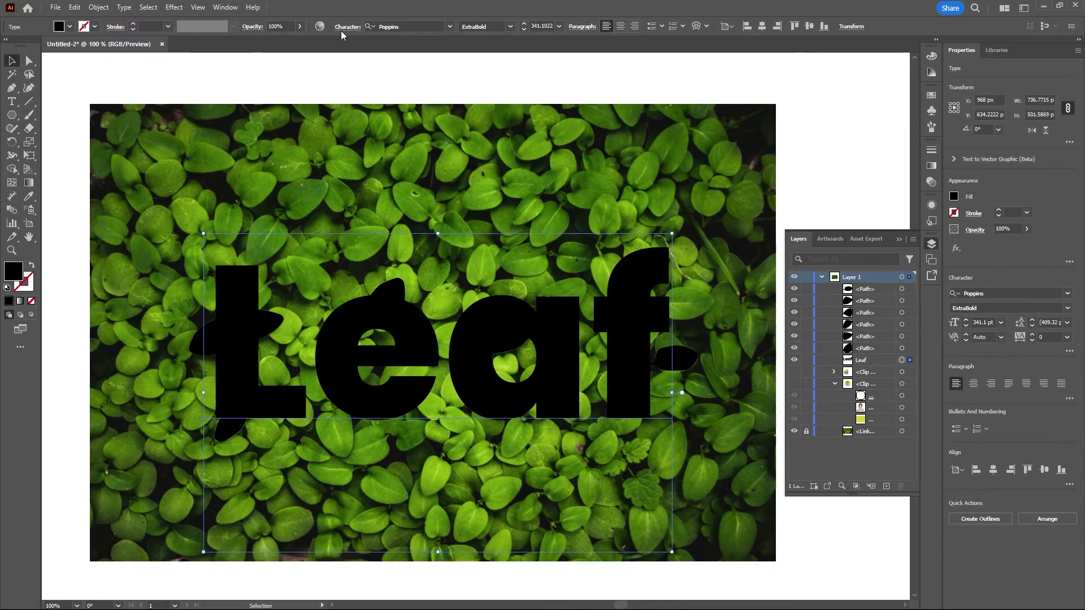
left_click(105, 9)
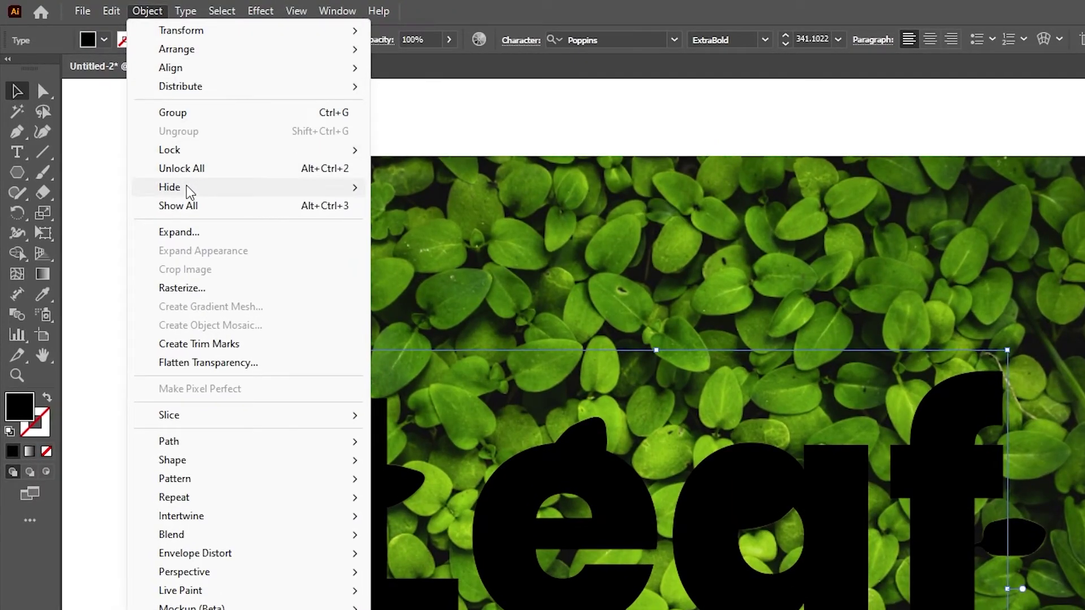
left_click(192, 234)
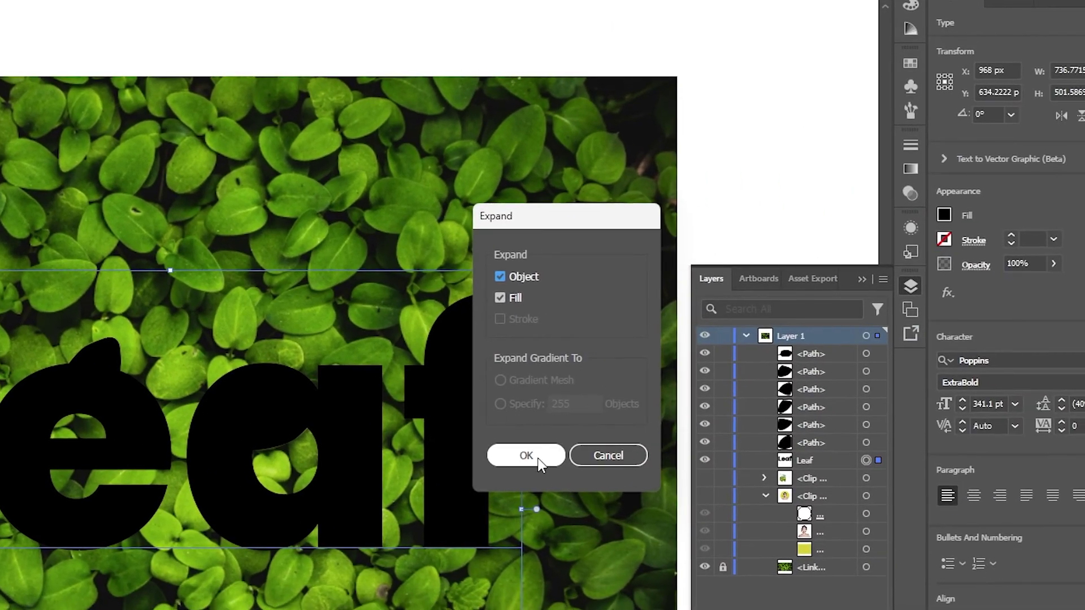
left_click(542, 454)
- Check the artwork in Outline view, then marquee-select the Leaf letters and all leaf paths
key("a")
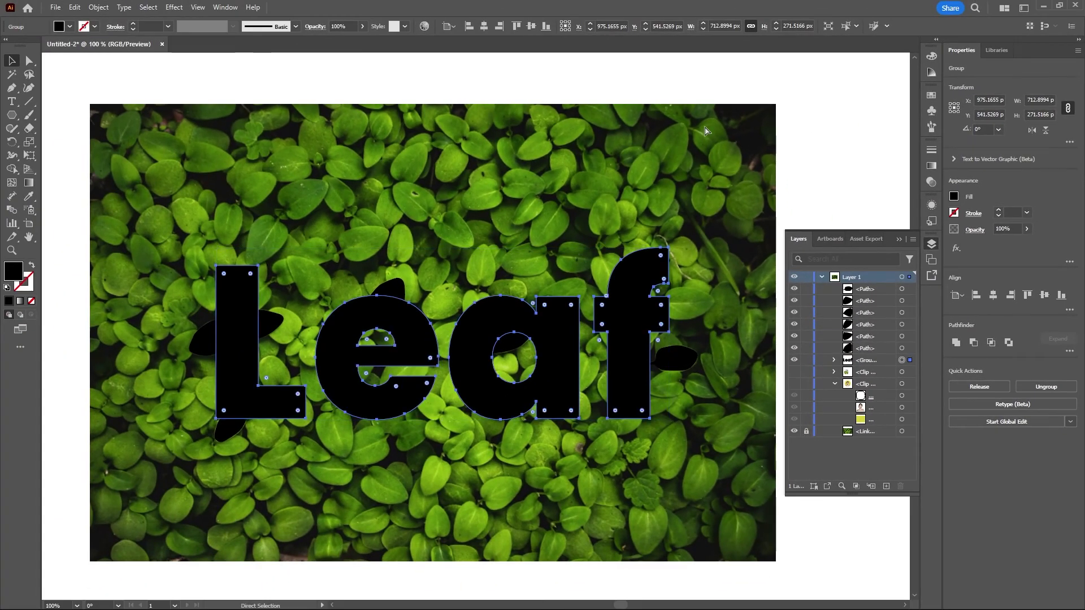
key("ctrl+y")
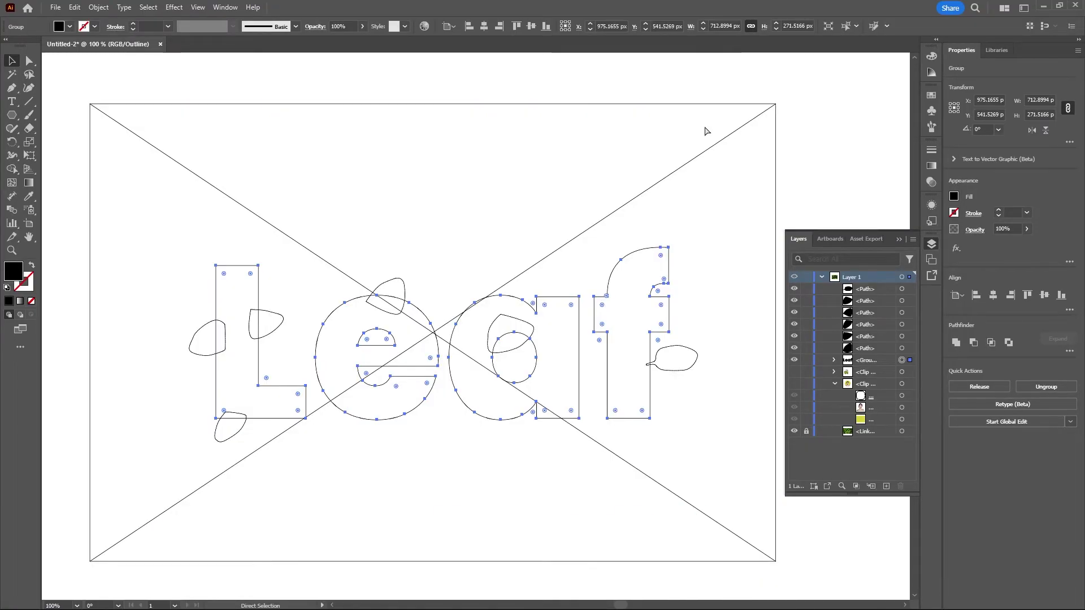
key("ctrl+y")
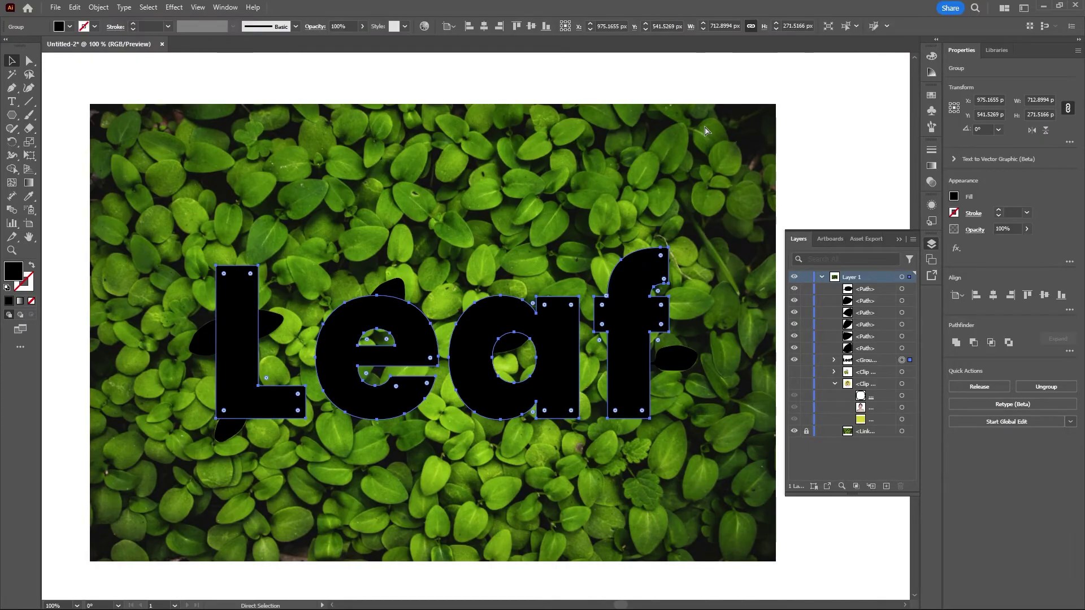
key("v")
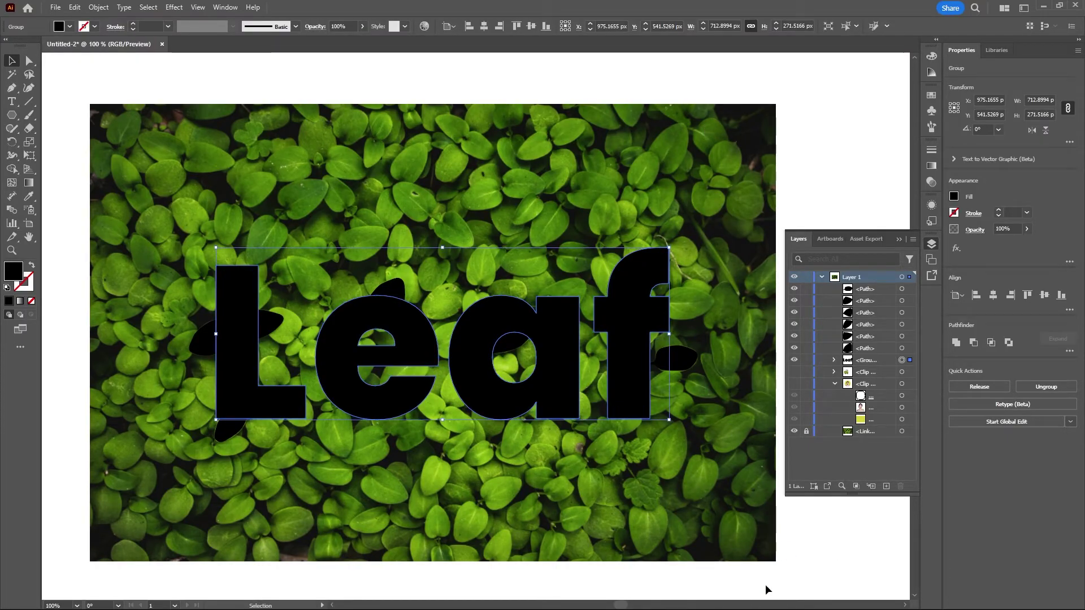
left_click_drag(763, 588, 188, 294)
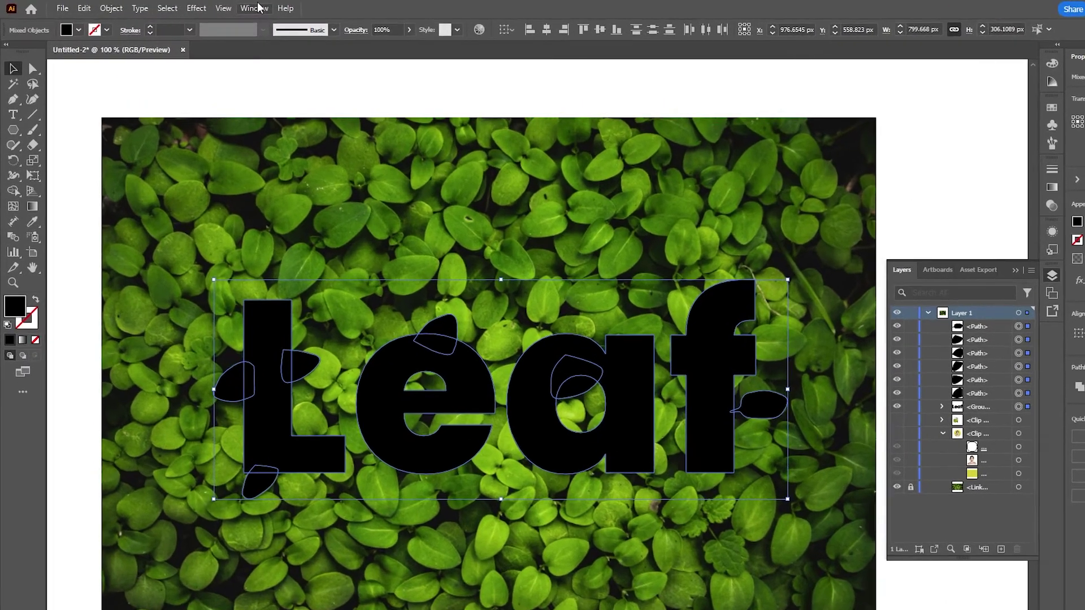
- Unite the leaf blobs and letters with Pathfinder, verify in Outline view, and reselect the result
left_click(225, 6)
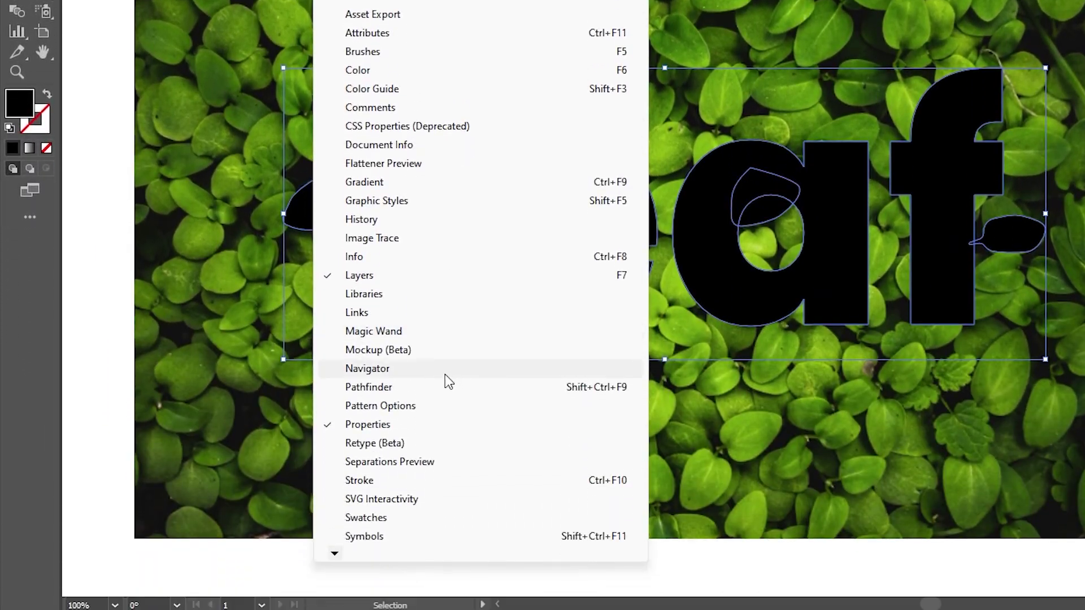
left_click(447, 387)
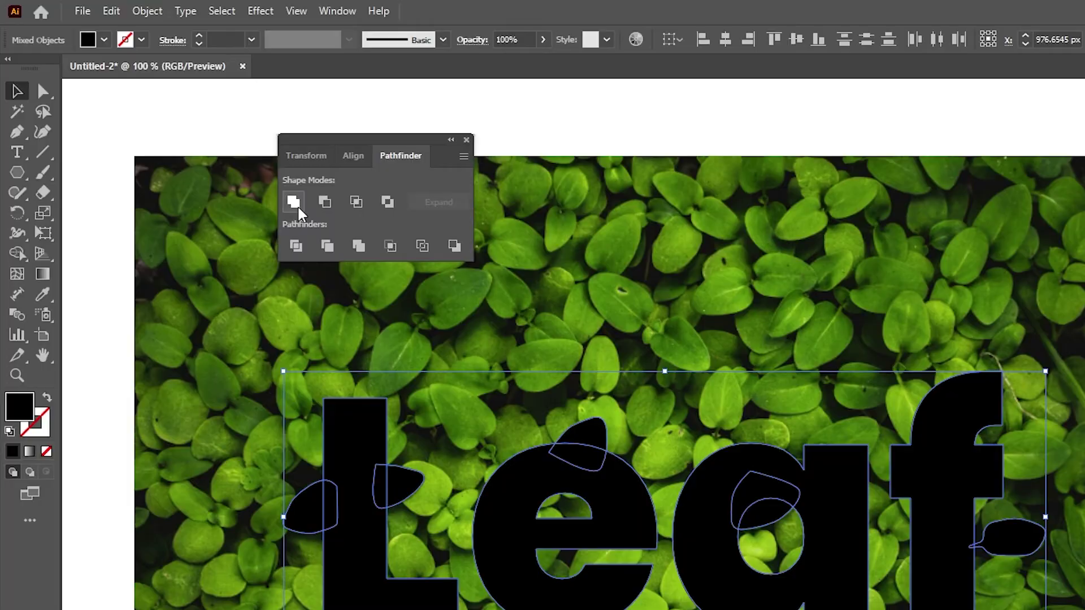
left_click(298, 207)
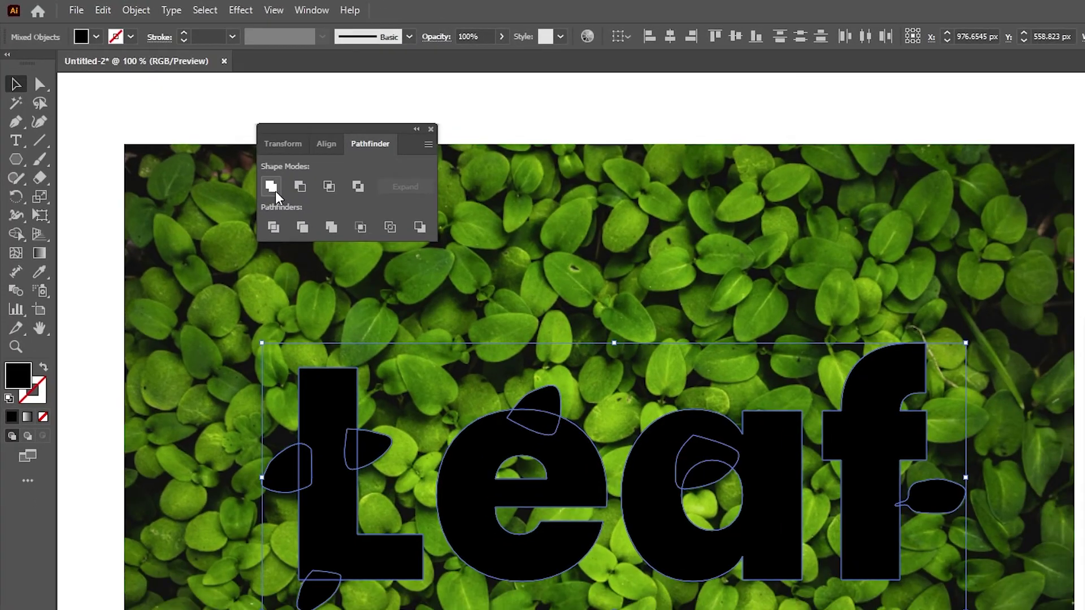
left_click(555, 128)
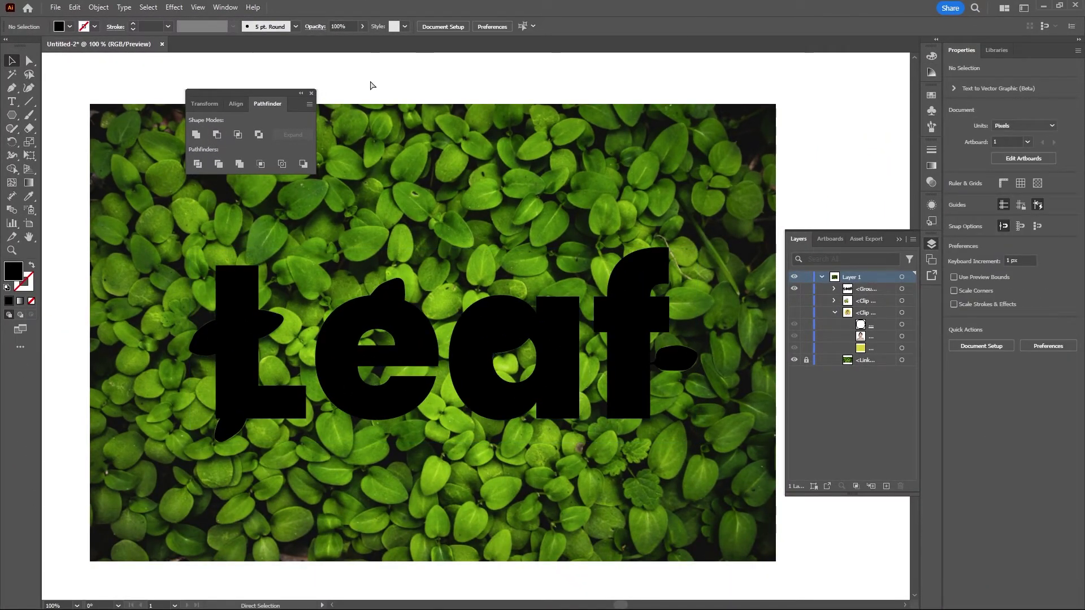
key("ctrl+y")
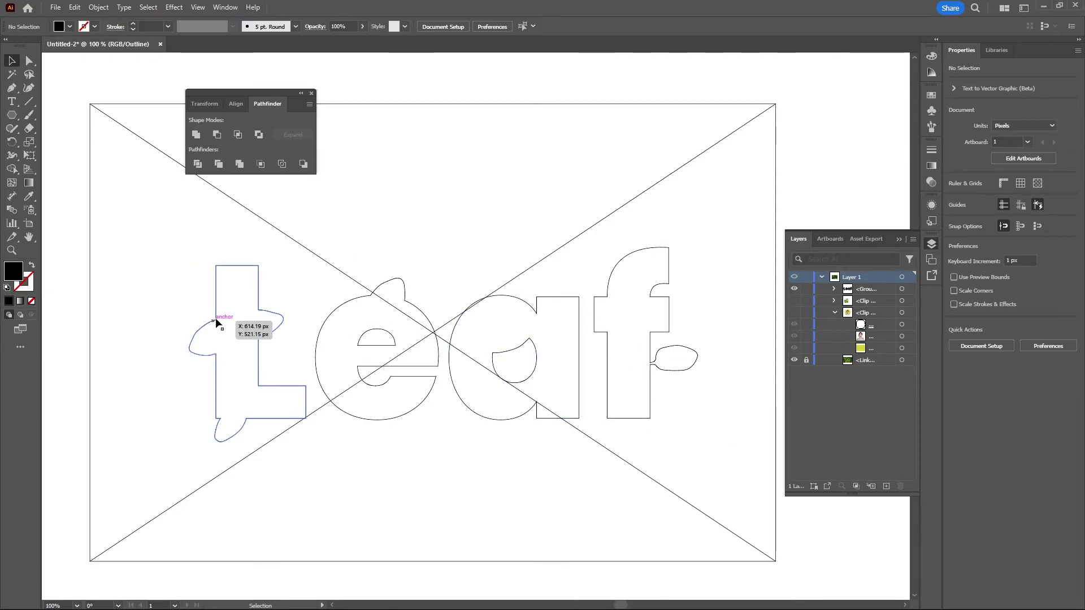
key("ctrl+y")
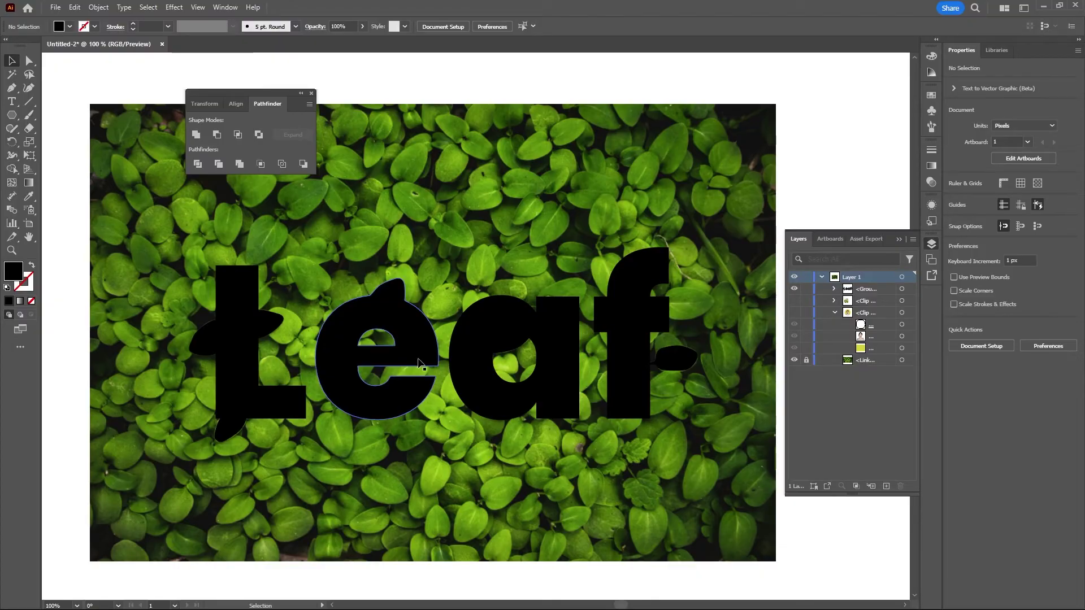
left_click(593, 414)
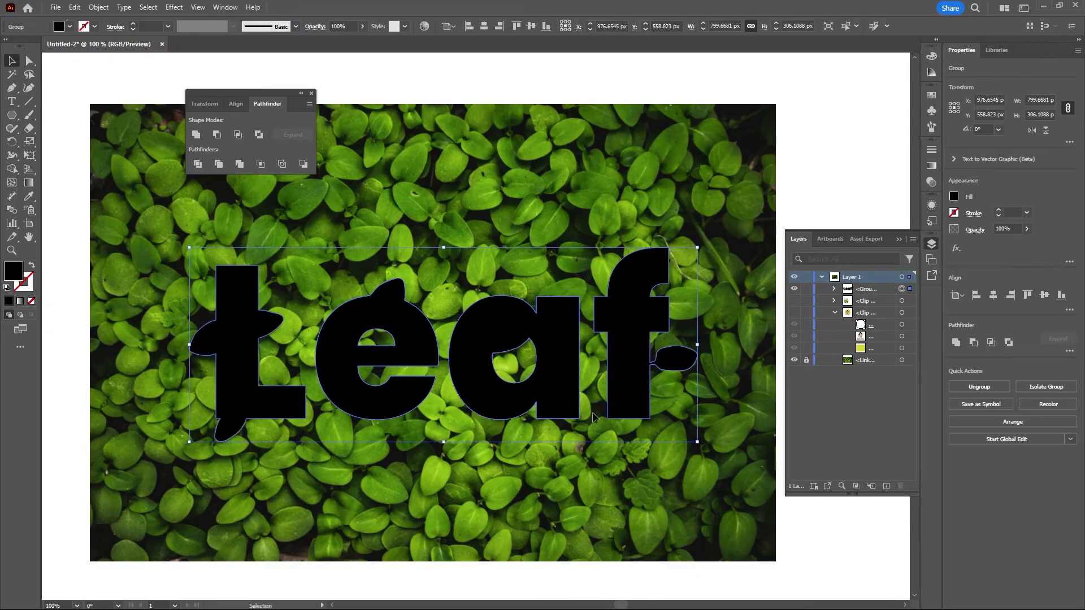
- Close Pathfinder and apply Object > Compound Path > Make to the merged lettering
left_click(311, 93)
left_click(98, 7)
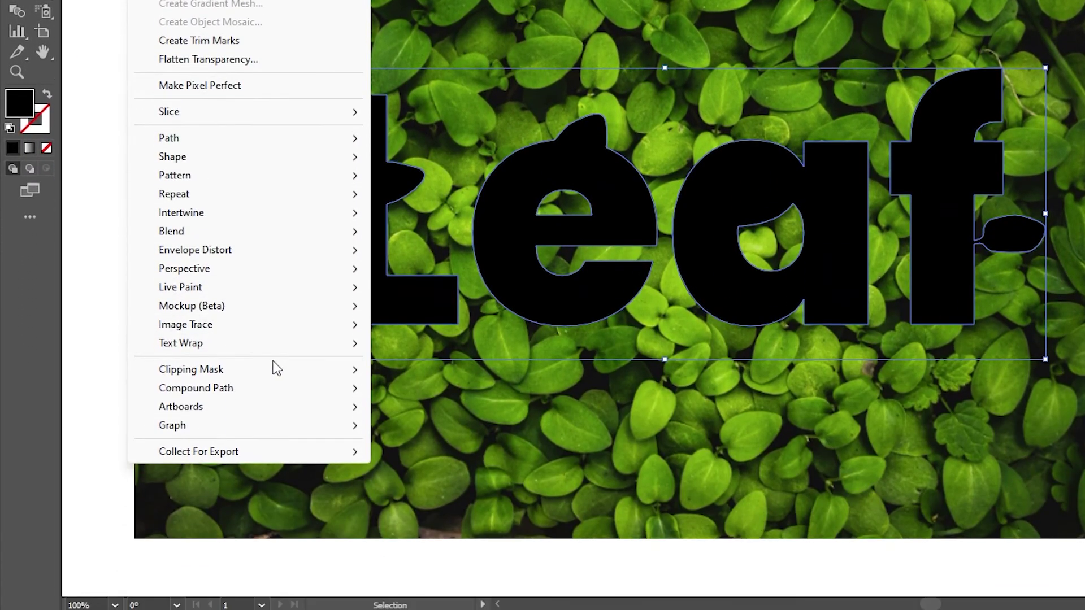
mouse_move(277, 389)
left_click(445, 395)
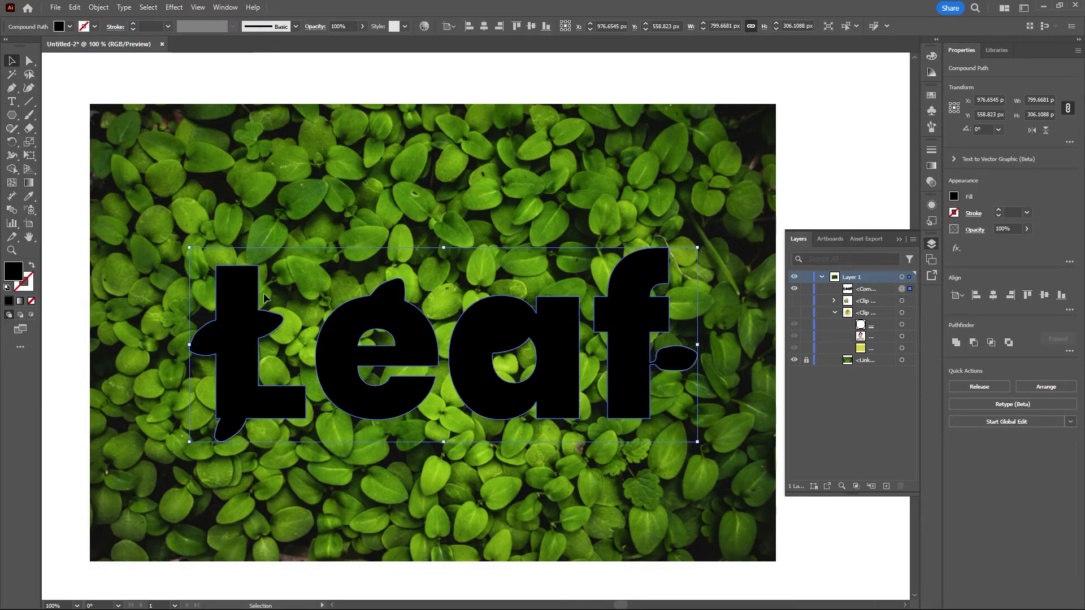
scroll(494, 368, "down", 1)
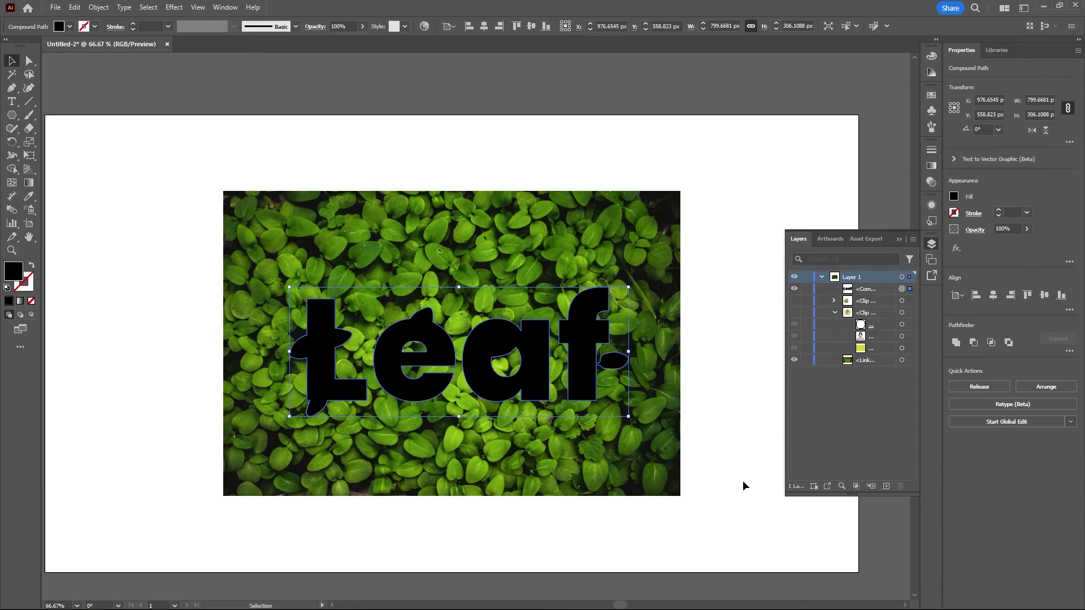
- Select the leaves photo and lettering and make a clipping mask via Object > Clipping Mask
left_click_drag(714, 474, 189, 155)
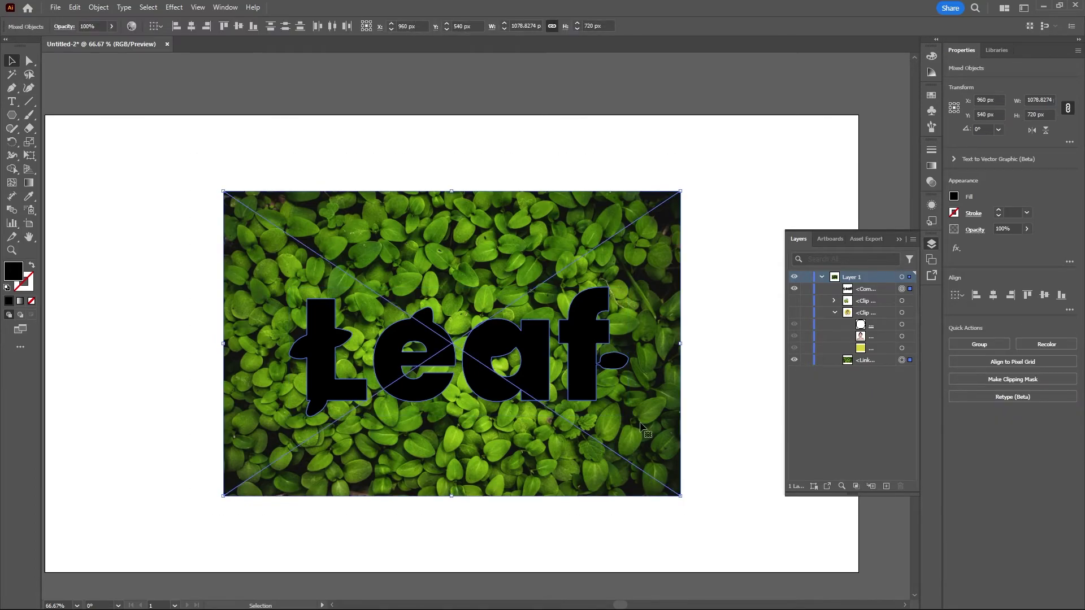
key("ctrl")
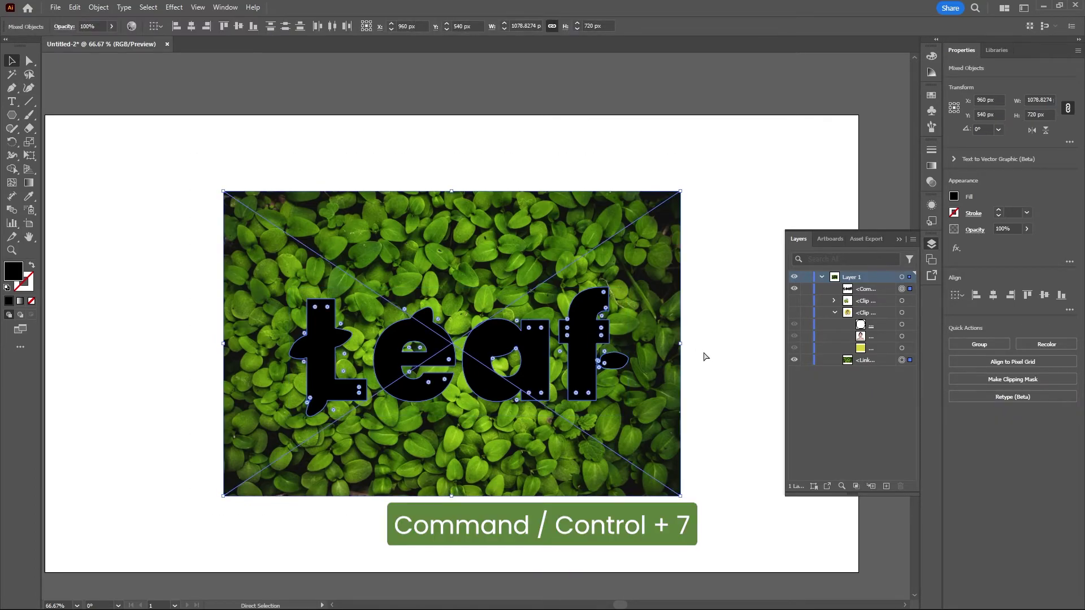
key("ctrl+7")
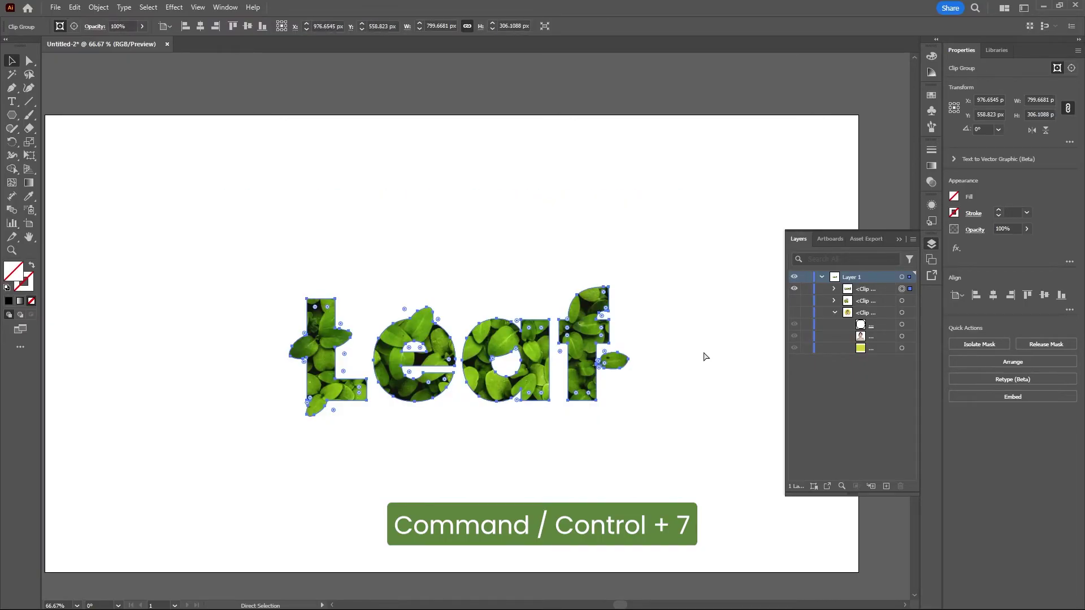
key("ctrl+z")
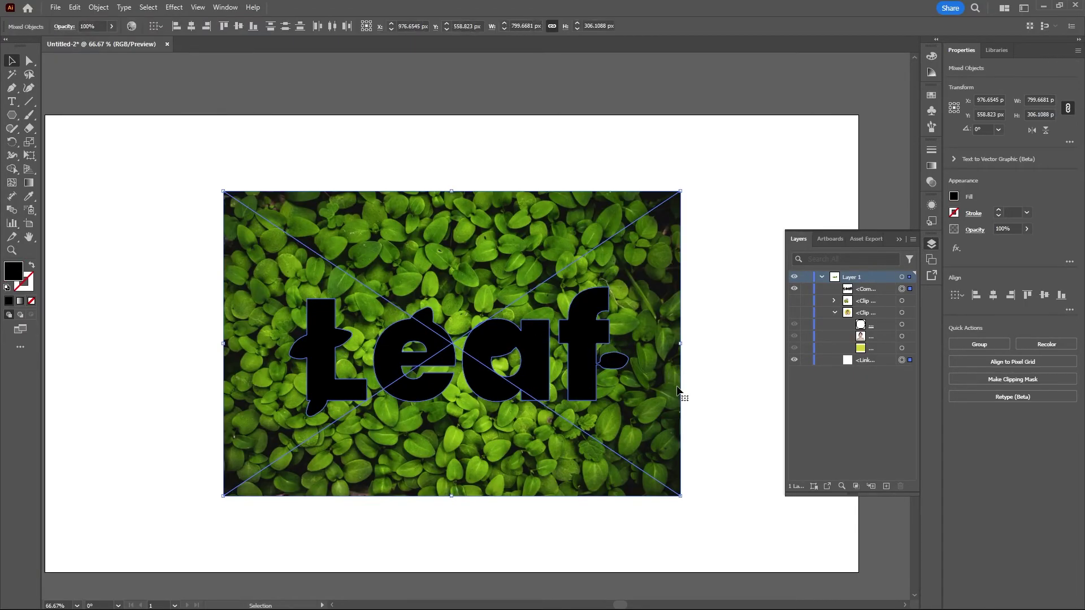
left_click(98, 7)
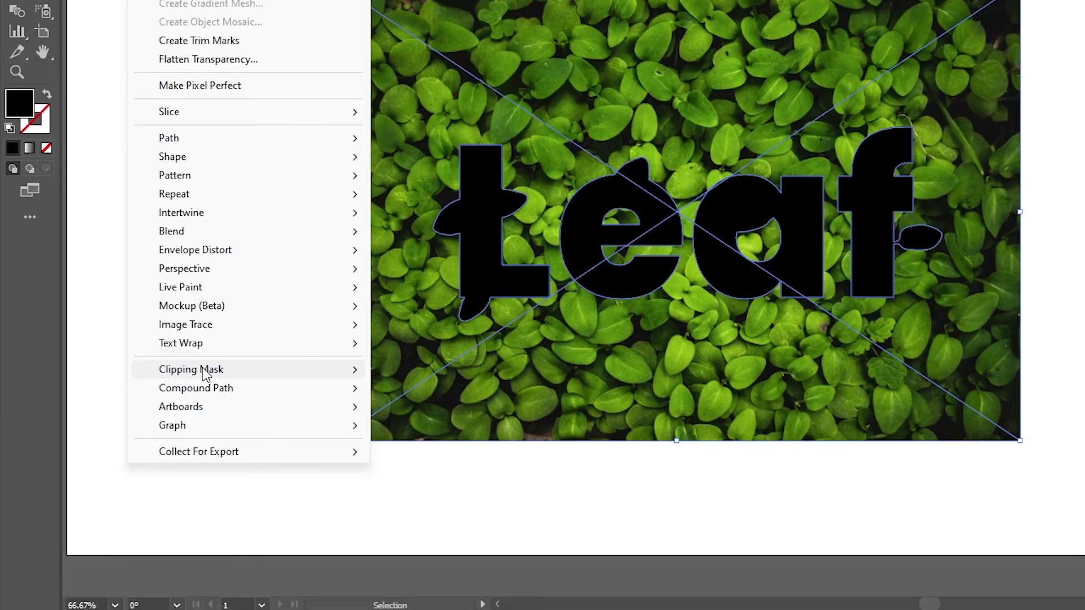
mouse_move(235, 369)
left_click(461, 376)
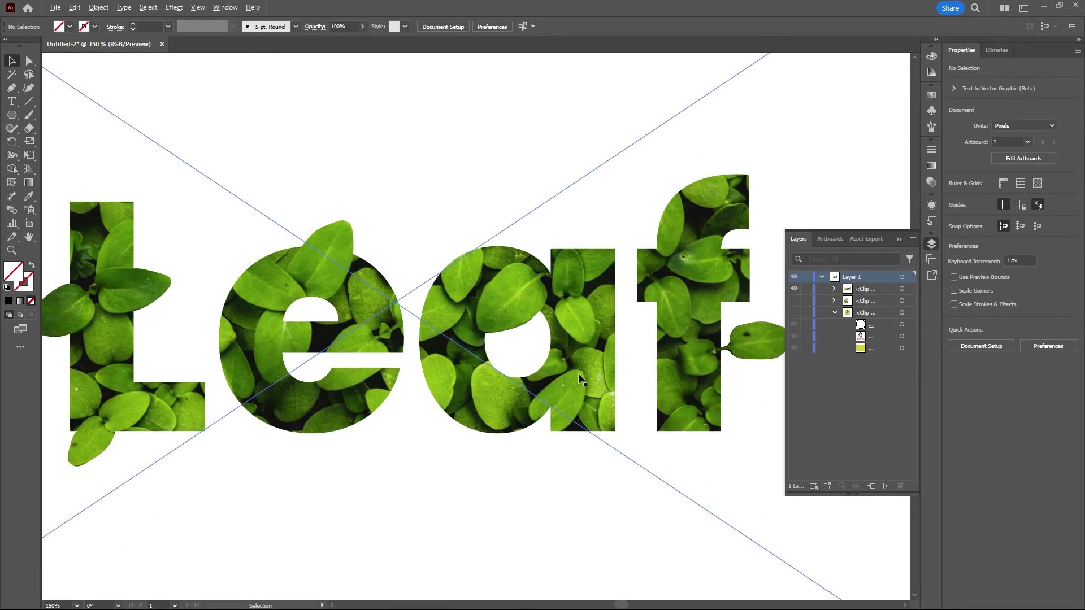
left_click_drag(683, 436, 634, 416)
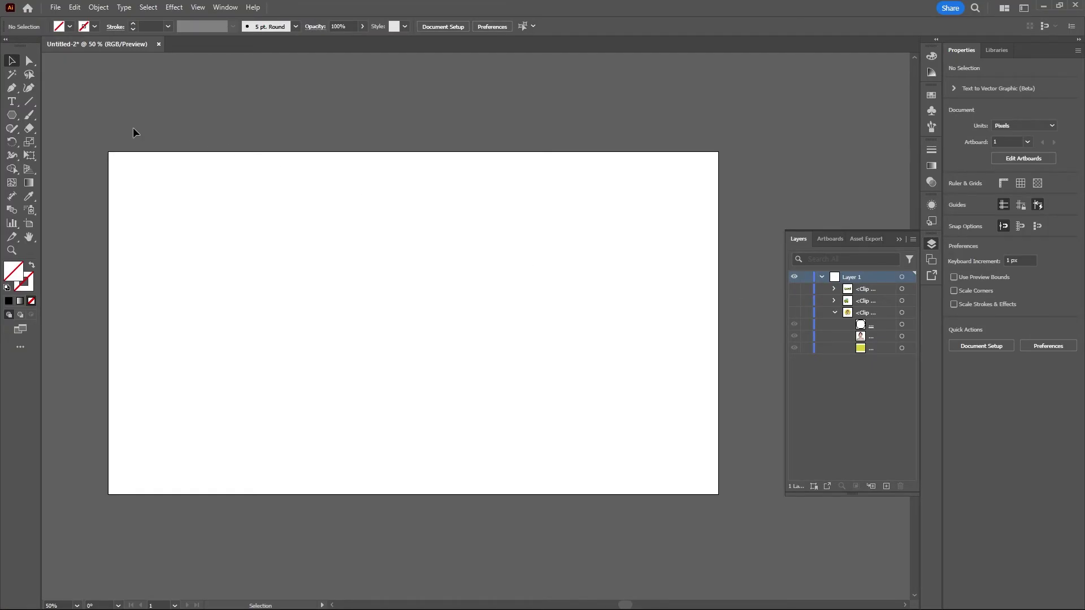
- Draw an area text frame, type 'Header', start a new line, and set 24 pt size
key("t")
left_click_drag(181, 242, 403, 402)
type("Header")
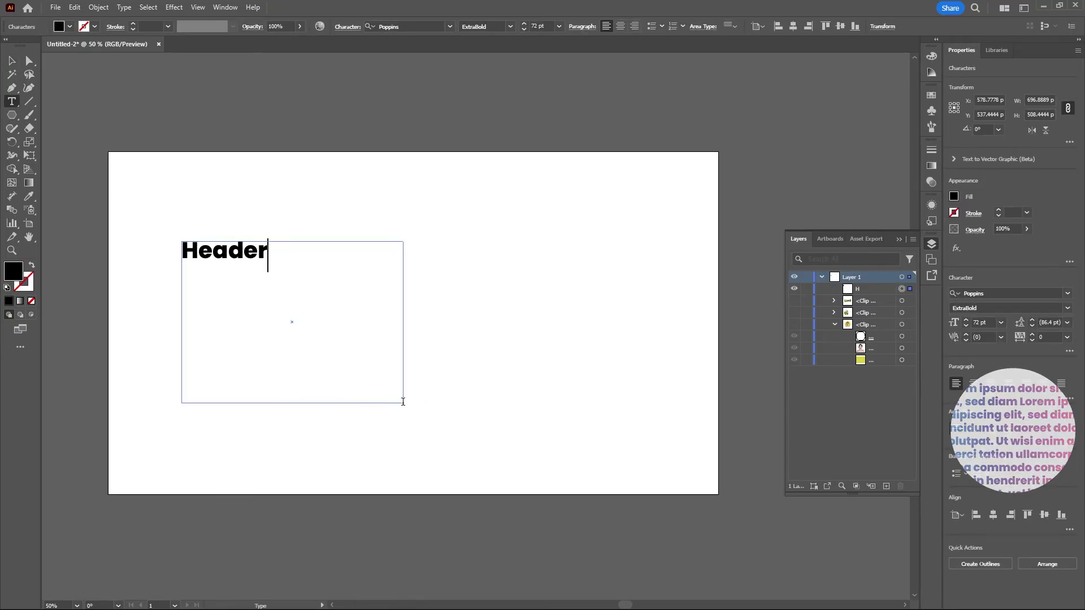
key("Return")
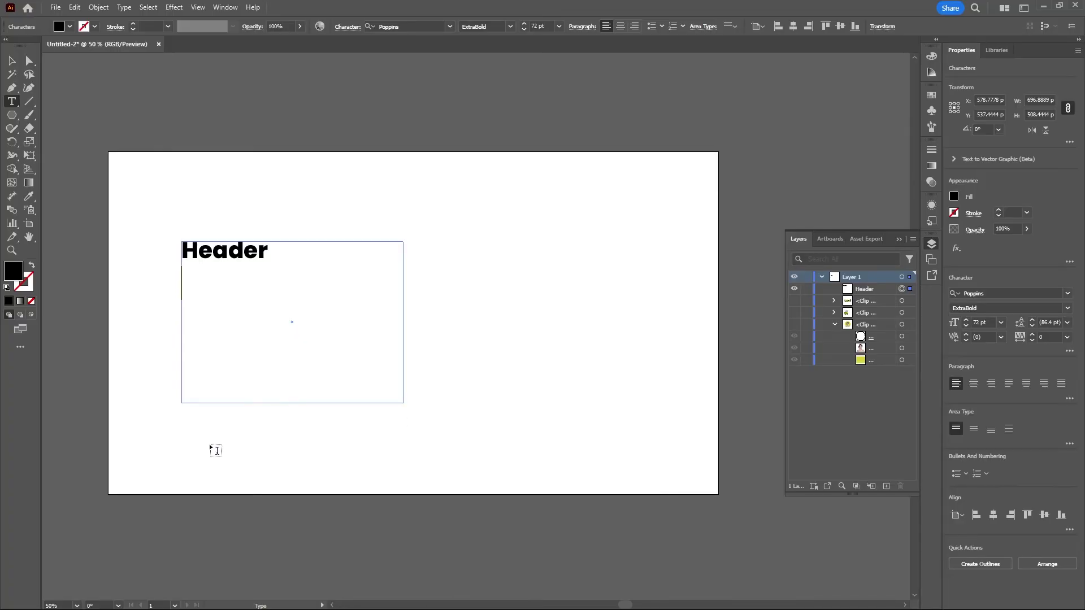
left_click(559, 26)
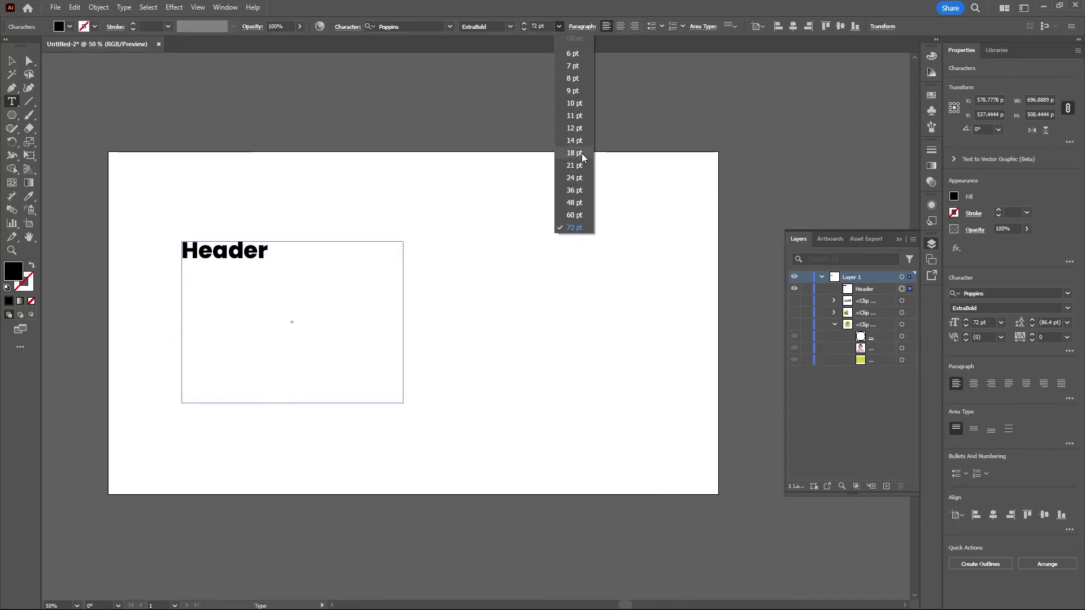
left_click(575, 178)
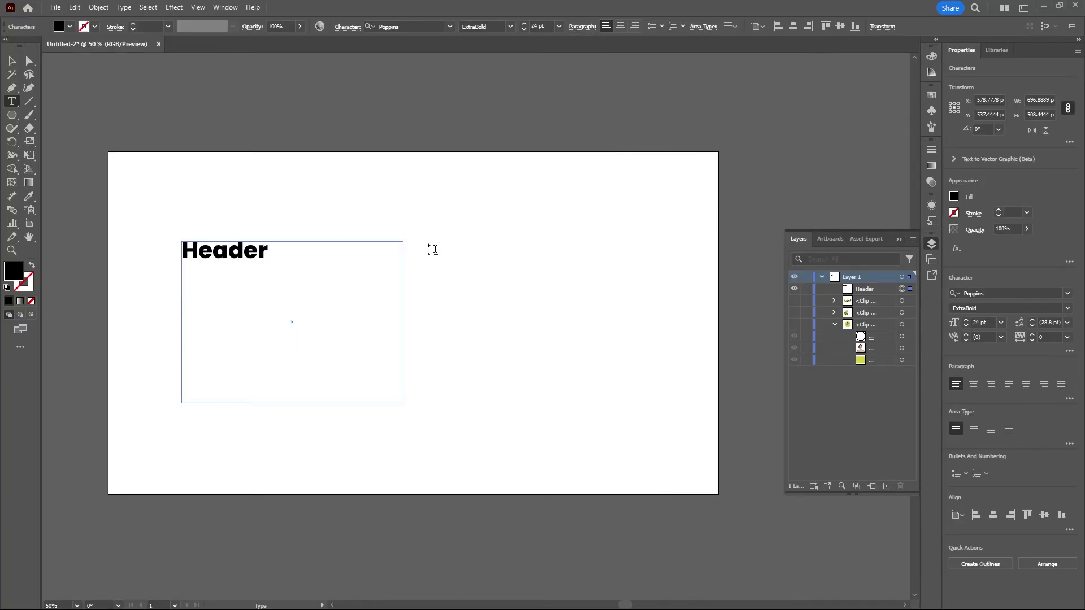
- Fill the frame with 24 pt placeholder paragraphs and shift the text block right
right_click(254, 312)
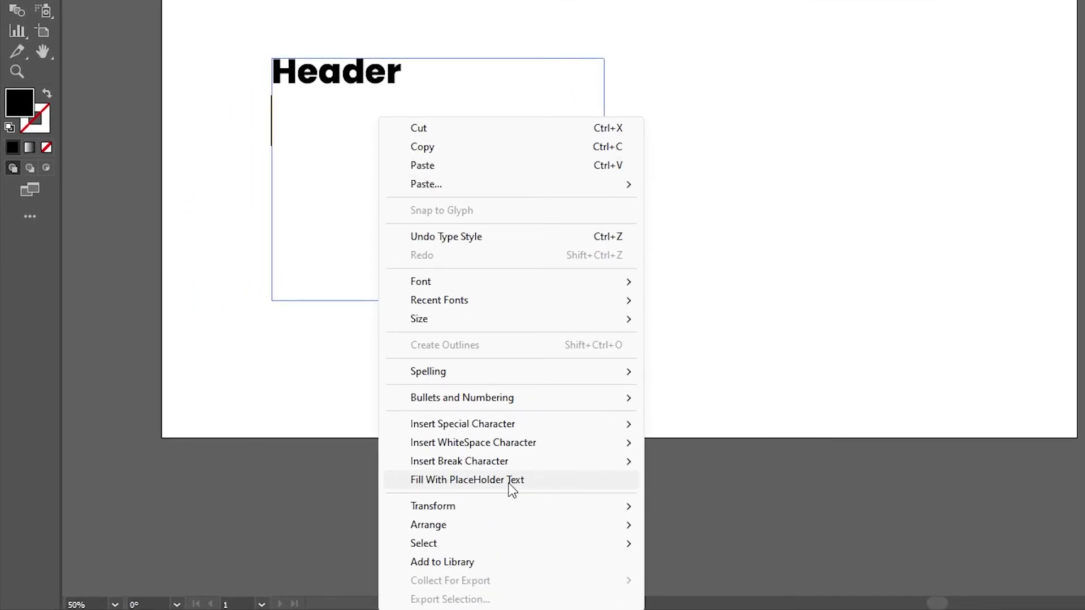
left_click(442, 481)
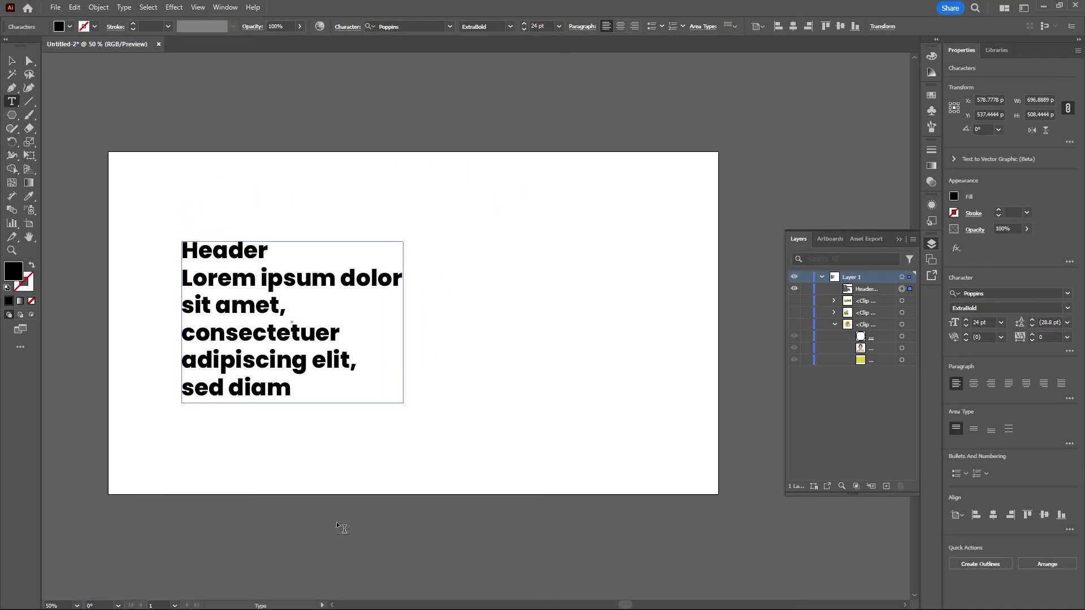
key("ctrl+shift+Up")
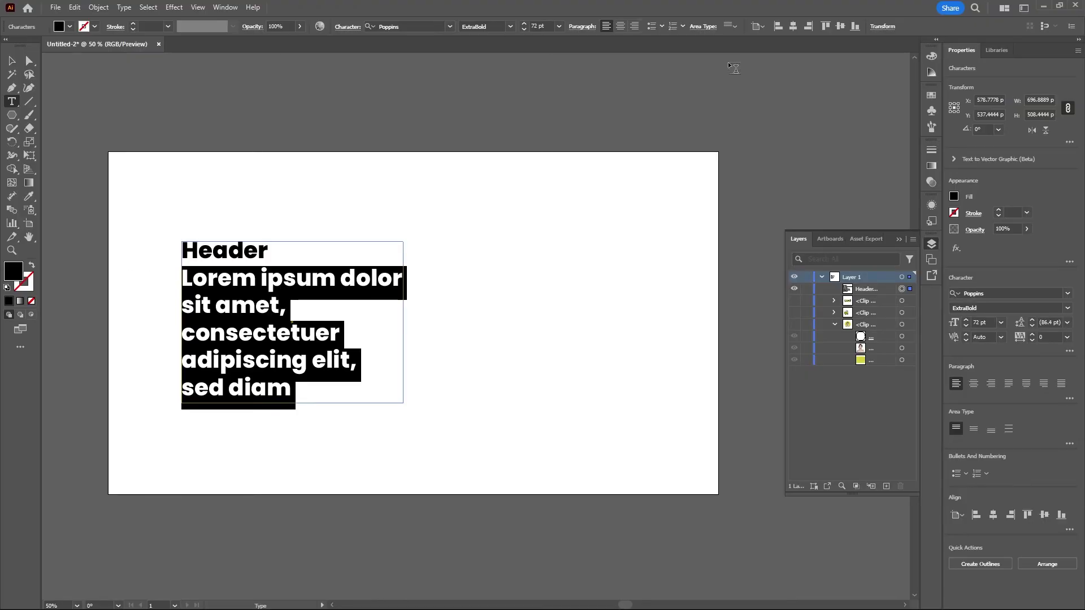
left_click(559, 26)
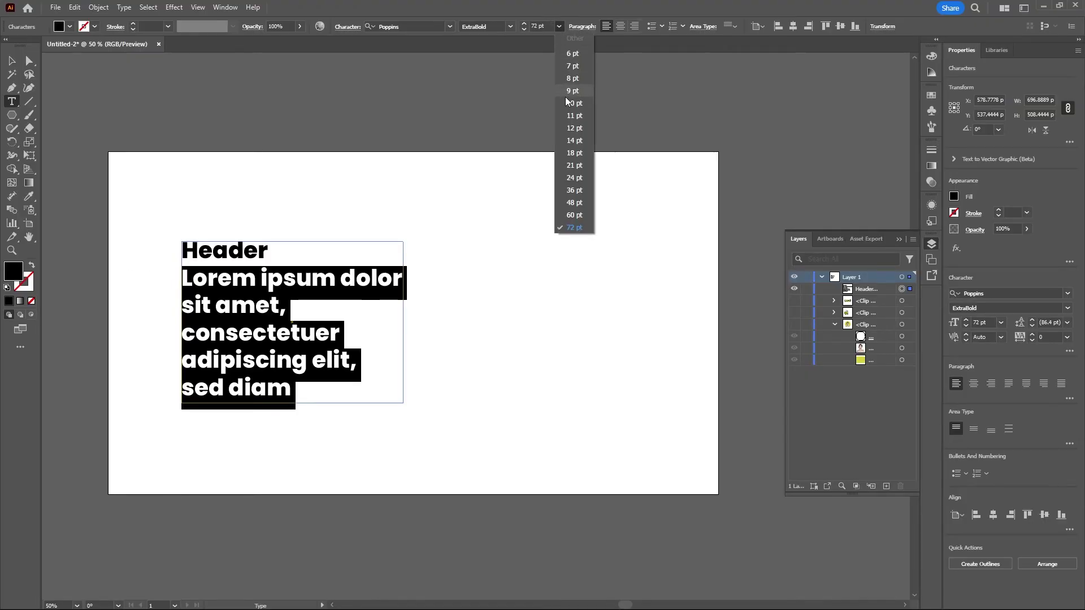
left_click(571, 179)
right_click(288, 274)
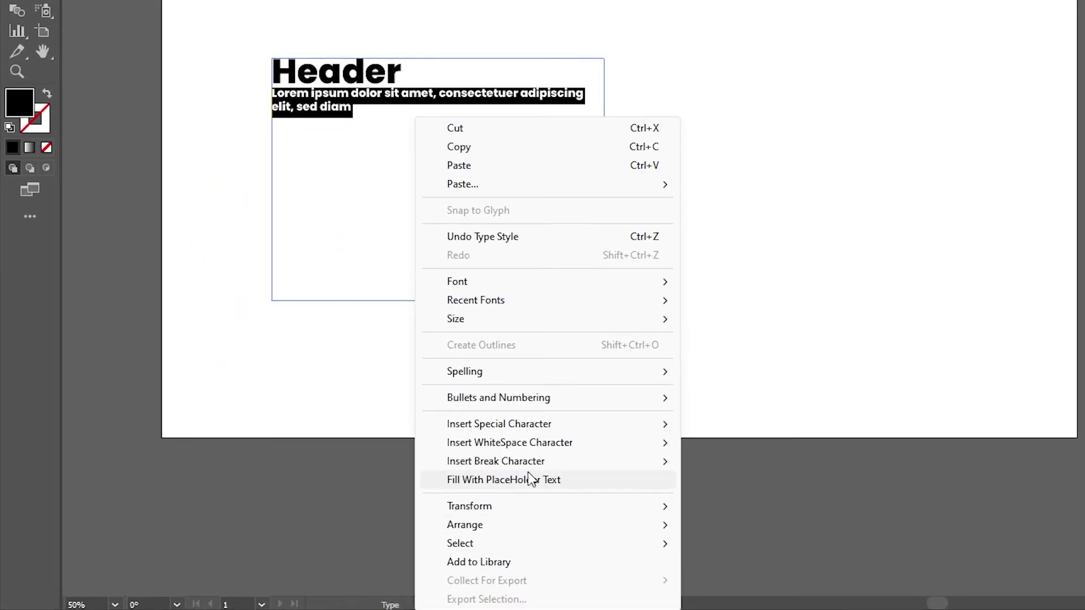
left_click(345, 523)
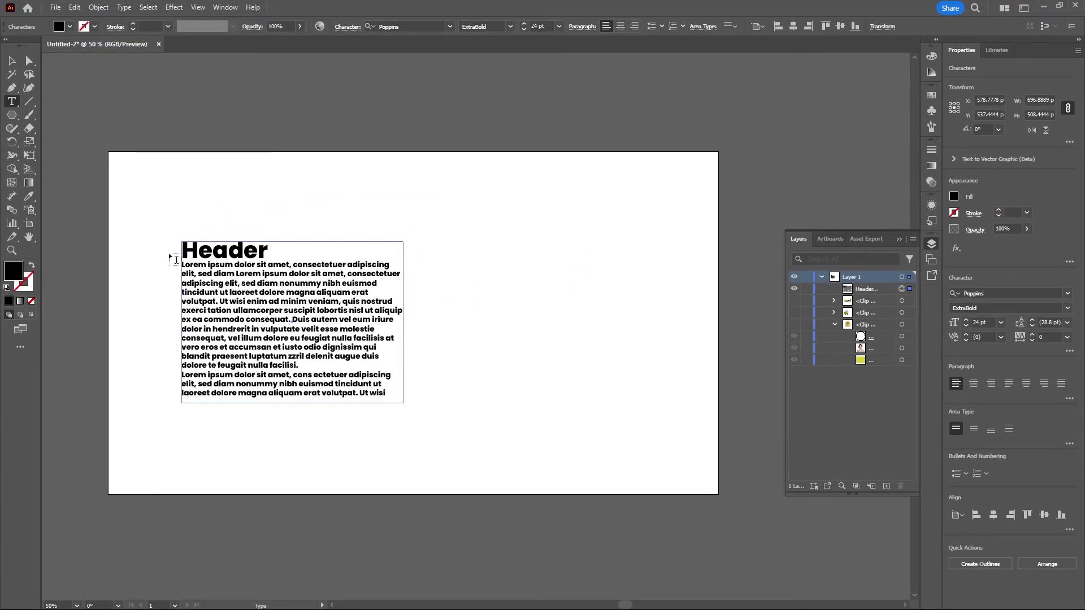
key("Escape")
left_click_drag(397, 396, 505, 405)
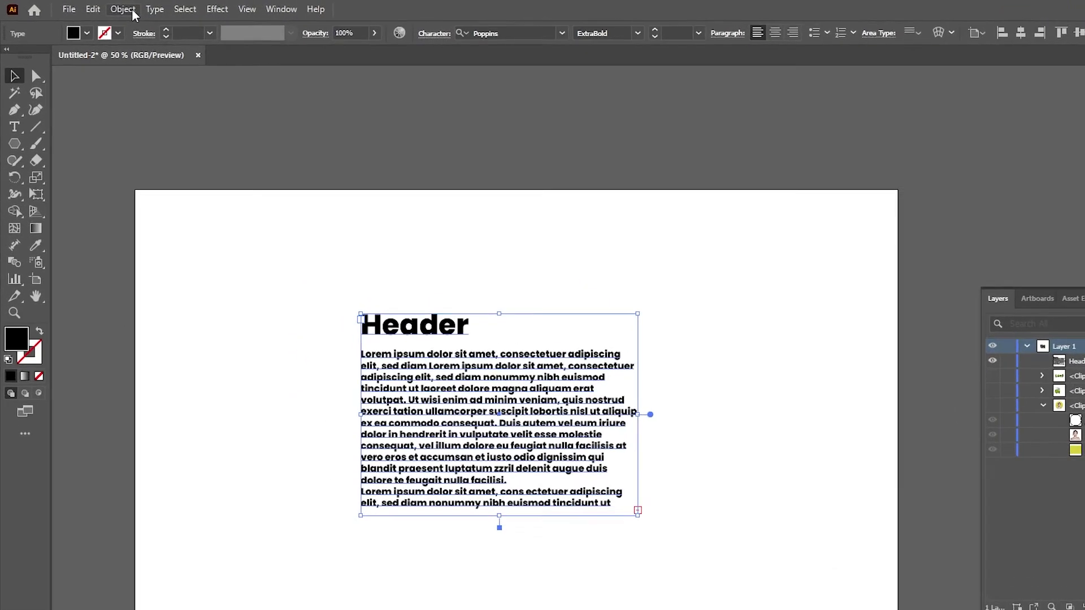
- Apply Type > Create Outlines to the Header and paragraph text, checking it in Outline view
left_click(154, 9)
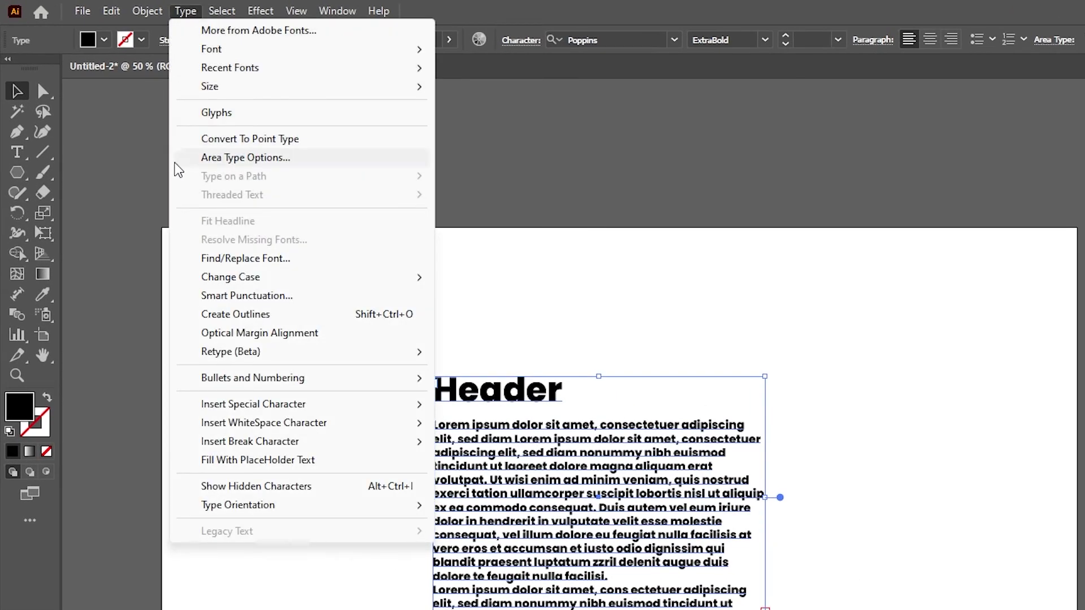
left_click(314, 315)
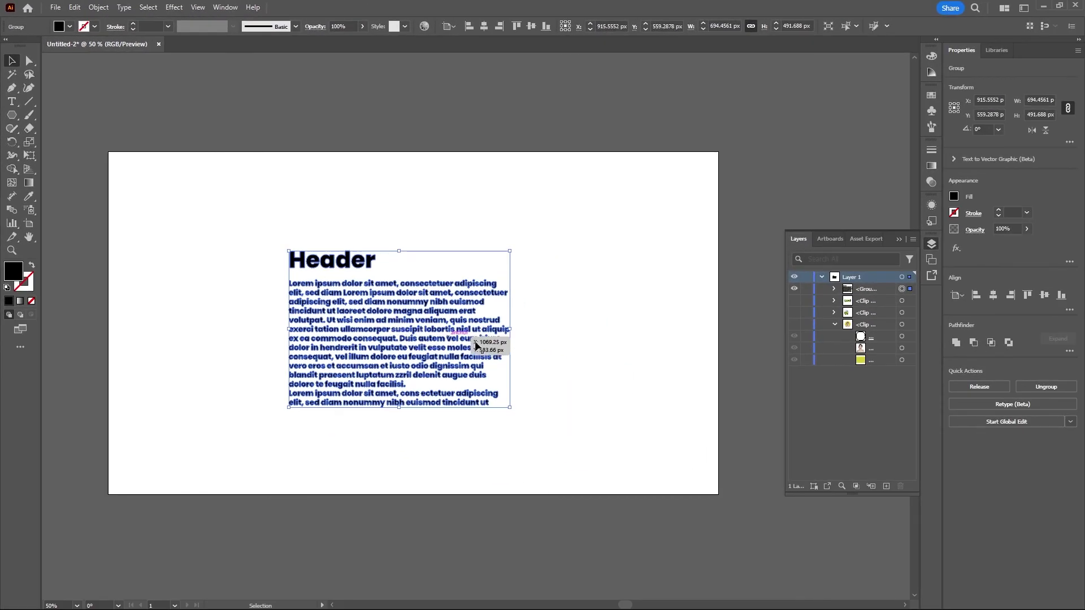
left_click(531, 371)
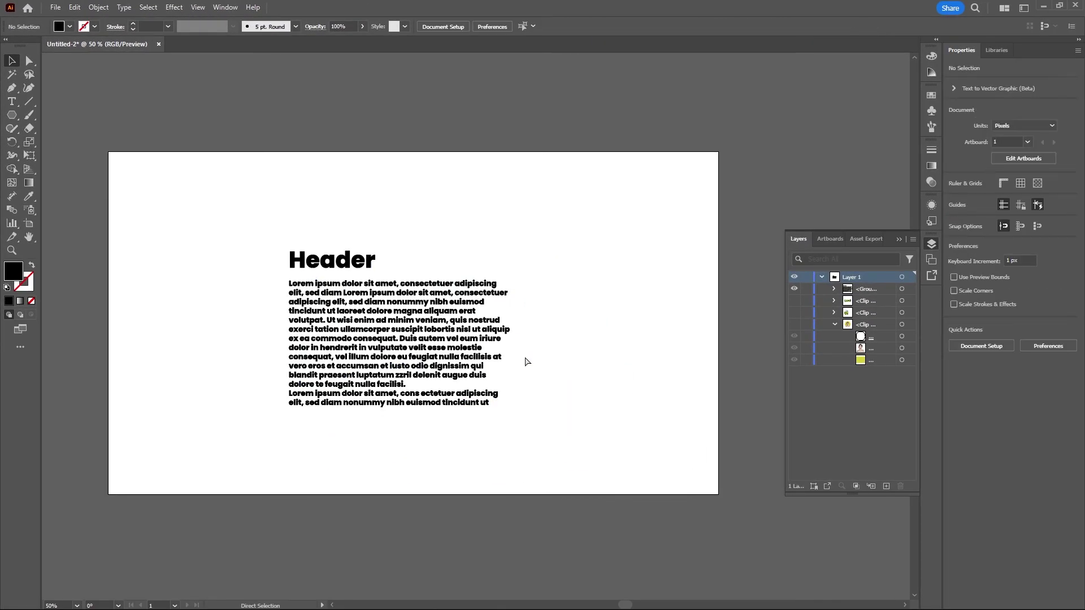
key("ctrl+y")
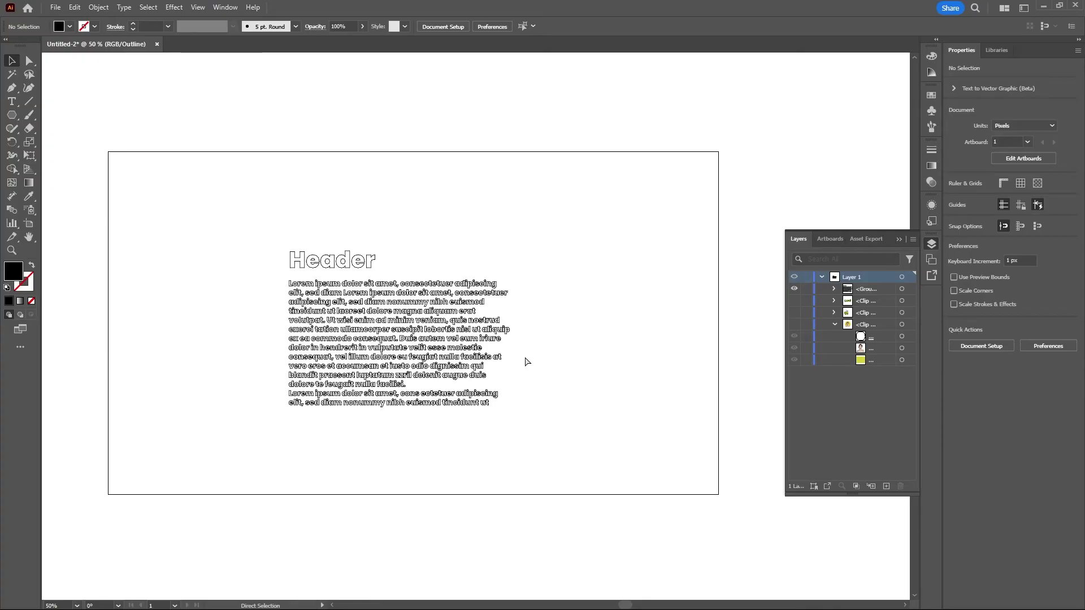
scroll(435, 337, "up", 1)
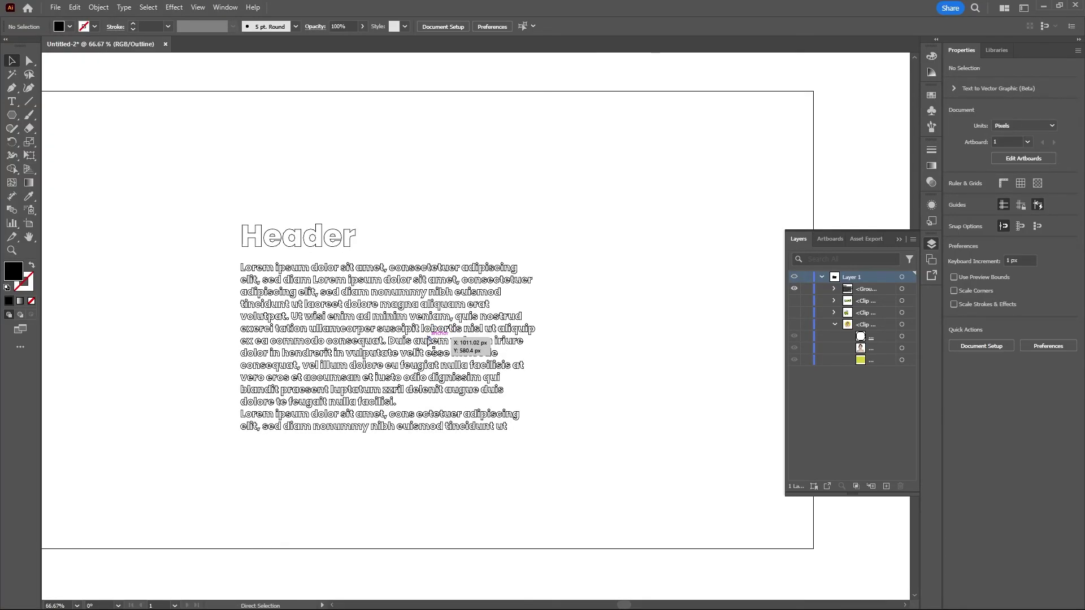
key("ctrl+y")
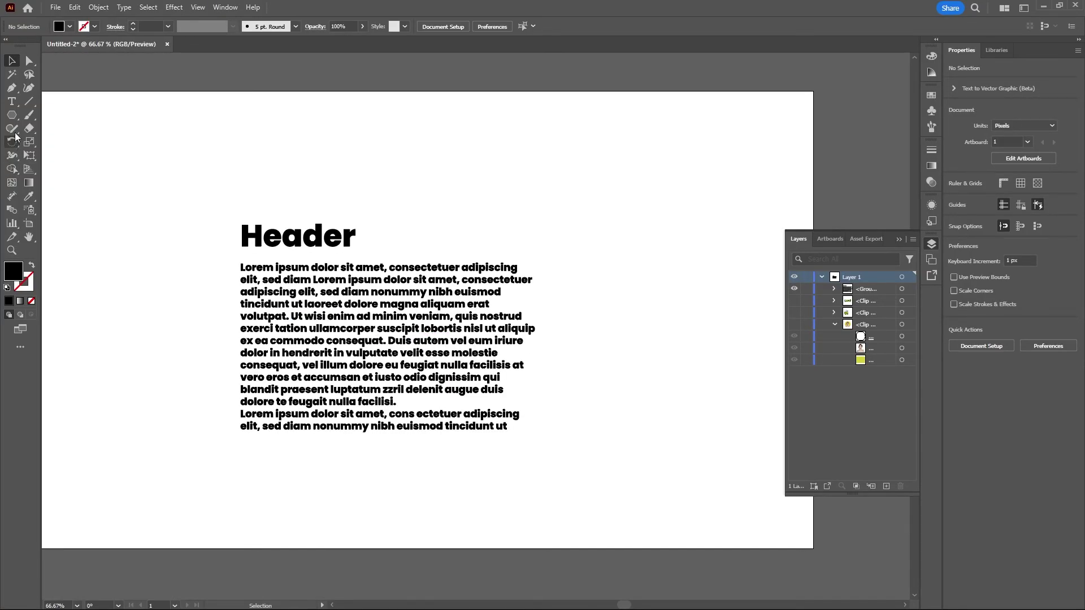
- Draw a rectangle over the text block and give it a gradient fill
left_click_drag(11, 114, 46, 117)
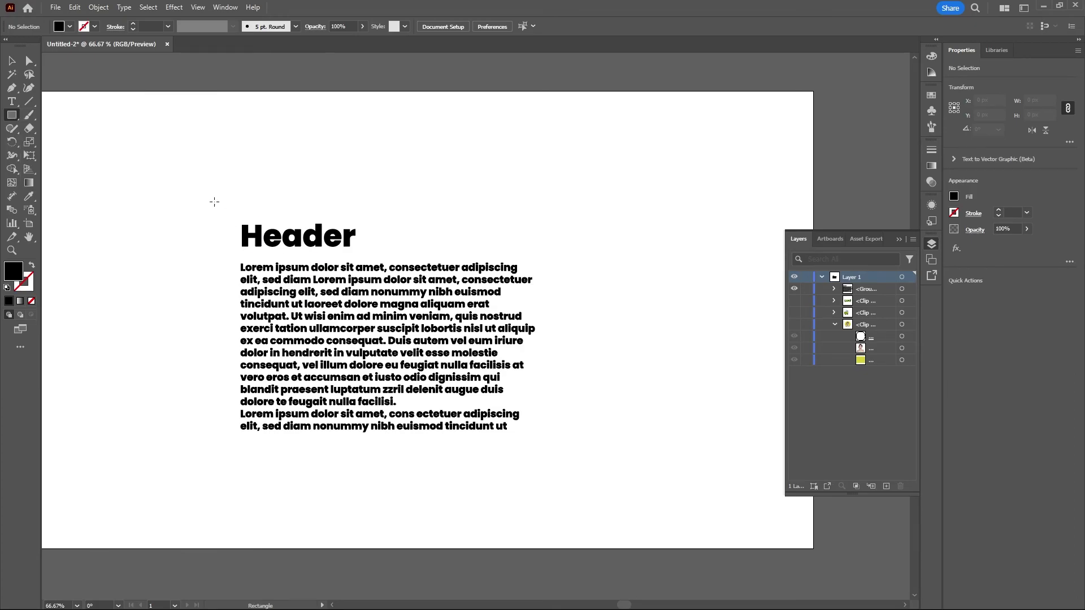
left_click_drag(214, 202, 570, 457)
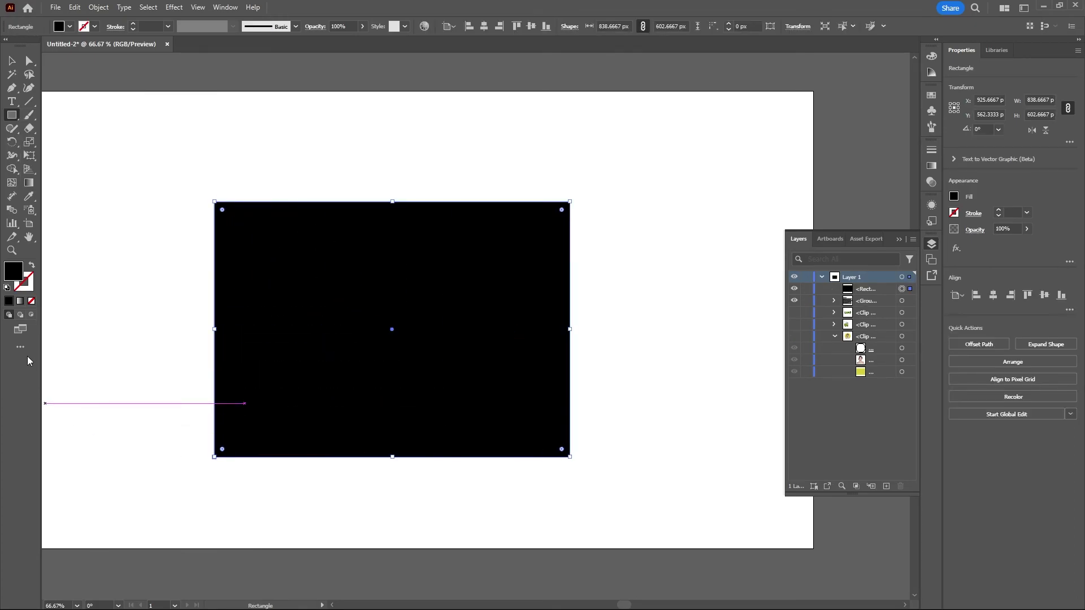
left_click(21, 302)
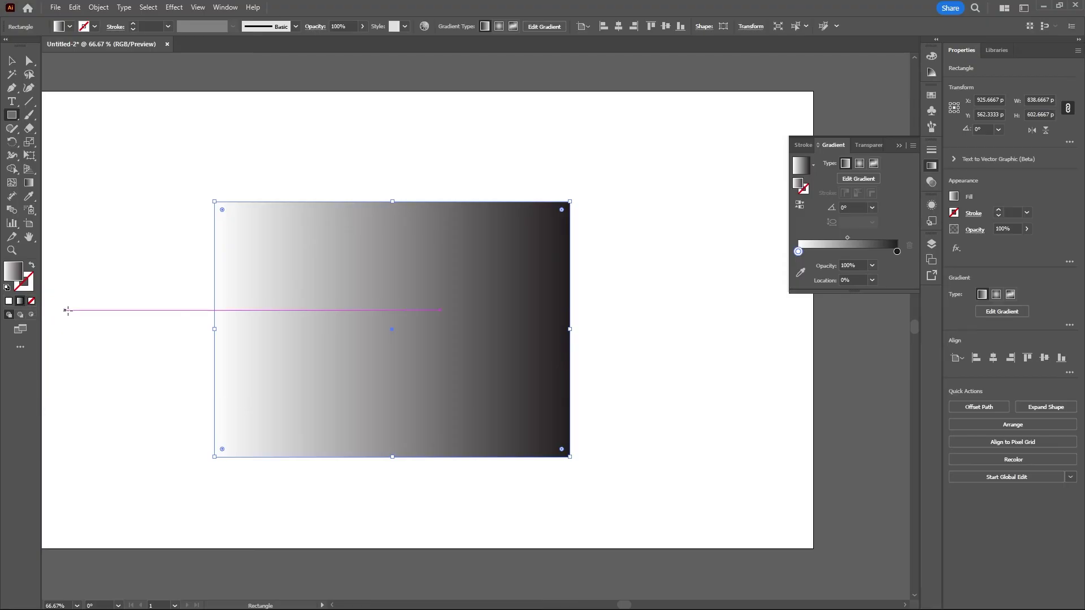
- Load the Spectrums gradient library and apply its pastel spectrum swatch to the rectangle
left_click(70, 27)
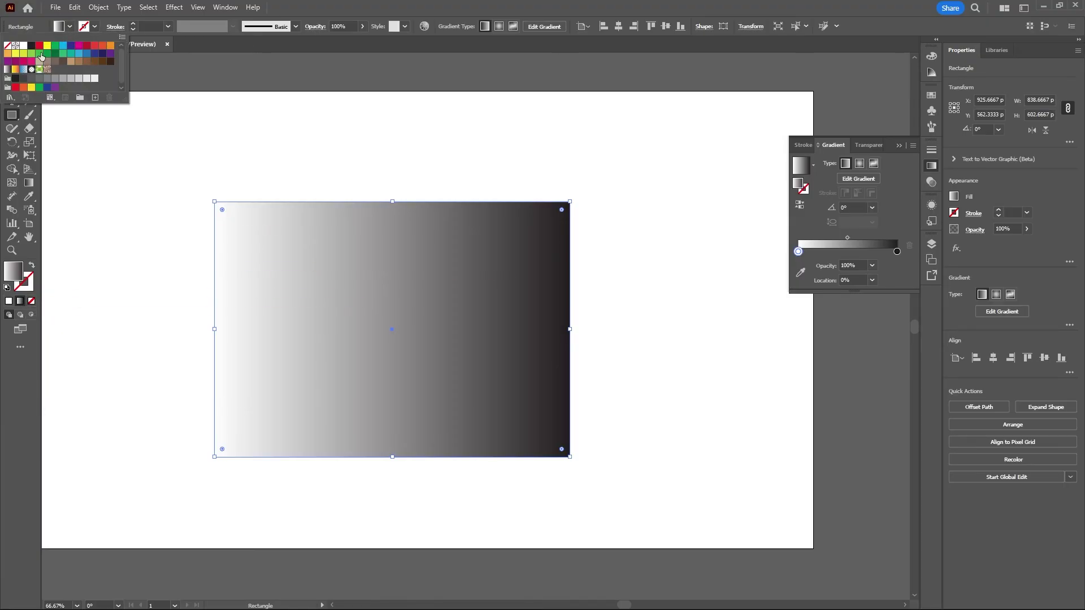
left_click(11, 97)
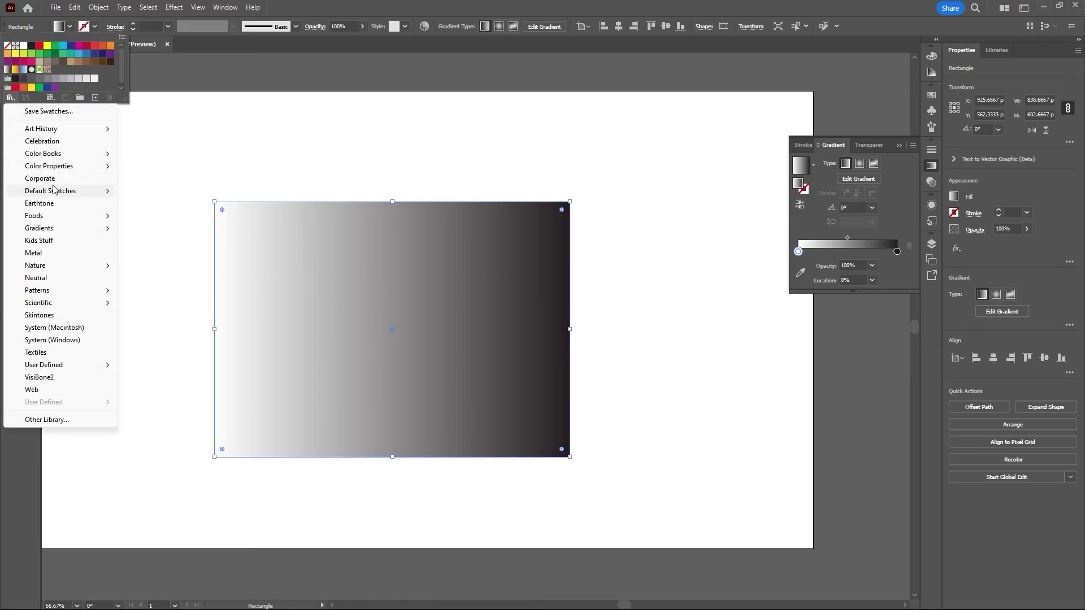
mouse_move(59, 191)
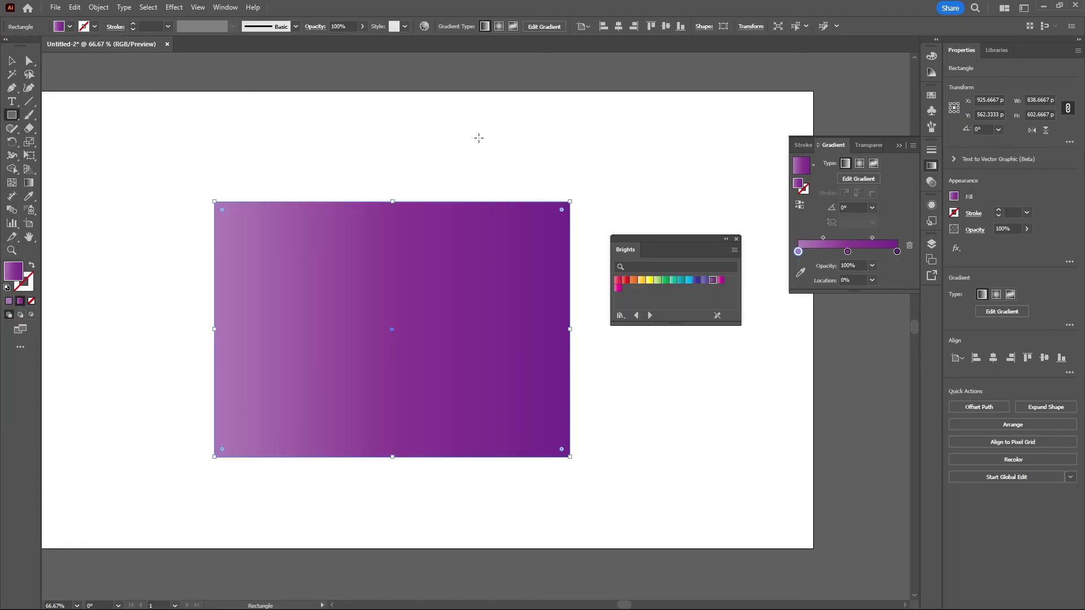
left_click(70, 27)
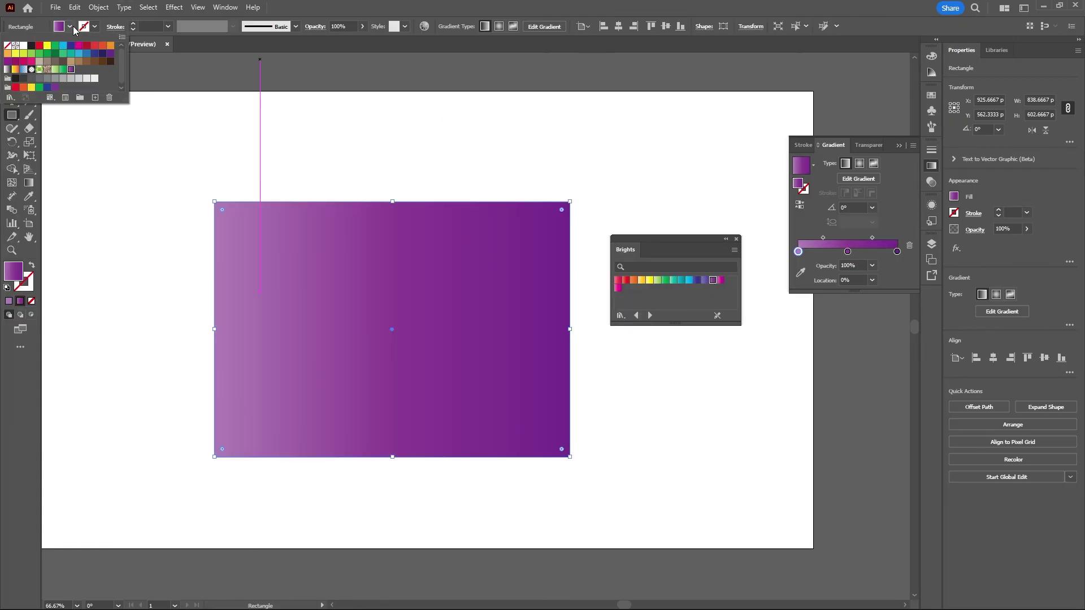
left_click(9, 97)
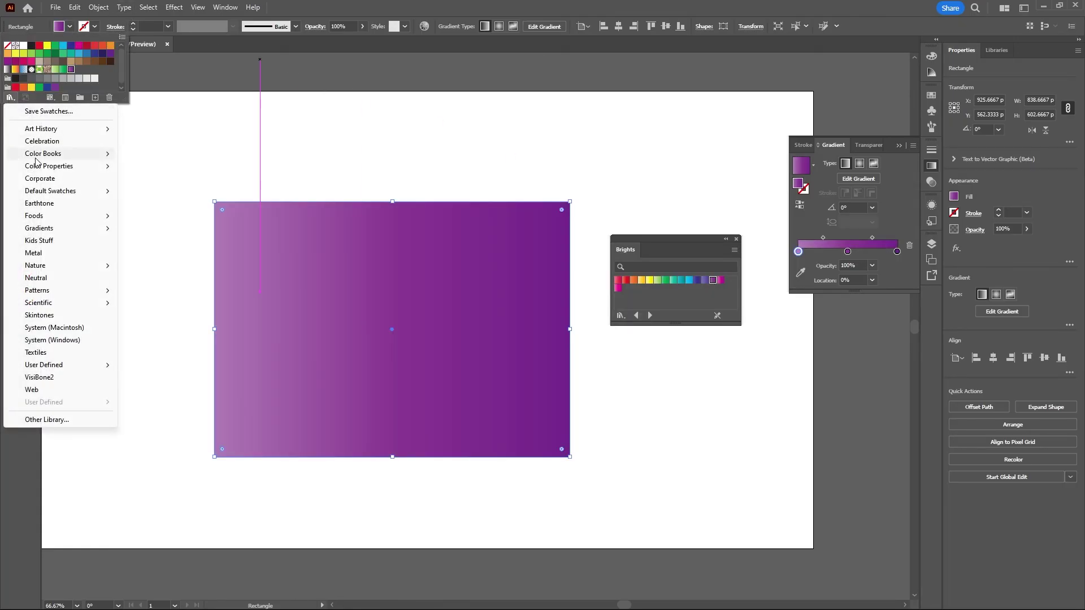
mouse_move(63, 232)
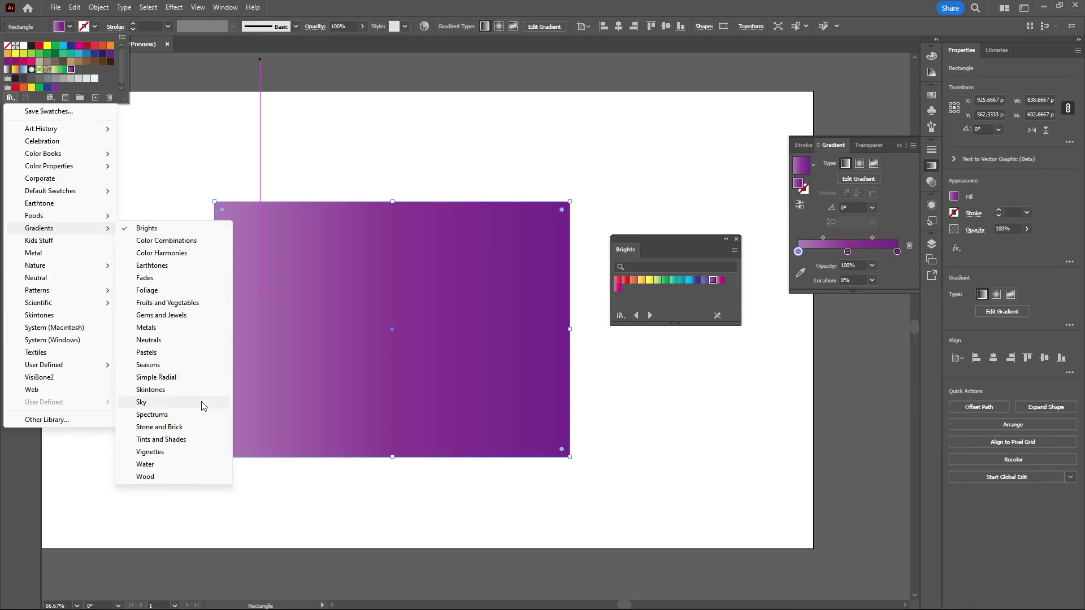
left_click(218, 415)
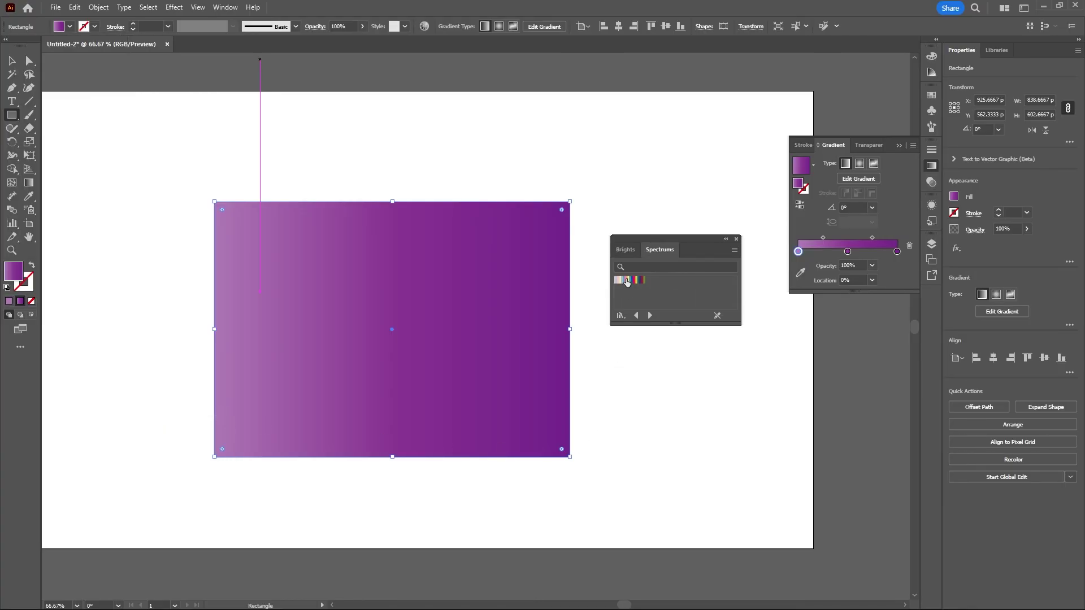
left_click(627, 280)
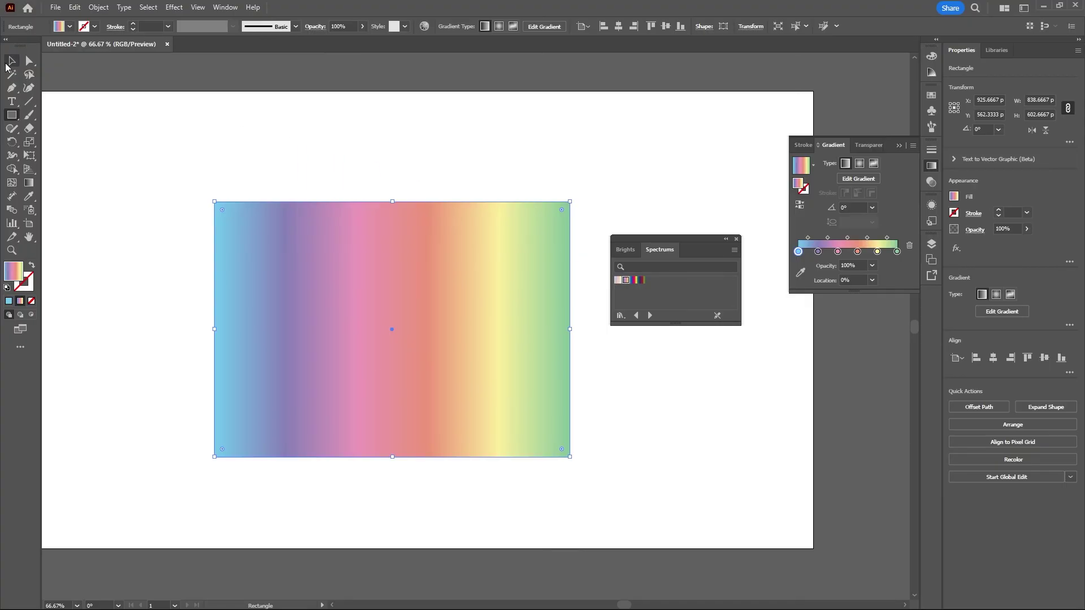
- Send the rainbow gradient rectangle behind the Header and paragraph text
key("v")
right_click(390, 255)
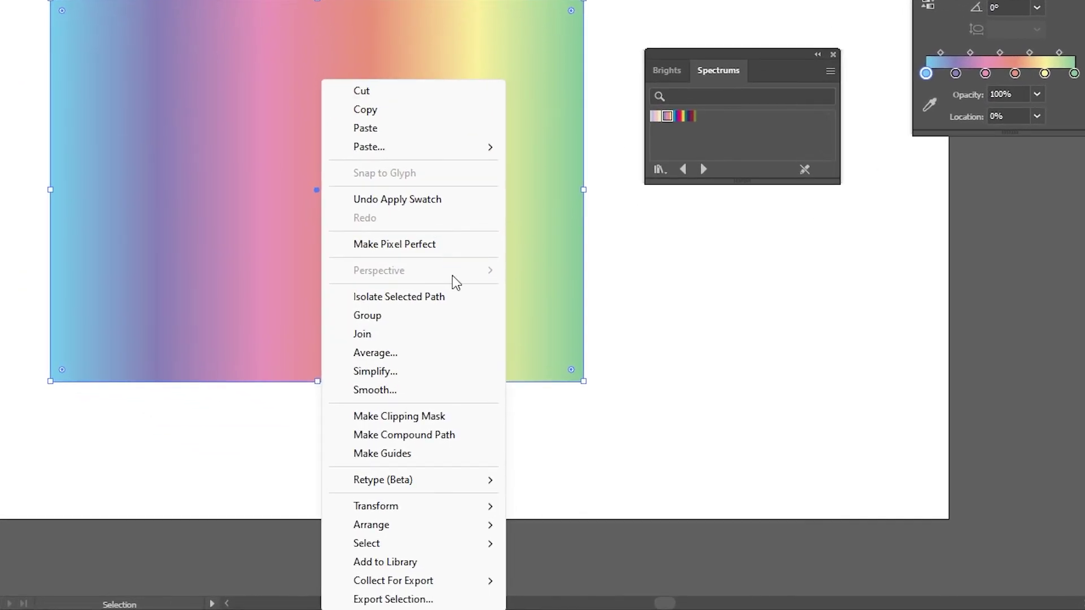
mouse_move(460, 557)
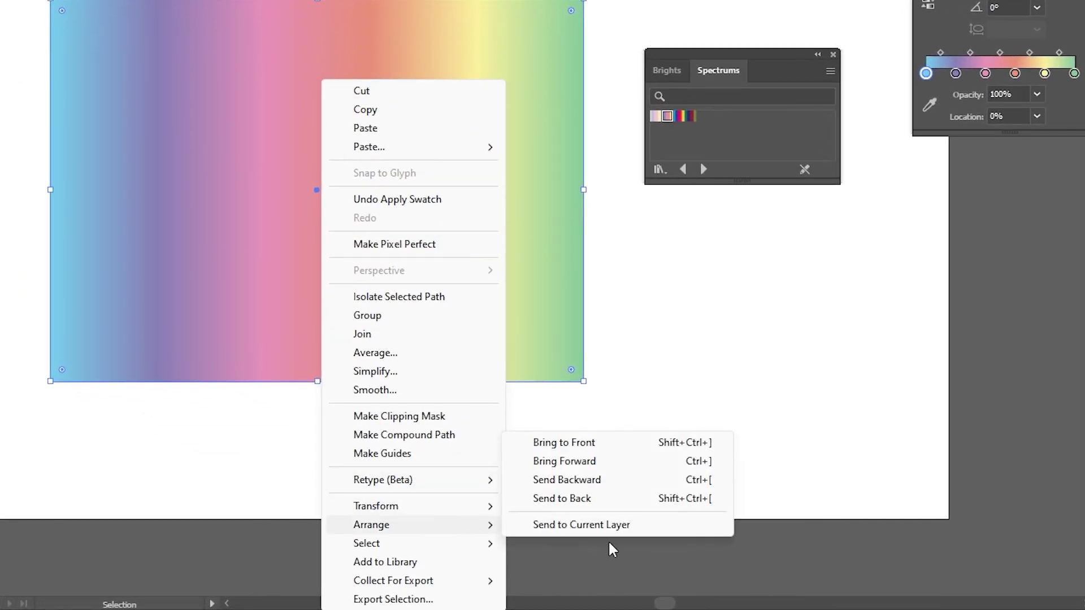
left_click(633, 498)
left_click(509, 425)
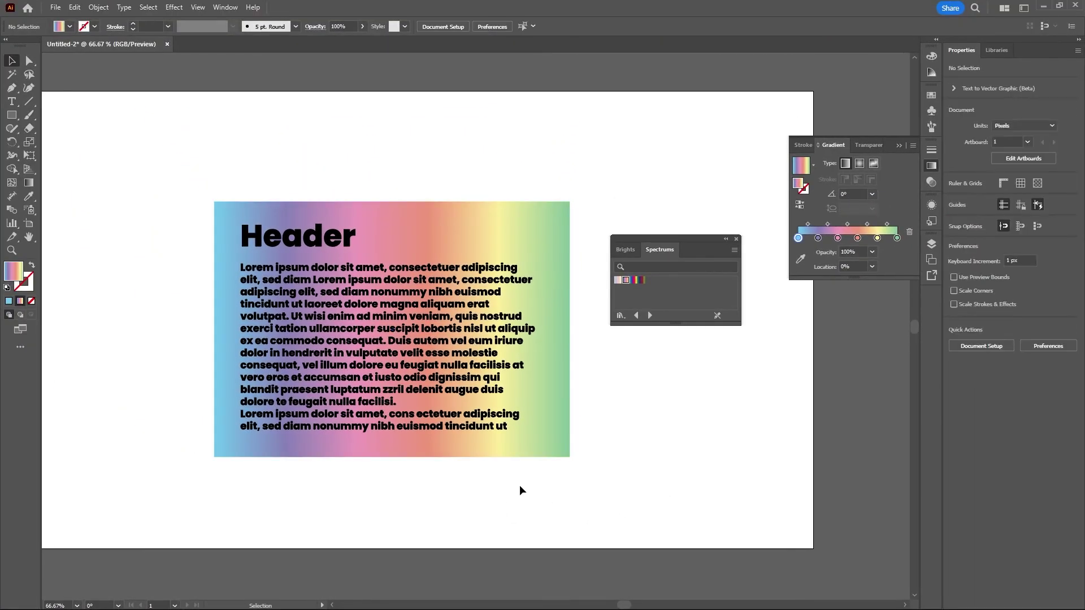
- Apply a clipping mask (Ctrl+7) to the selected text and rectangle, accepting the warning
left_click_drag(520, 485, 175, 113)
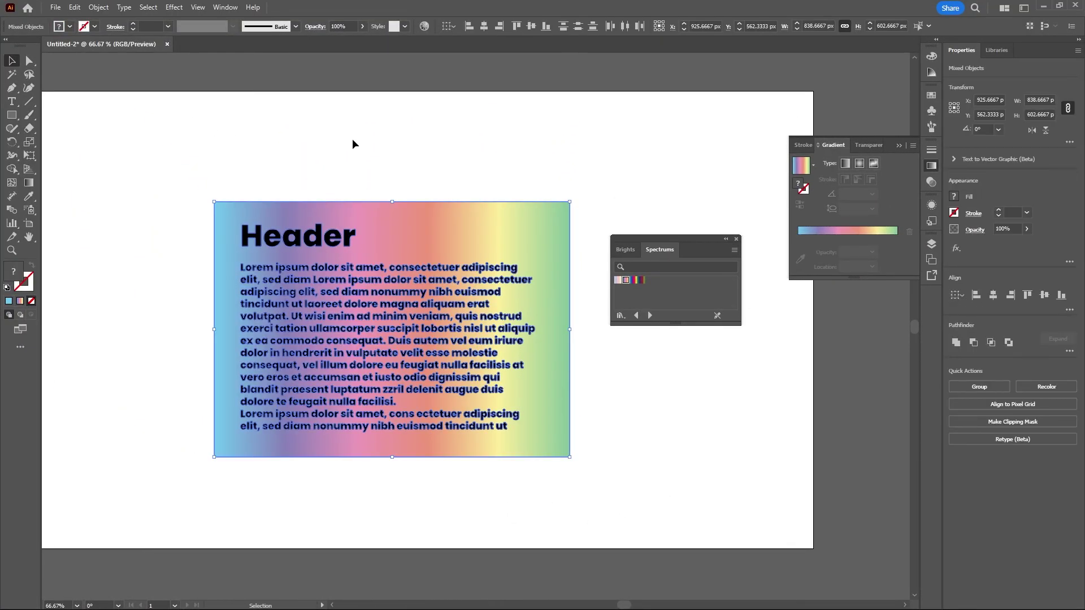
key("ctrl+7")
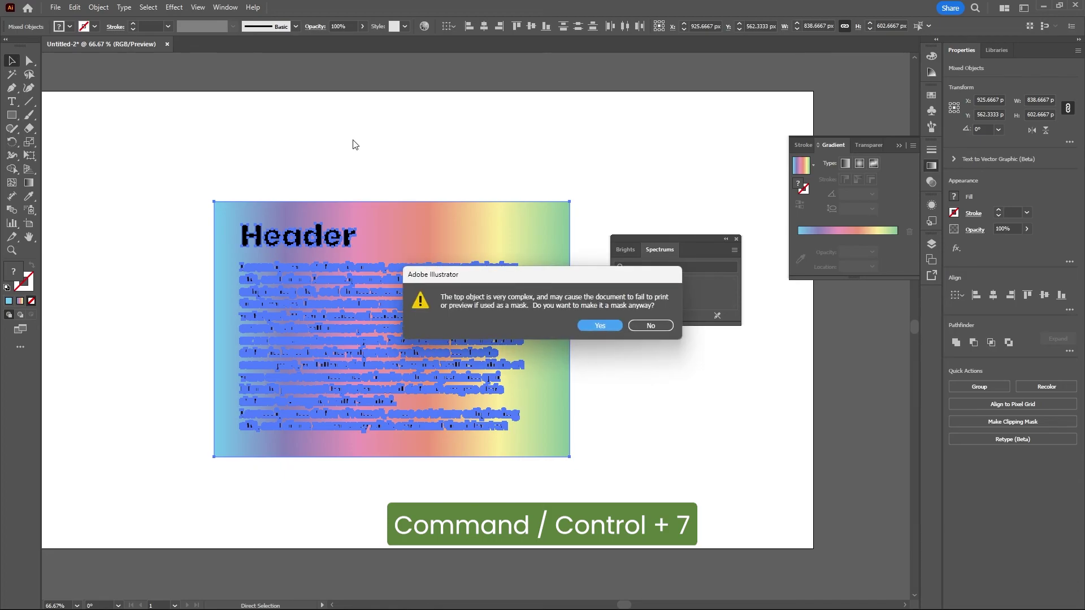
left_click(599, 324)
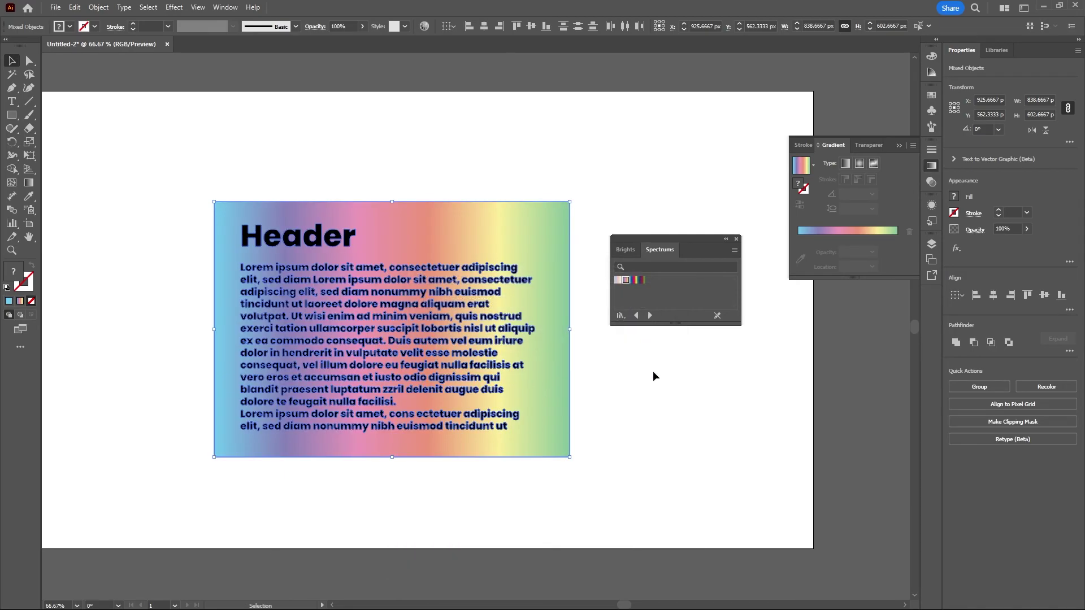
left_click(647, 443)
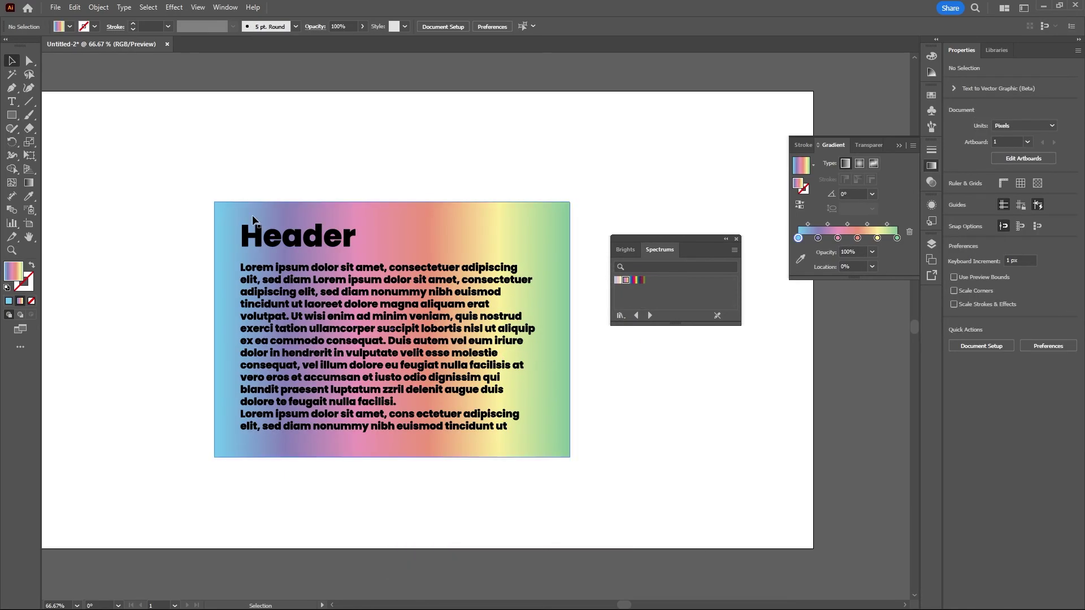
scroll(252, 308, "up", 1)
- Convert the outlined Header and paragraph text into a compound path
scroll(253, 308, "left", 5)
left_click(373, 317)
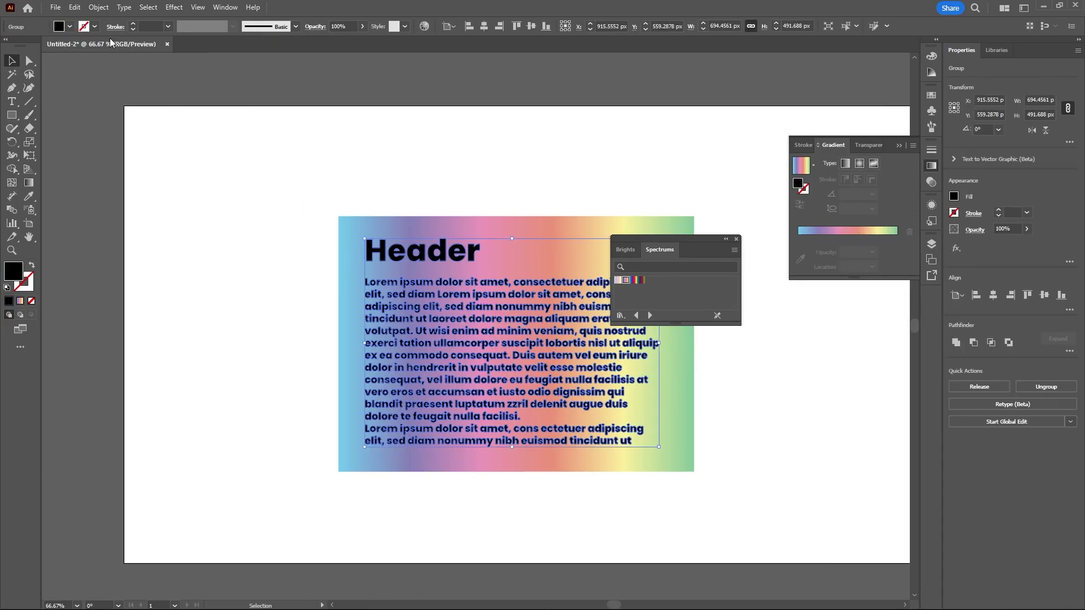
left_click(99, 7)
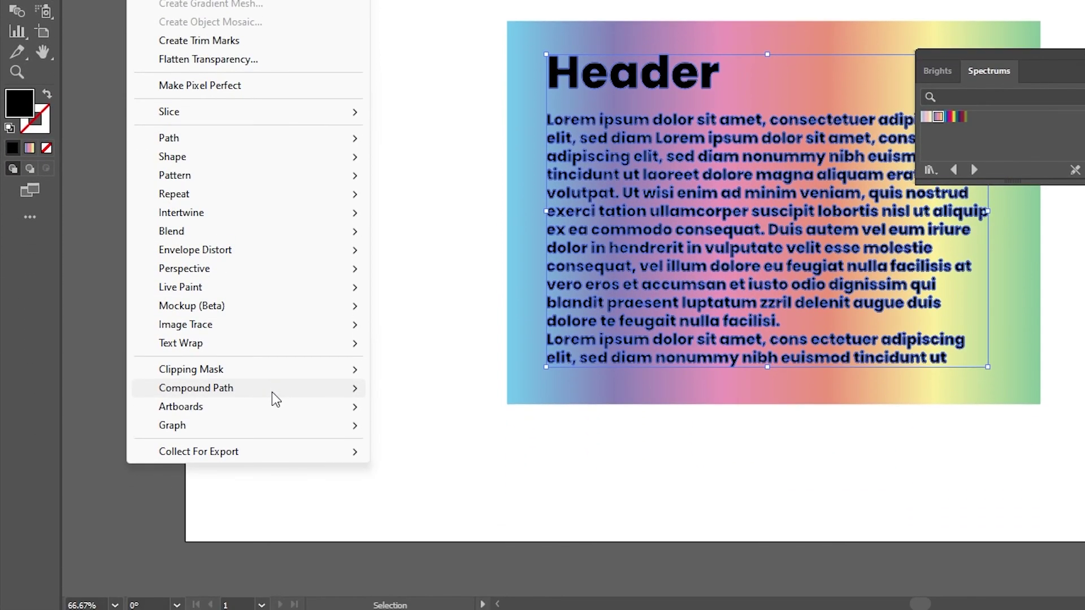
mouse_move(351, 394)
left_click(413, 394)
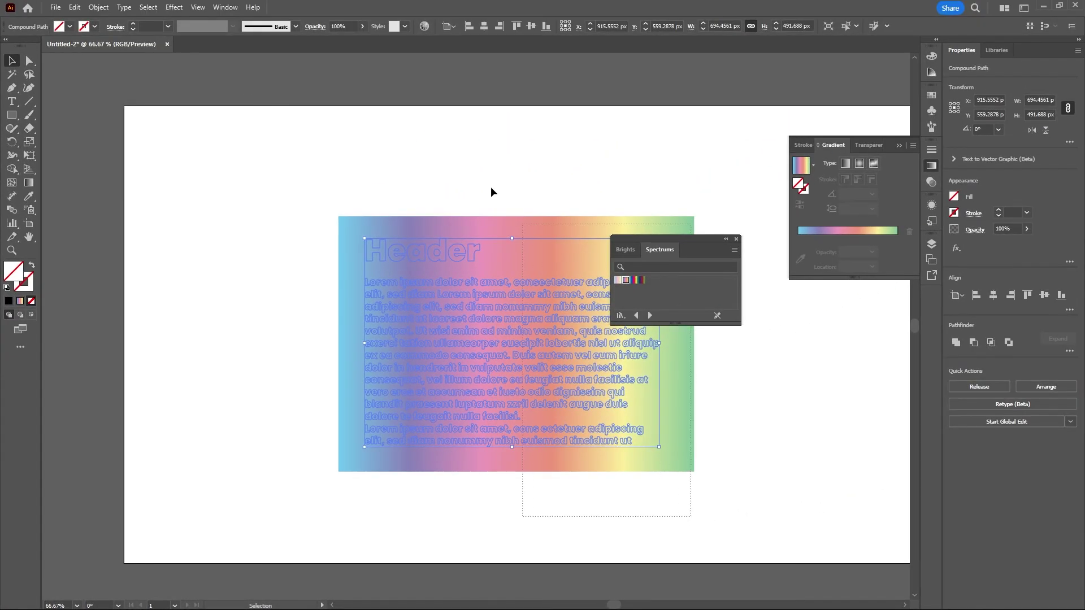
- Clip the rainbow gradient rectangle to the compound text path, then view at 100%
left_click_drag(690, 516, 388, 116)
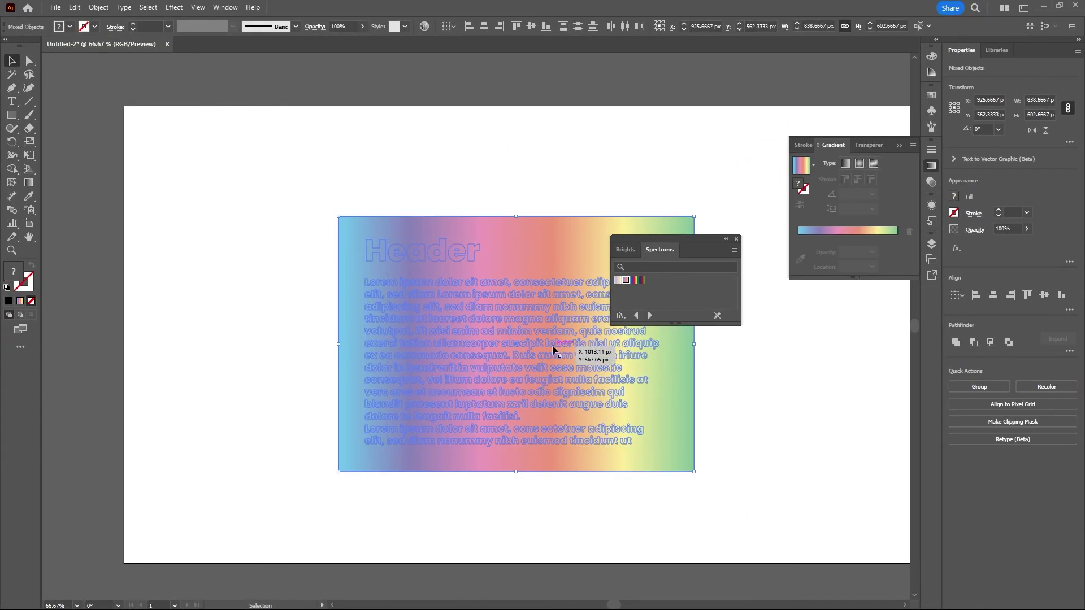
key("ctrl+7")
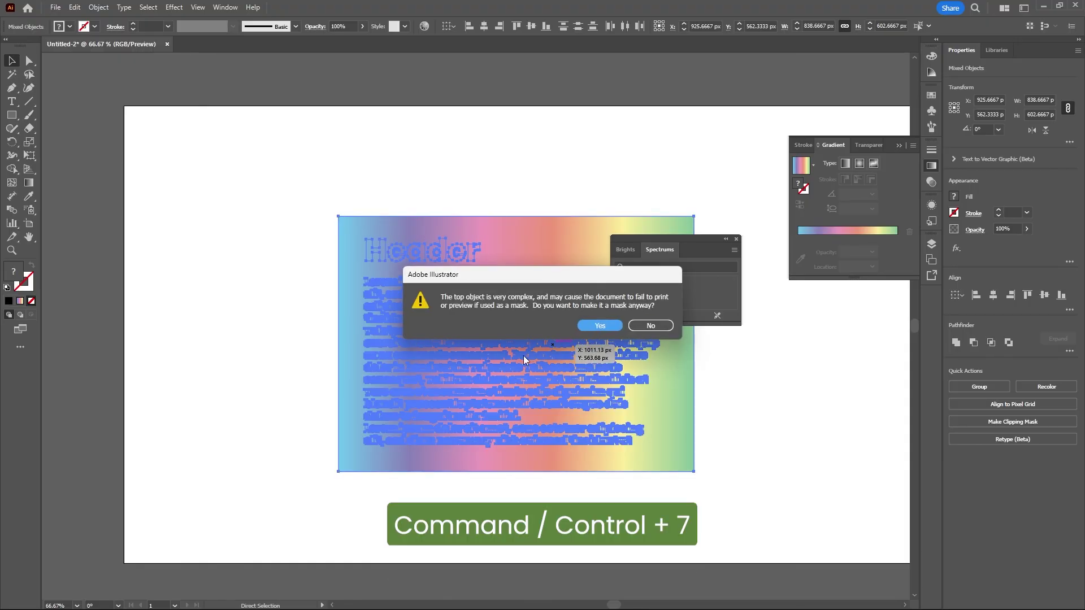
left_click(606, 321)
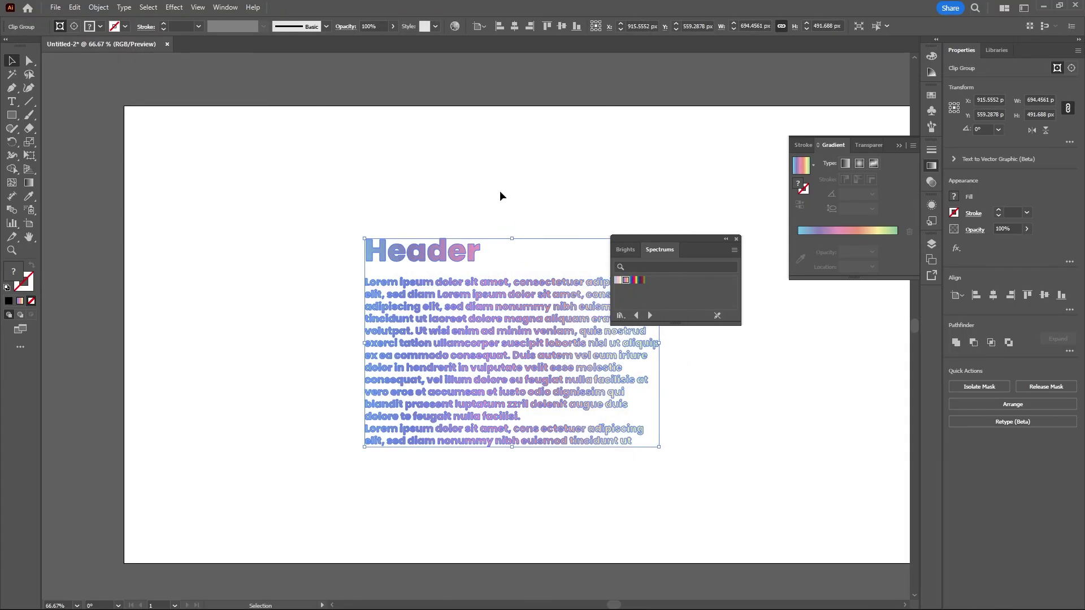
left_click(516, 194)
key("ctrl+1")
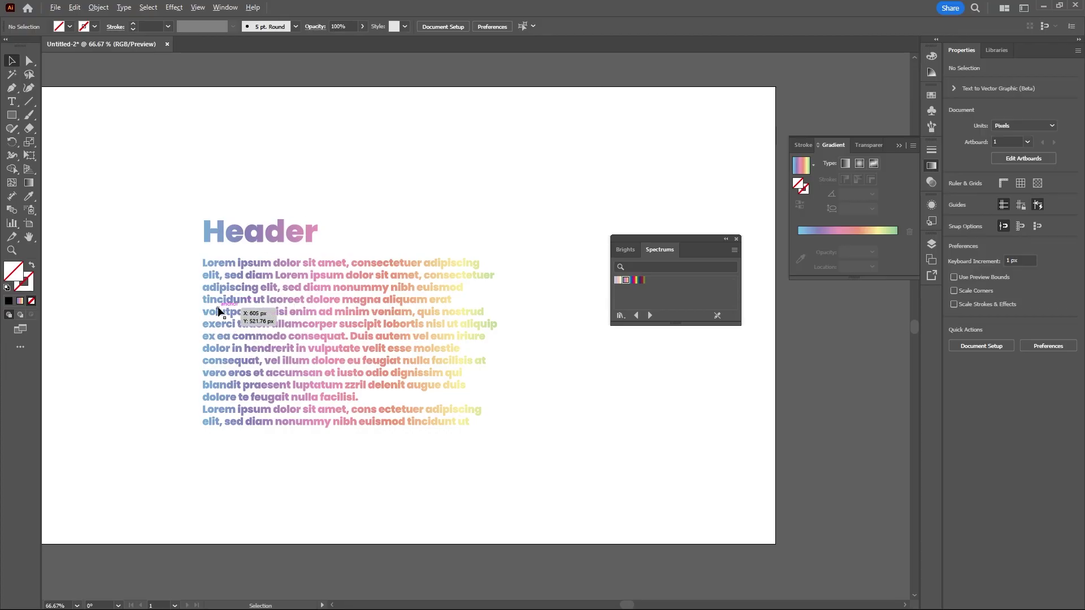
- Close the Spectrums swatches and Stroke/Gradient panels, then recentre the rainbow text
scroll(322, 367, "up", 1)
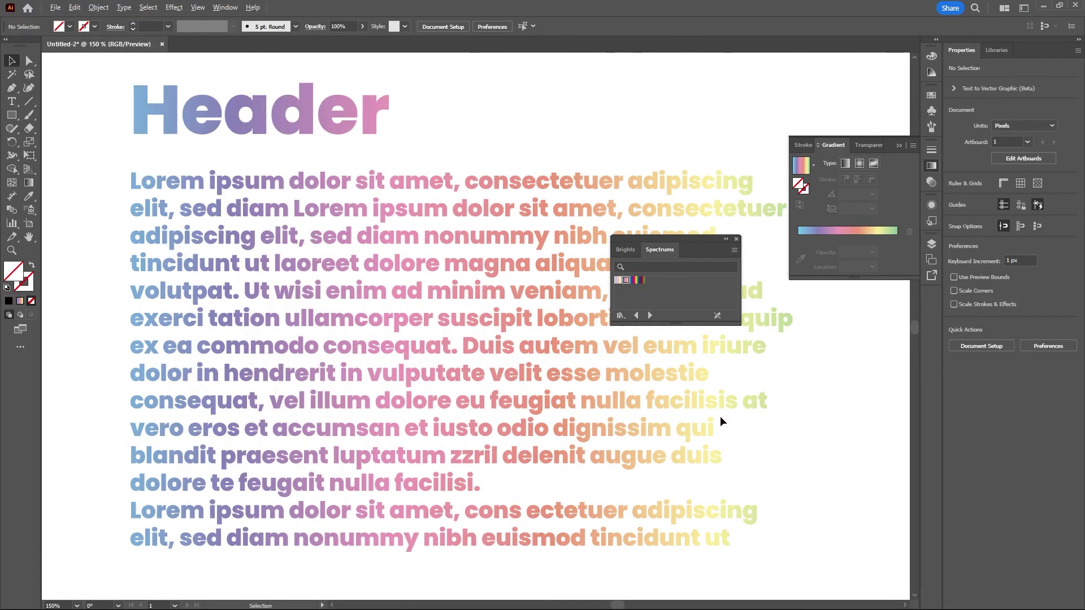
left_click(735, 239)
left_click(914, 139)
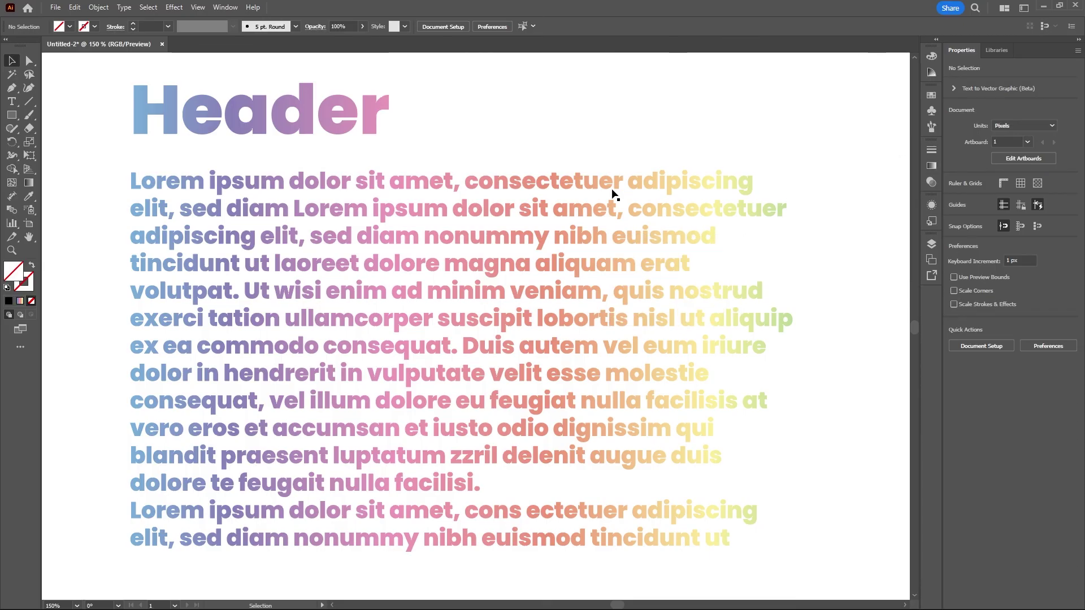
scroll(614, 195, "down", 2)
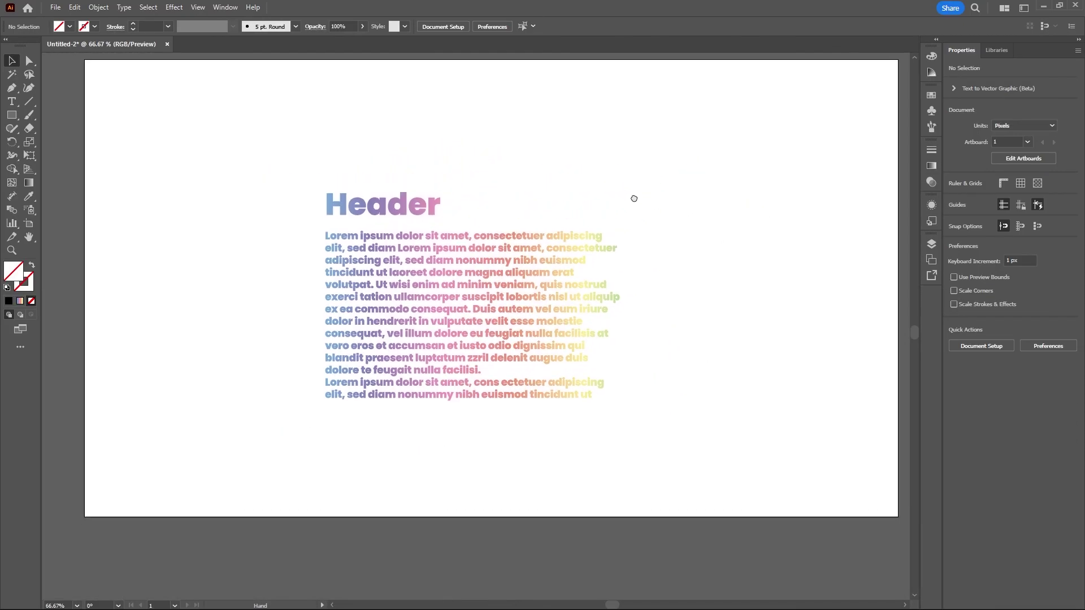
left_click_drag(635, 199, 616, 234)
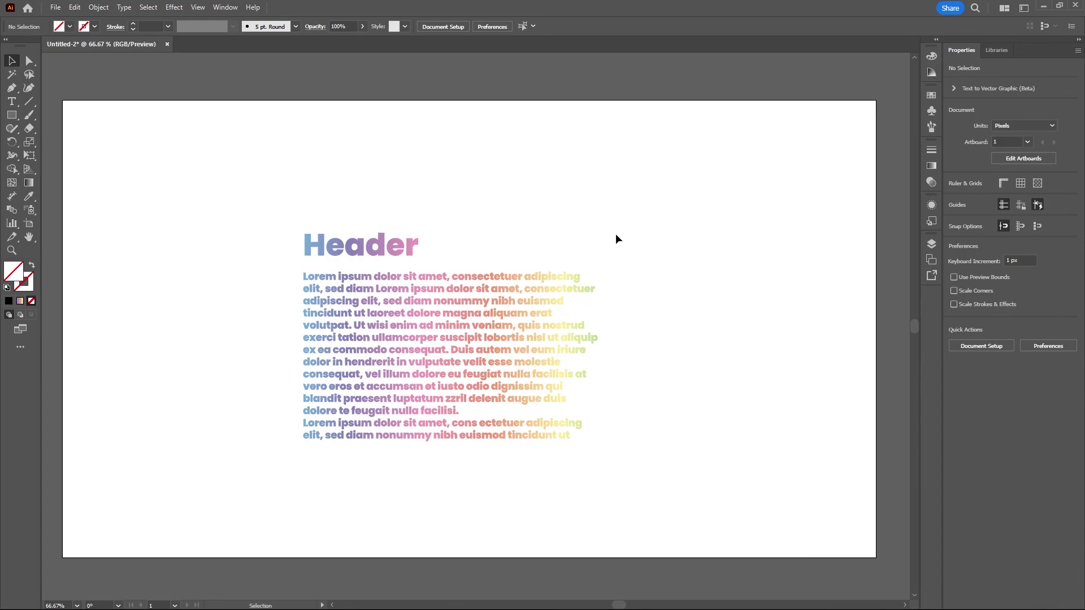